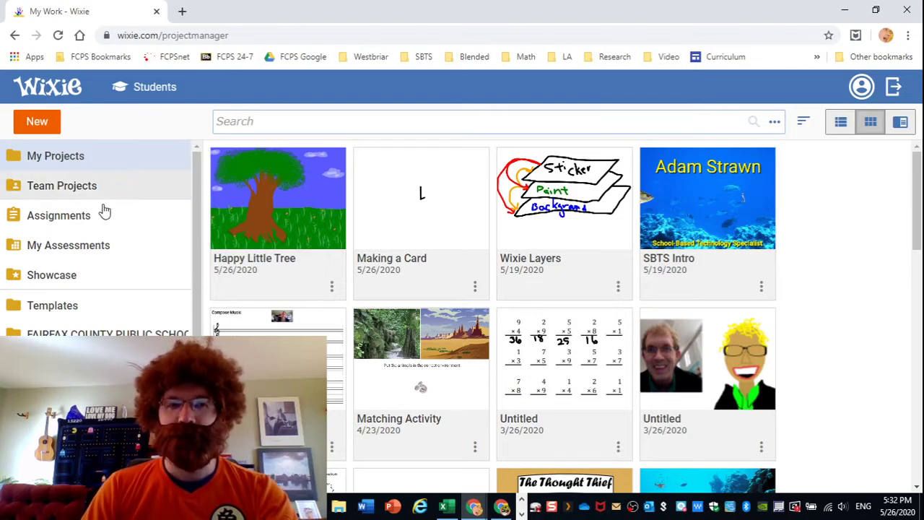
Browse Templates > Art > Coloring Book and scroll down to the Circular Design template.
left_click(63, 306)
left_click(67, 309)
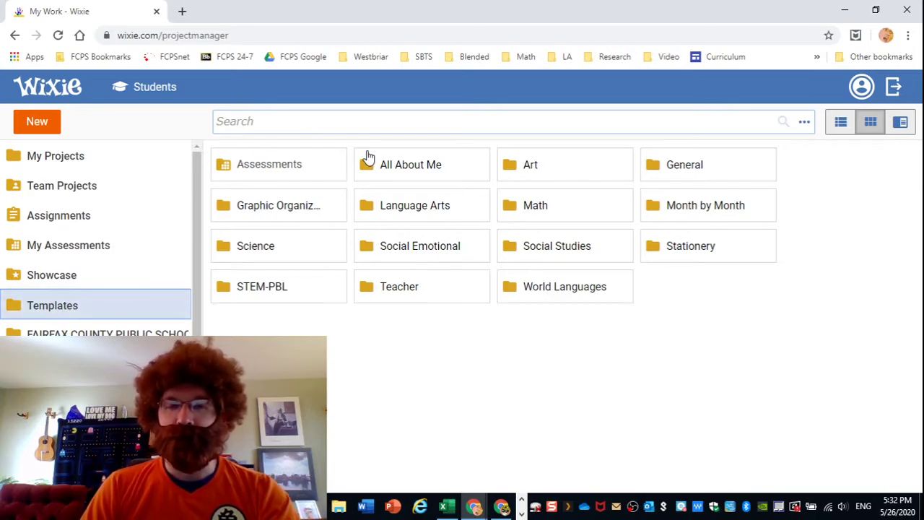
double_click(525, 172)
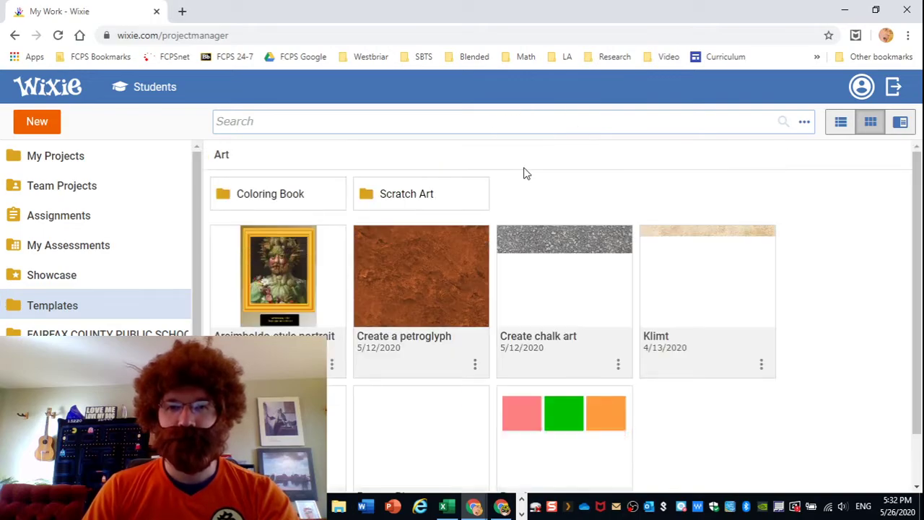
double_click(286, 196)
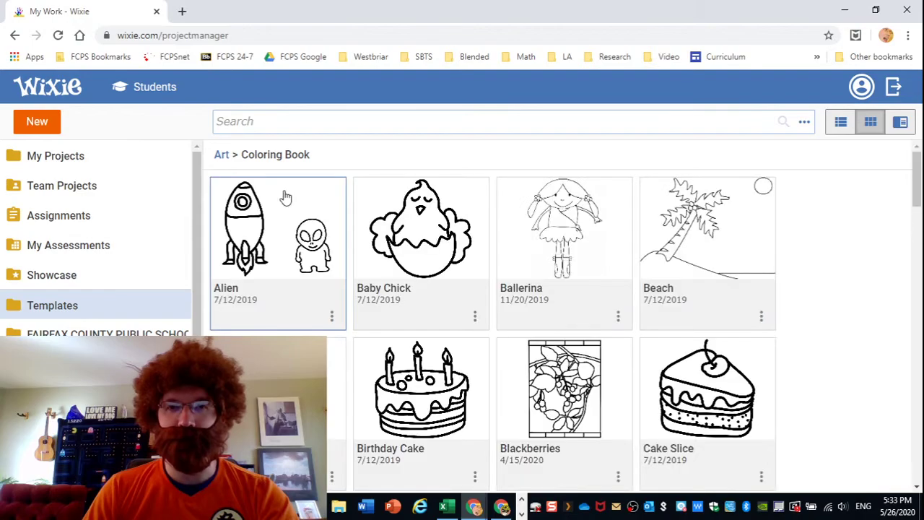
scroll(395, 230, "down", 4)
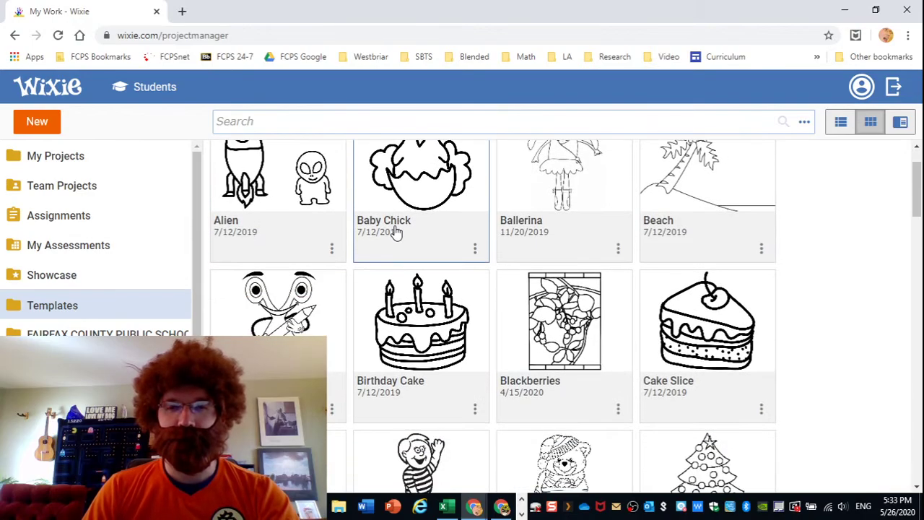
scroll(395, 231, "down", 1)
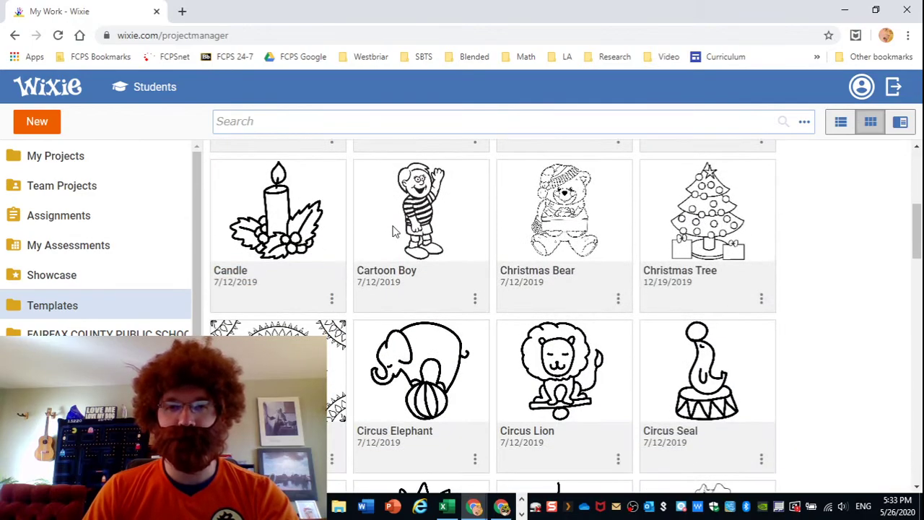
scroll(396, 230, "down", 2)
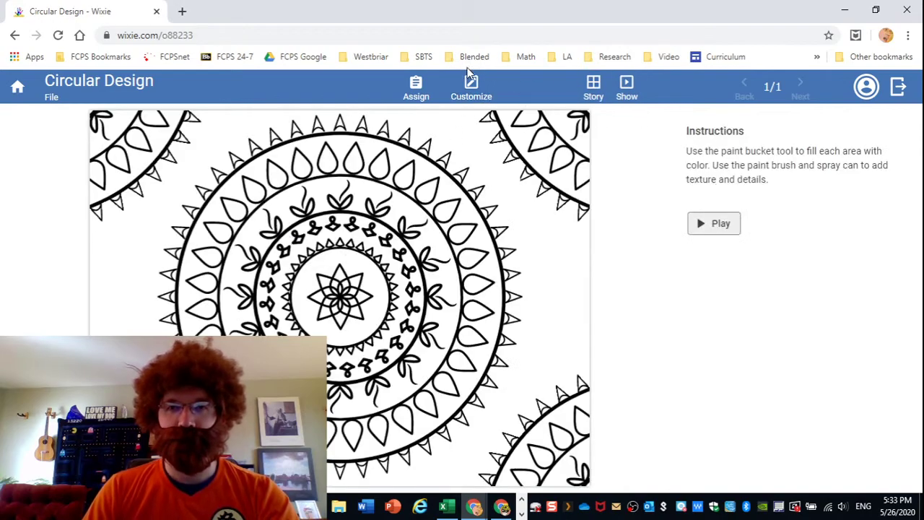
Customize a copy and bucket-fill alternate outer petals yellow around the right side.
left_click(485, 92)
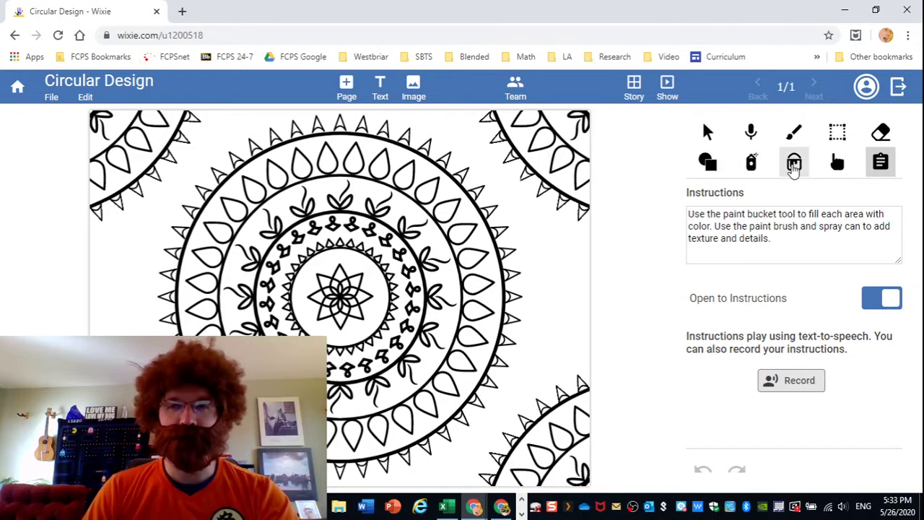
left_click(794, 163)
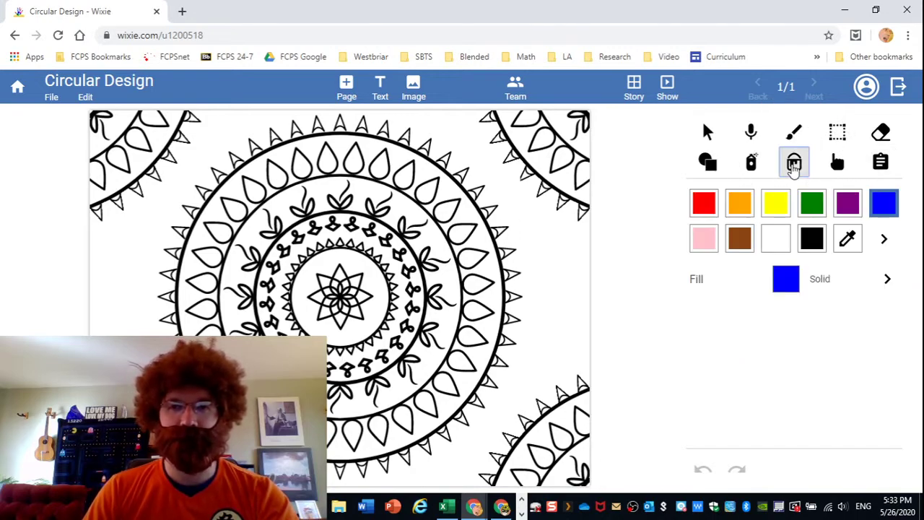
left_click(775, 204)
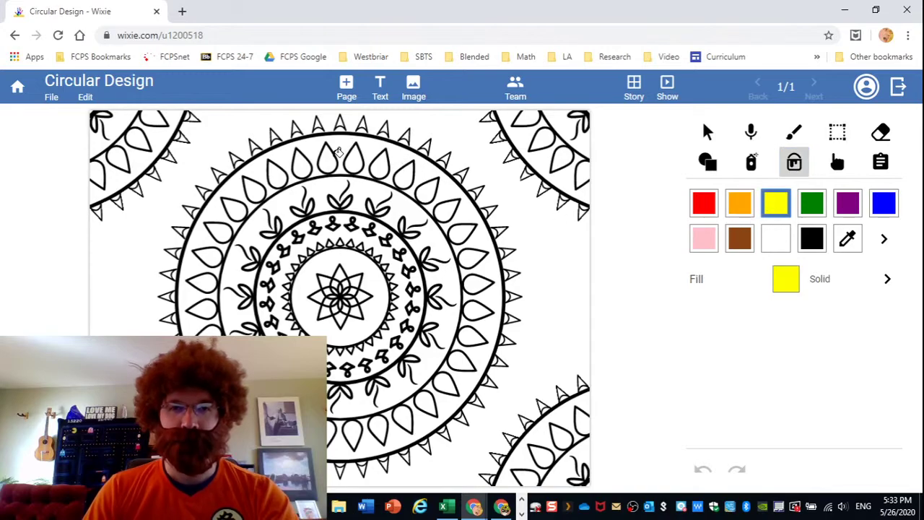
left_click(328, 156)
left_click(379, 166)
left_click(431, 190)
left_click(460, 232)
left_click(476, 281)
left_click(472, 337)
left_click(445, 383)
left_click(406, 417)
left_click(354, 428)
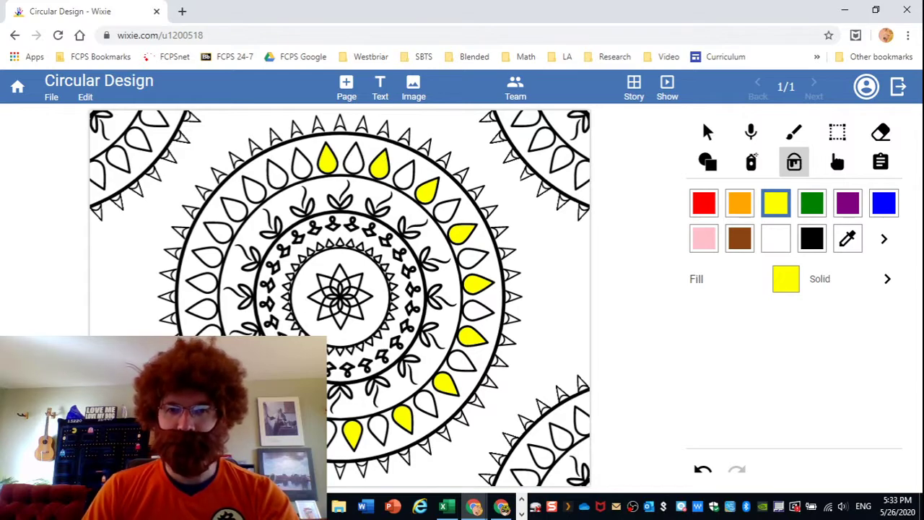
Undo the last six fills, then fill three left and upper-left petals yellow.
left_click(703, 471)
left_click(702, 470)
left_click(702, 470)
left_click(702, 470)
left_click(702, 470)
left_click(702, 470)
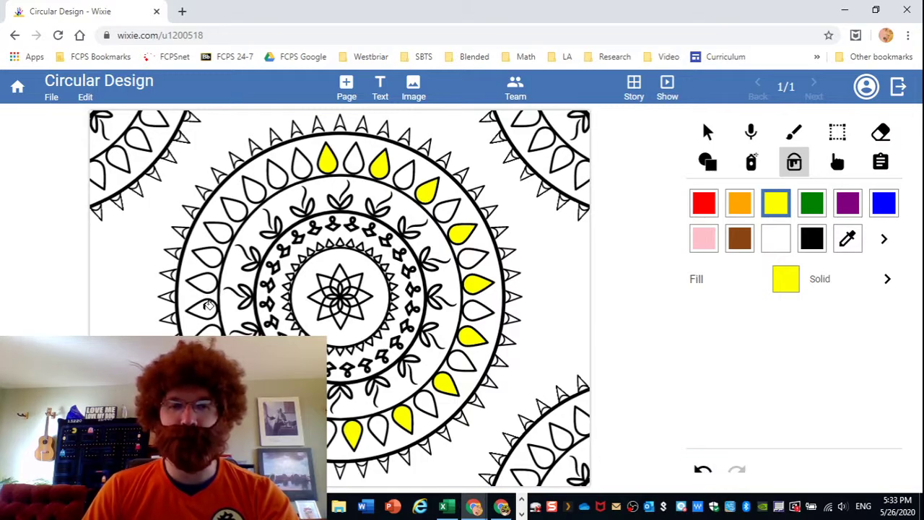
left_click(213, 257)
left_click(240, 208)
left_click(283, 176)
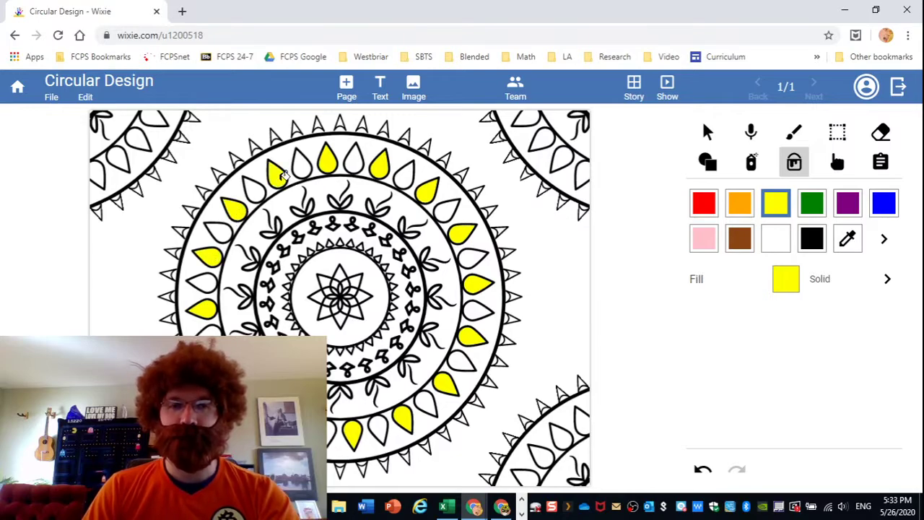
Fill the remaining top, right and bottom petals red.
left_click(704, 203)
left_click(354, 161)
left_click(403, 175)
left_click(448, 207)
left_click(474, 255)
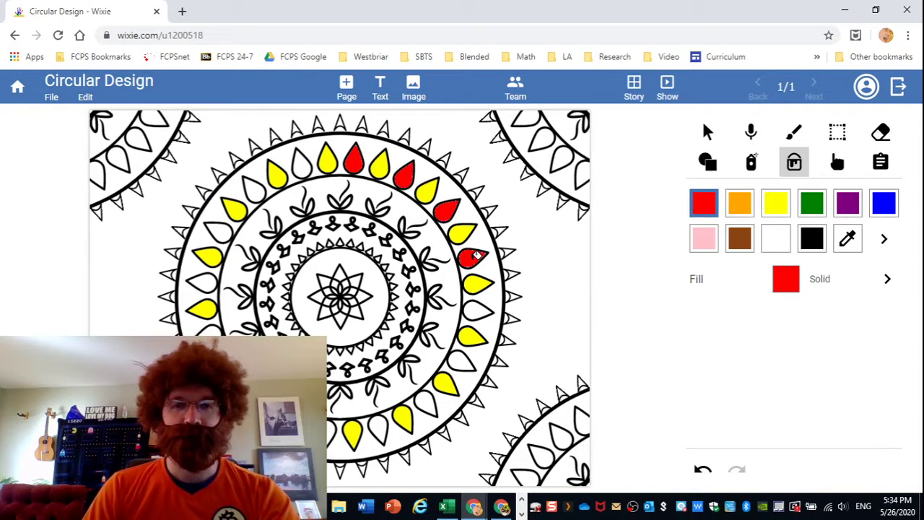
left_click(477, 309)
left_click(460, 358)
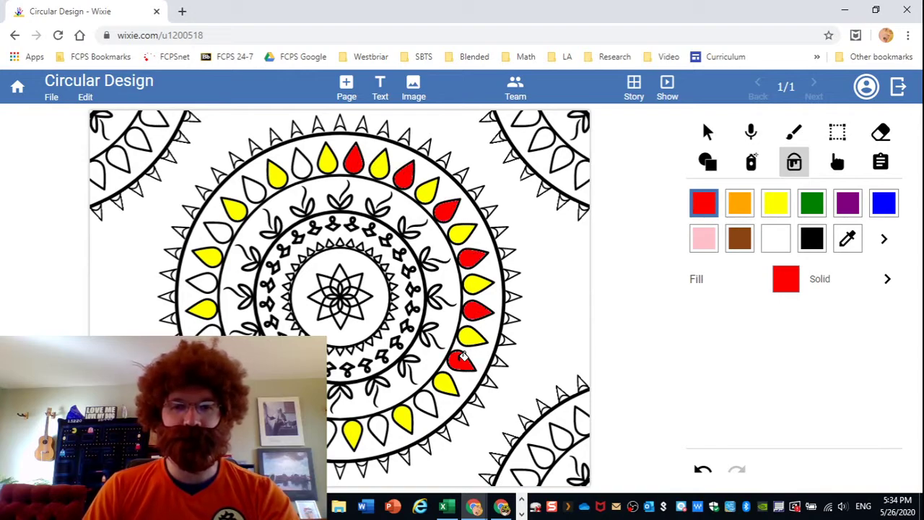
left_click(424, 399)
left_click(378, 424)
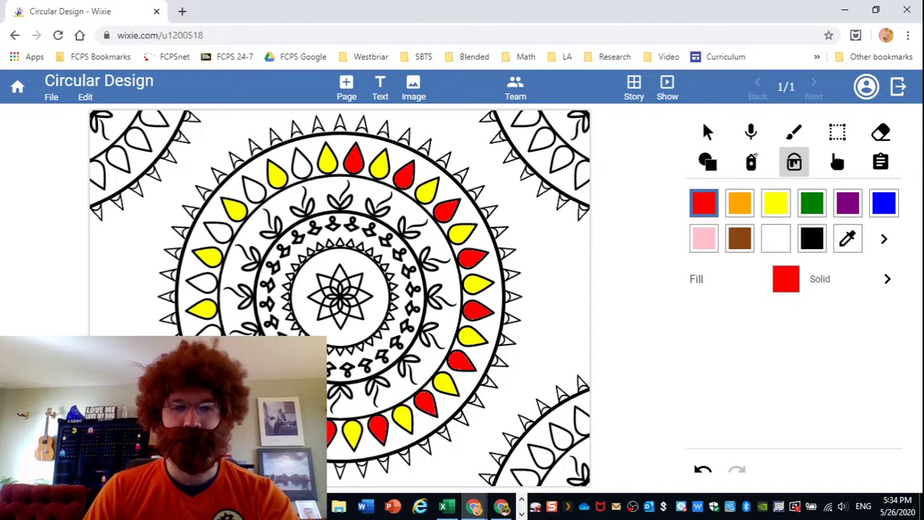
Fill the remaining left and upper-left petals red, then select green.
left_click(219, 329)
left_click(205, 281)
left_click(226, 229)
left_click(258, 189)
left_click(306, 167)
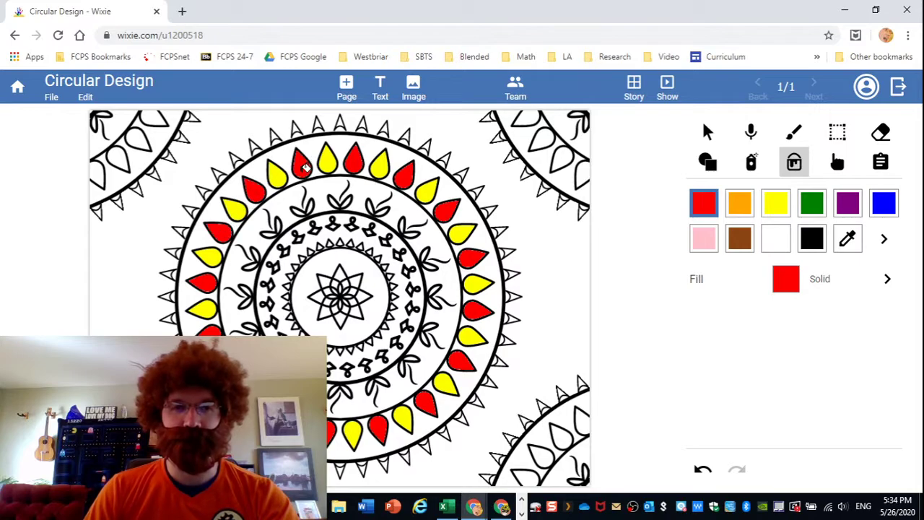
left_click(812, 204)
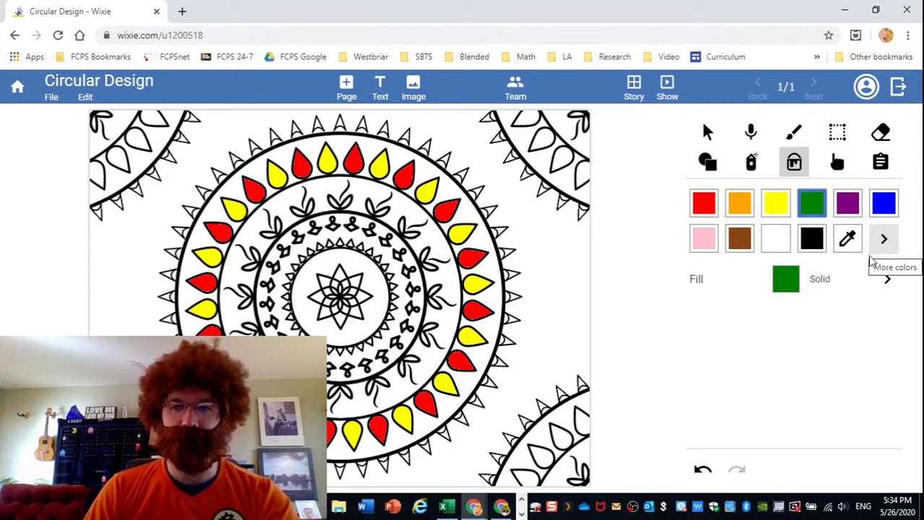
left_click(884, 240)
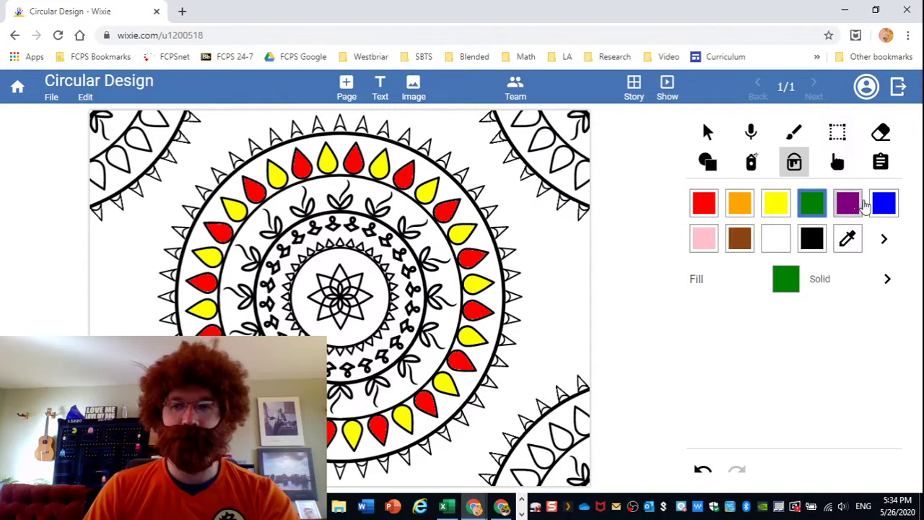
Fill the band behind the petals bright green and the white background dark green.
left_click(884, 242)
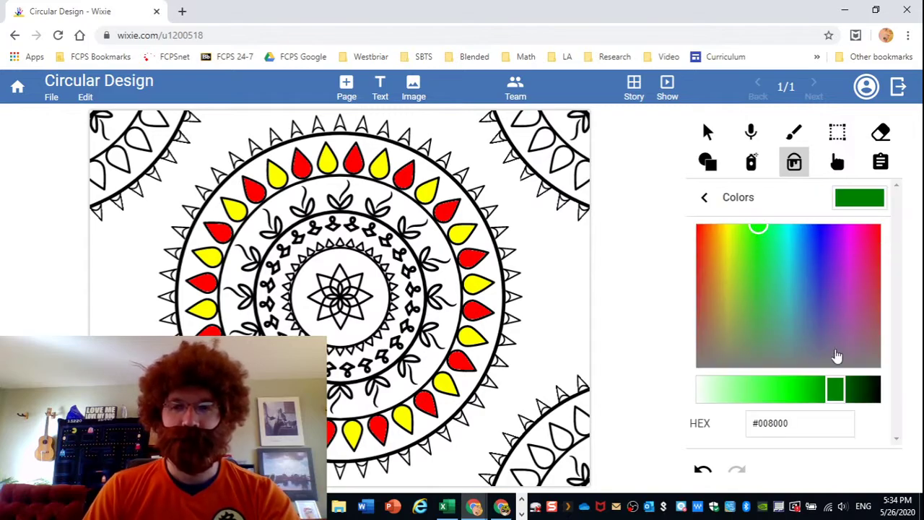
left_click_drag(837, 396, 780, 393)
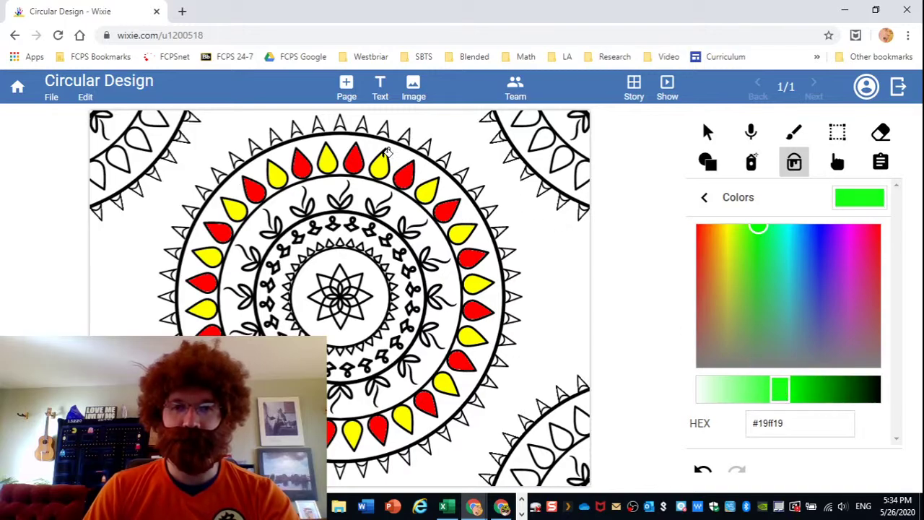
left_click(375, 148)
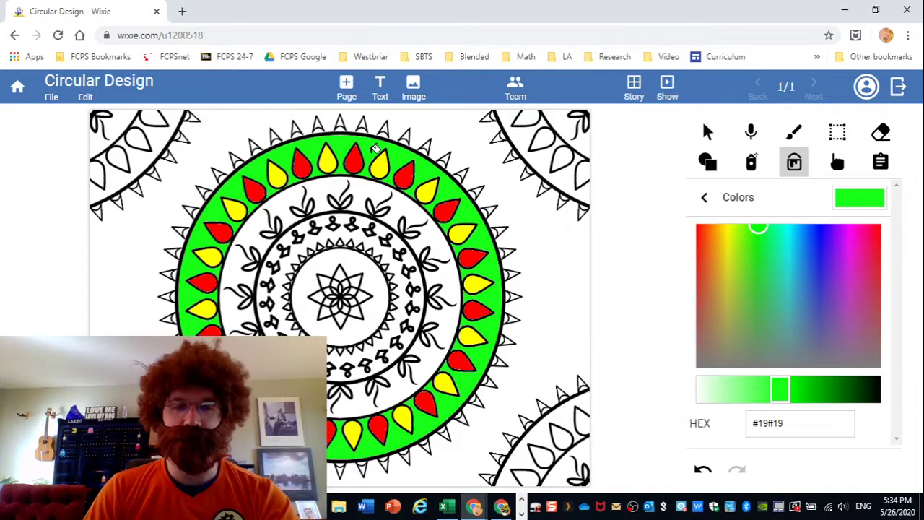
left_click_drag(789, 404, 835, 404)
left_click(561, 241)
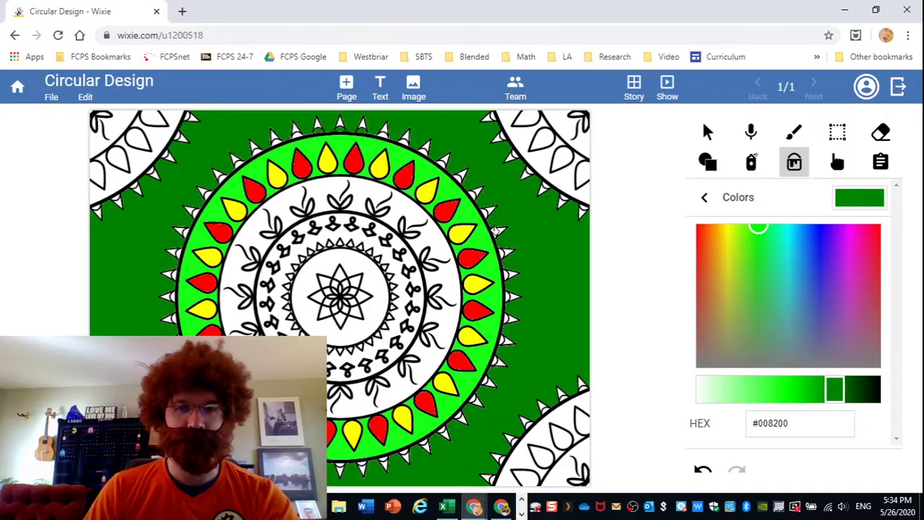
left_click(704, 199)
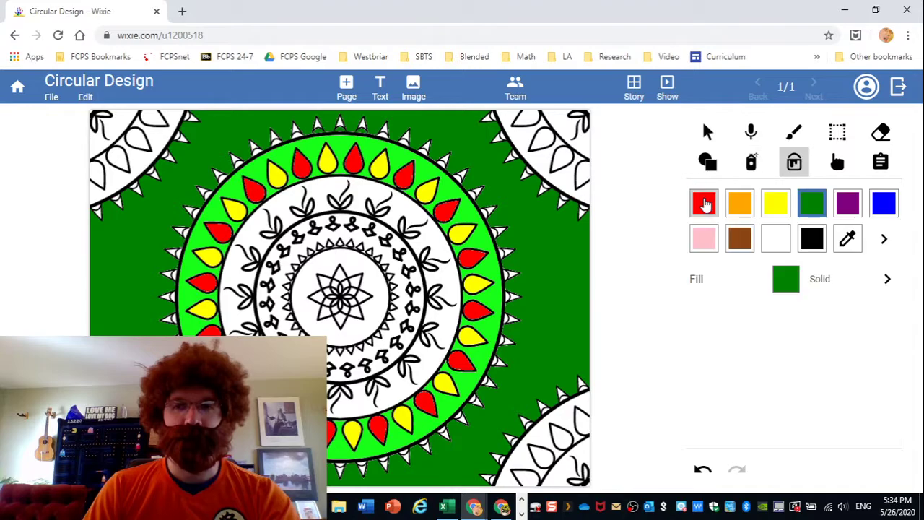
Fill the central star orange, sample the background's dark green, and fill small vine-ring leaves with it.
left_click(739, 217)
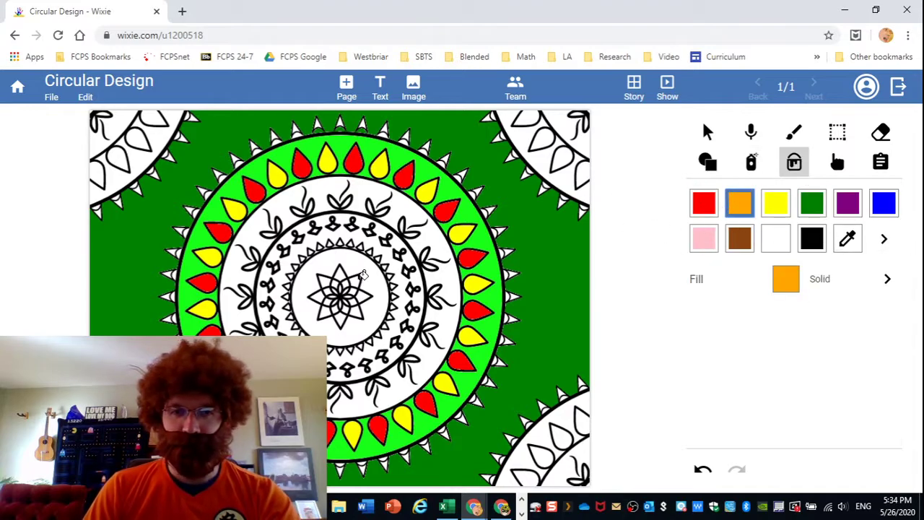
left_click(342, 273)
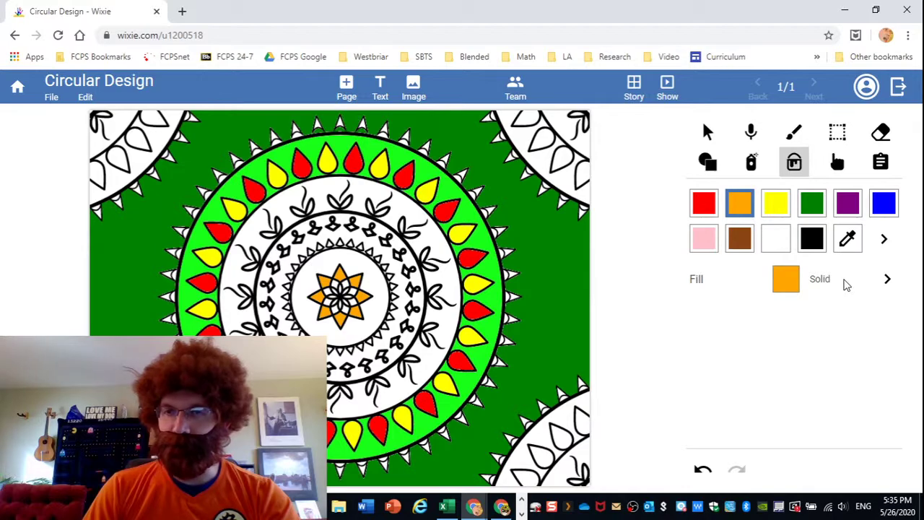
left_click(848, 239)
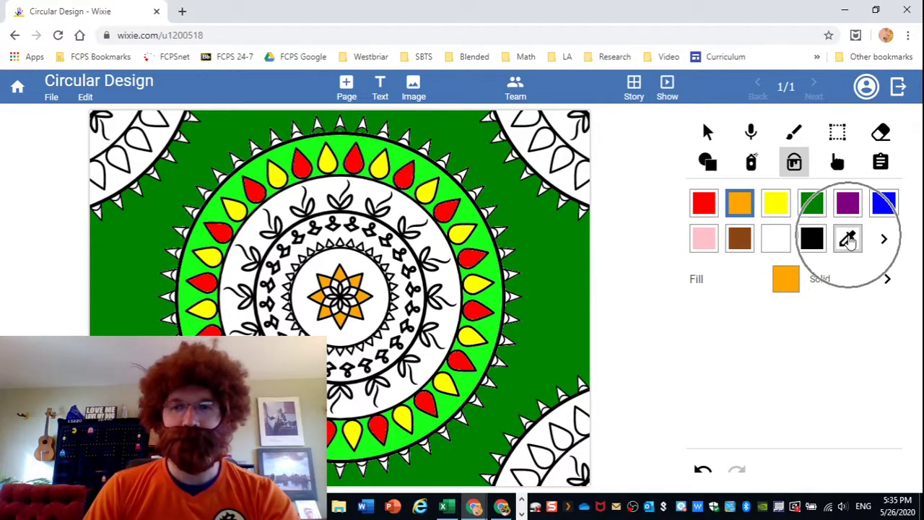
left_click(848, 240)
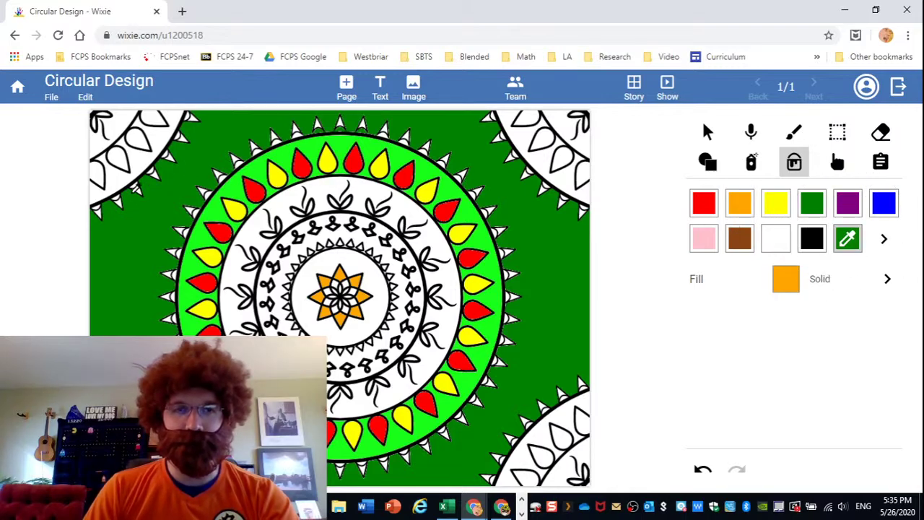
left_click(135, 253)
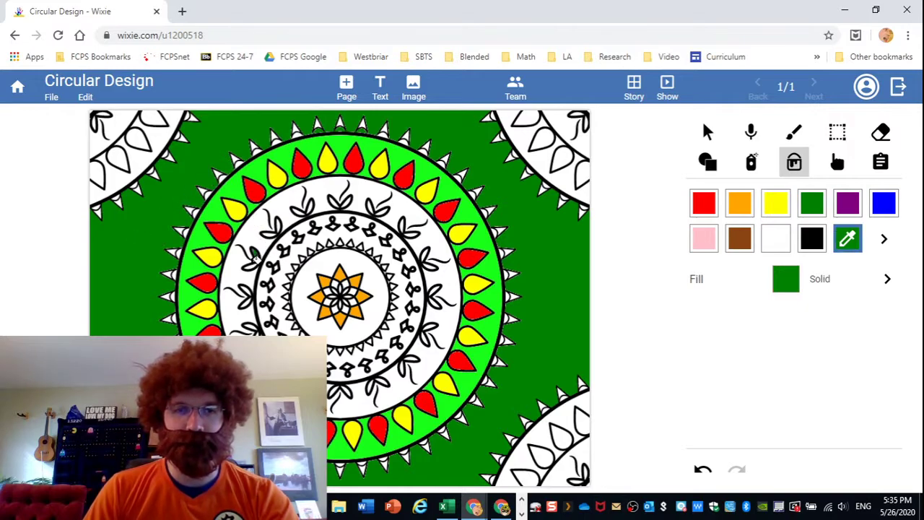
left_click(251, 262)
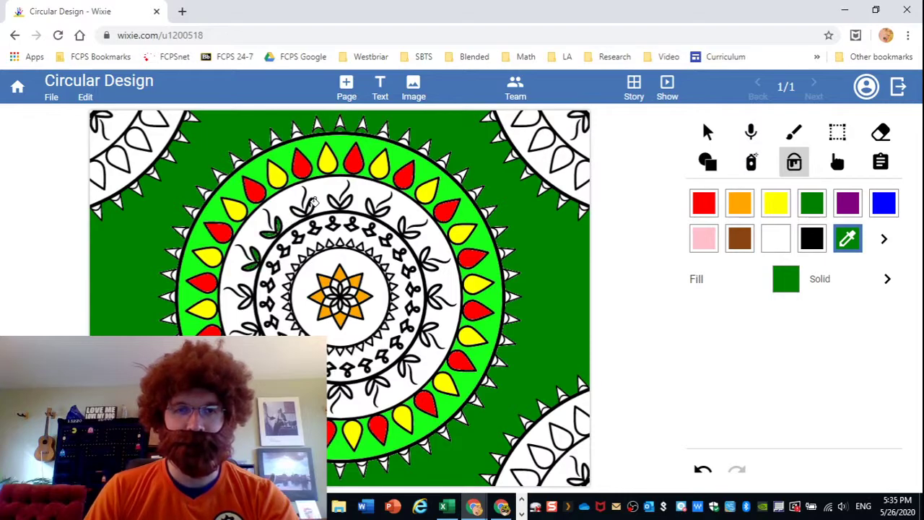
left_click(303, 206)
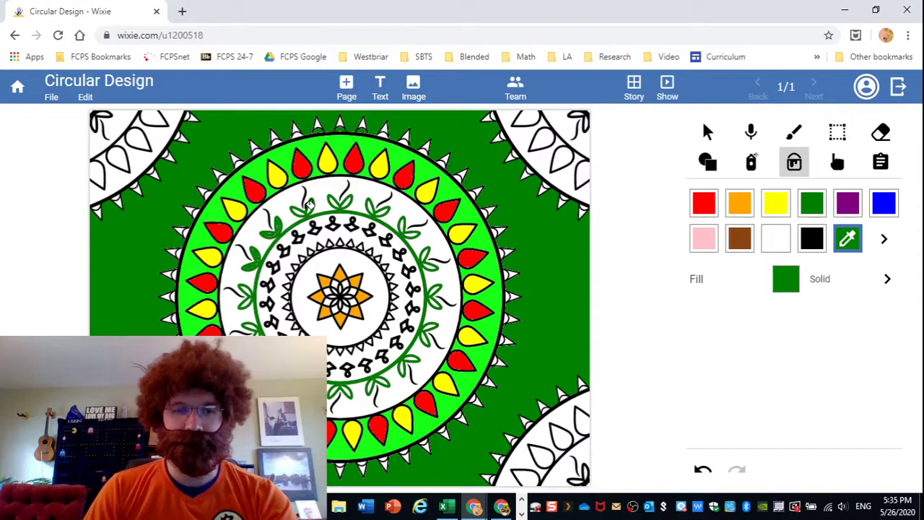
left_click(702, 470)
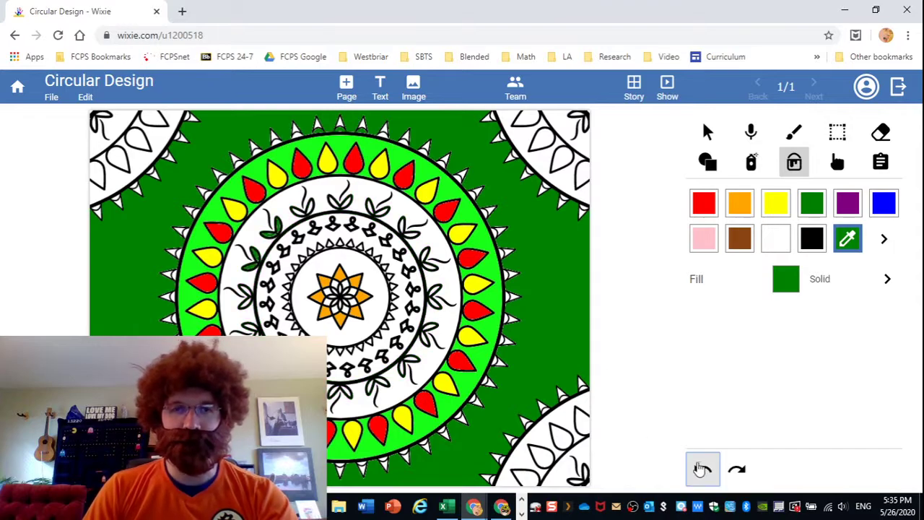
left_click(304, 207)
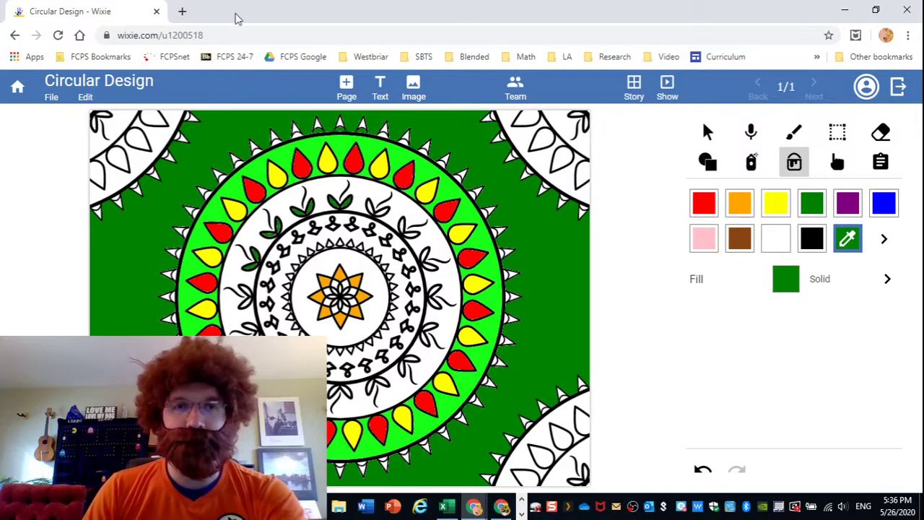
Go back to My Work and open the Happy Little Tree project.
left_click(19, 87)
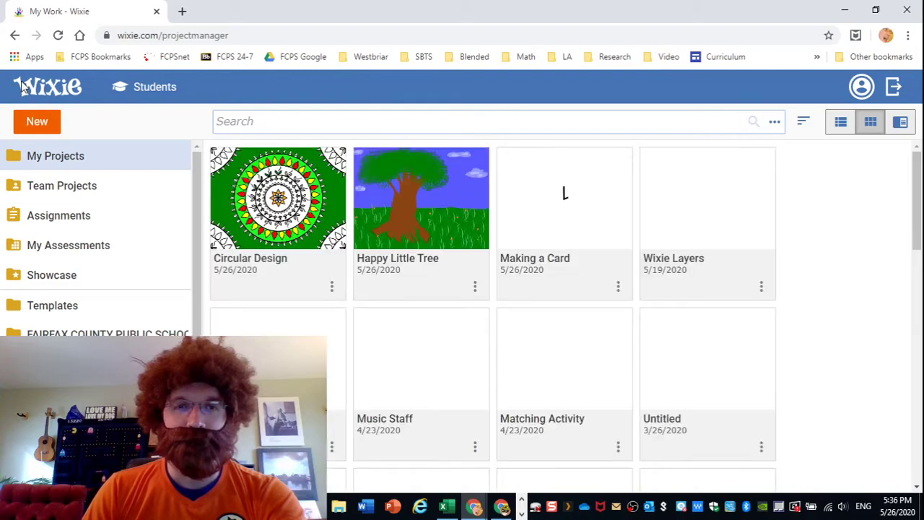
left_click(426, 204)
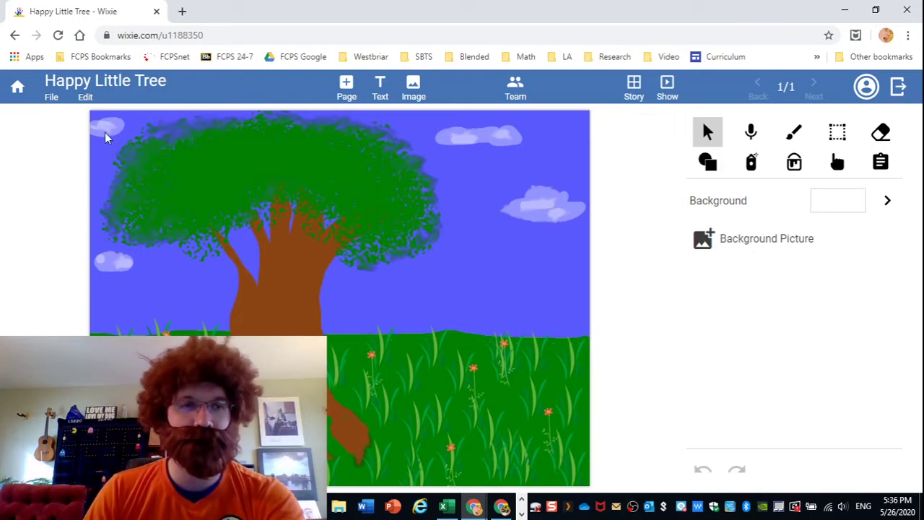
Print the page as a Table Tent with Print Border turned off.
left_click(50, 98)
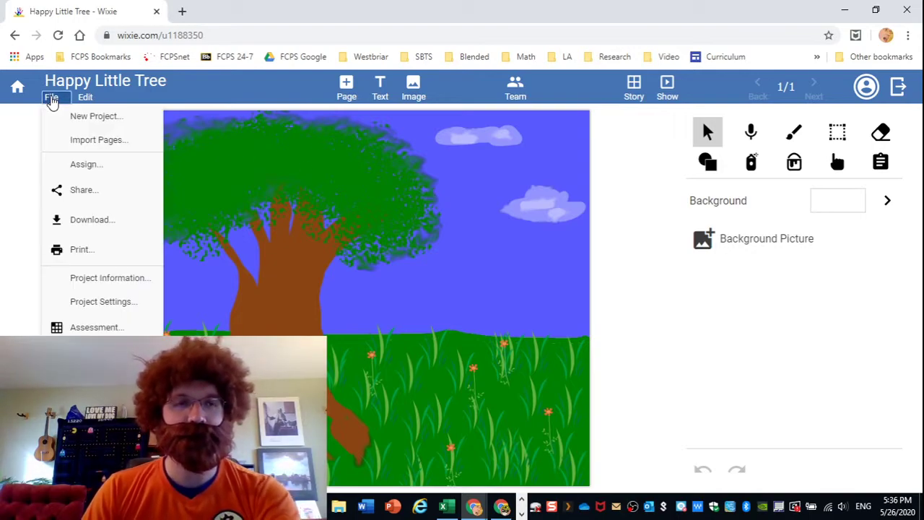
left_click(88, 253)
left_click(88, 252)
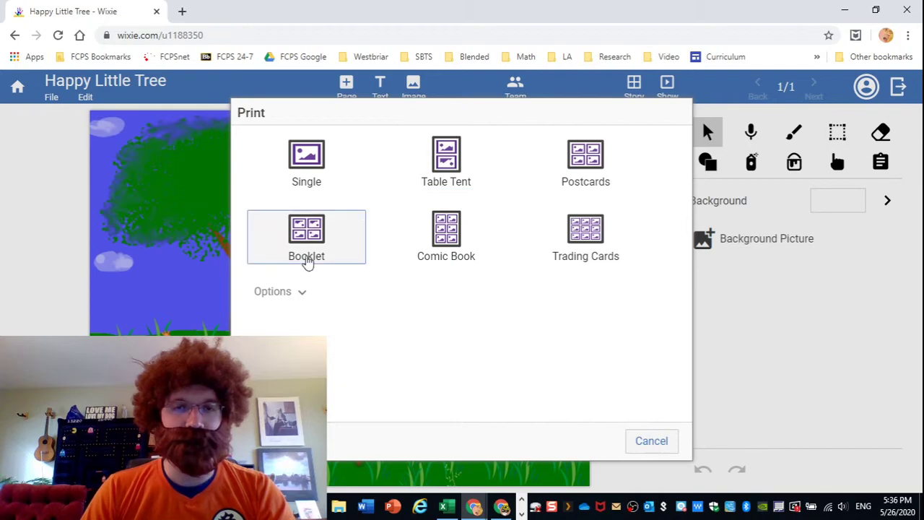
left_click(286, 292)
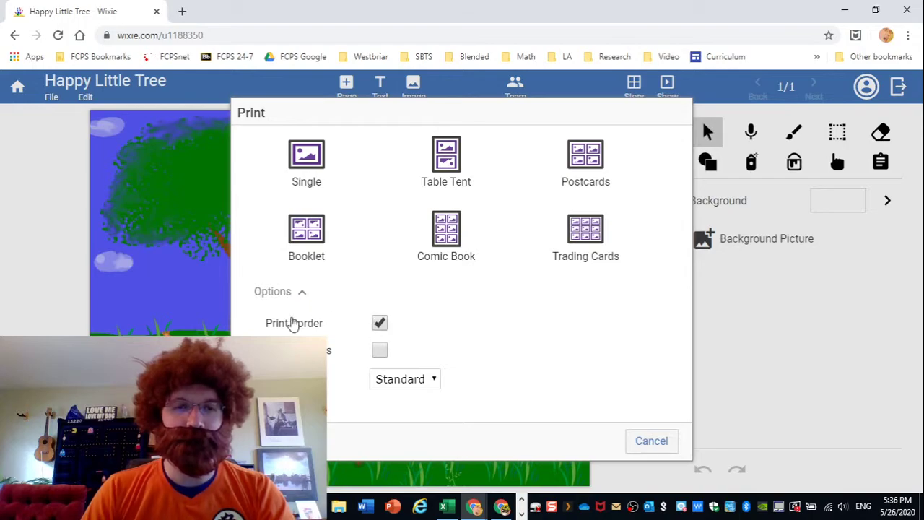
left_click(380, 325)
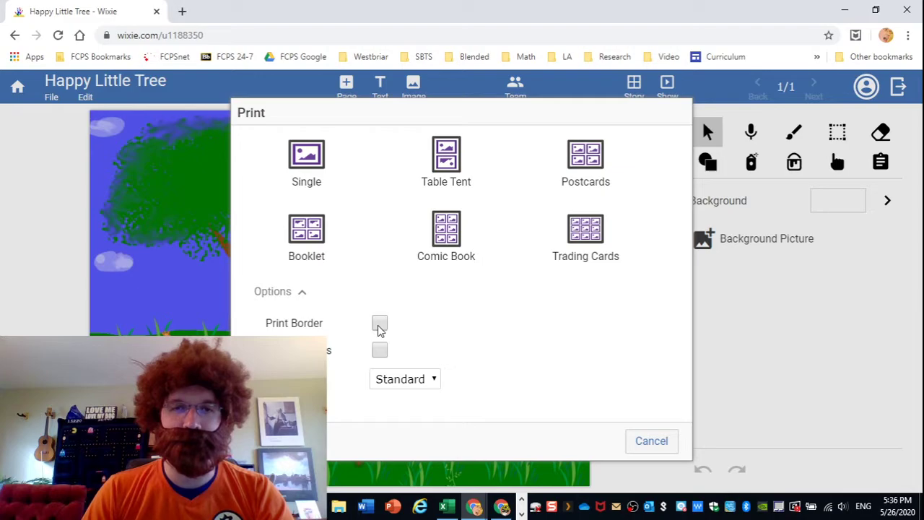
left_click(449, 165)
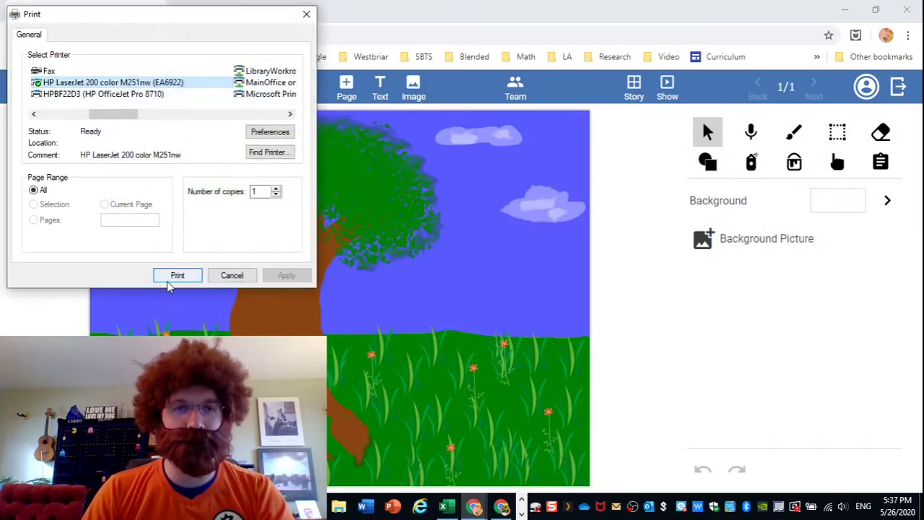
Cancel the system Print dialog to return to the Happy Little Tree page.
left_click(232, 275)
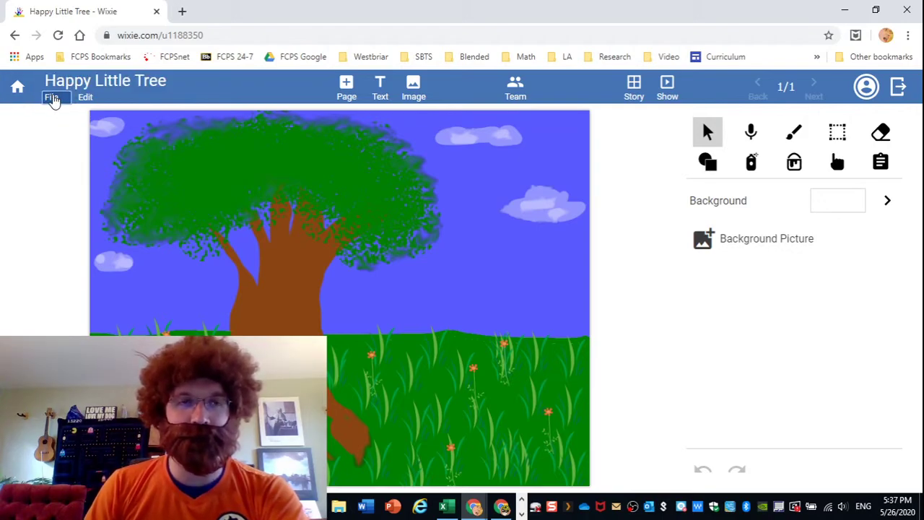
Return to My Projects and create a new Landscape project.
left_click(51, 98)
left_click(18, 88)
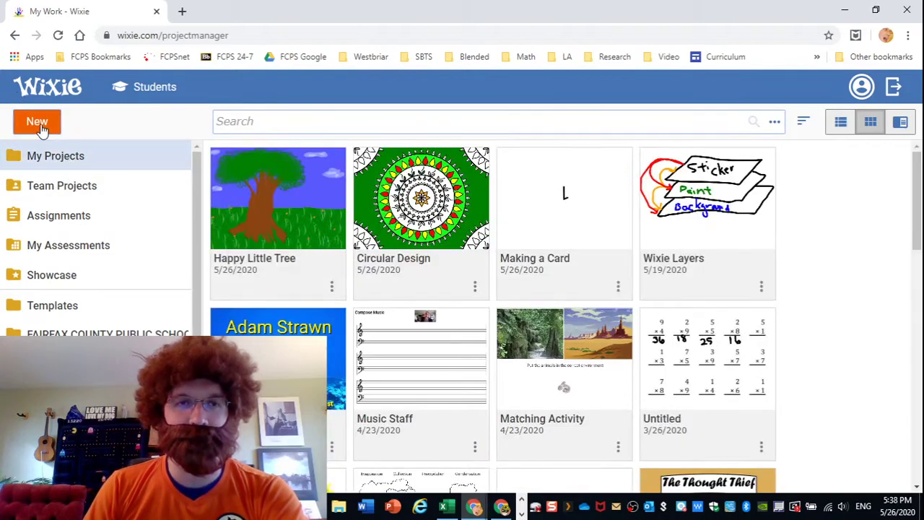
left_click(36, 122)
left_click(51, 165)
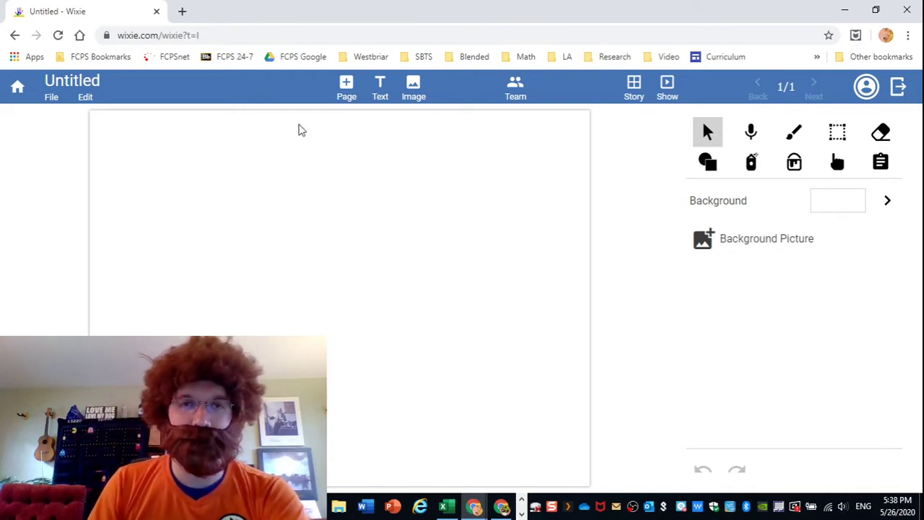
Add three pages for four in total and view them in the Story overview.
left_click(346, 93)
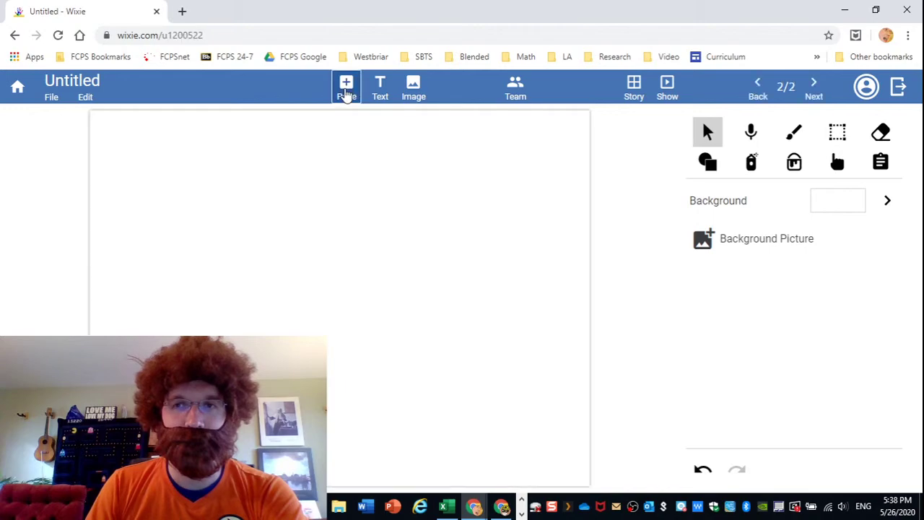
left_click(349, 92)
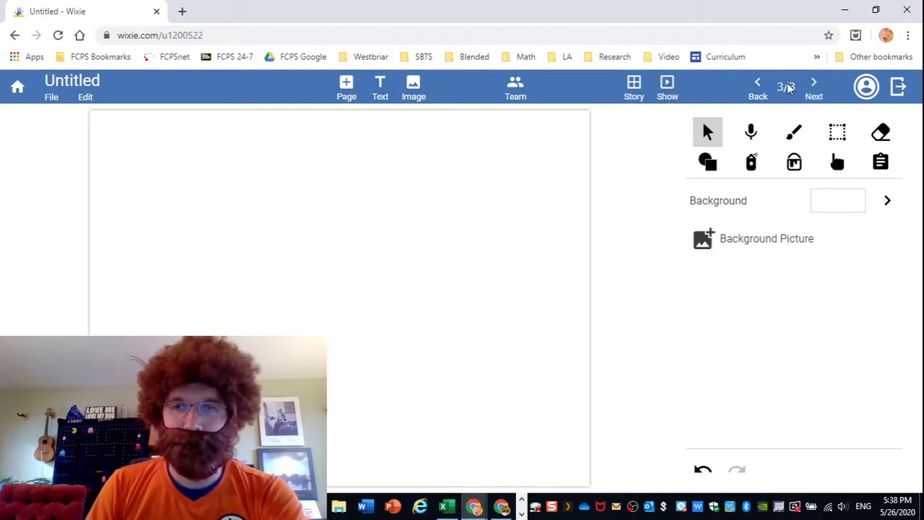
left_click(341, 88)
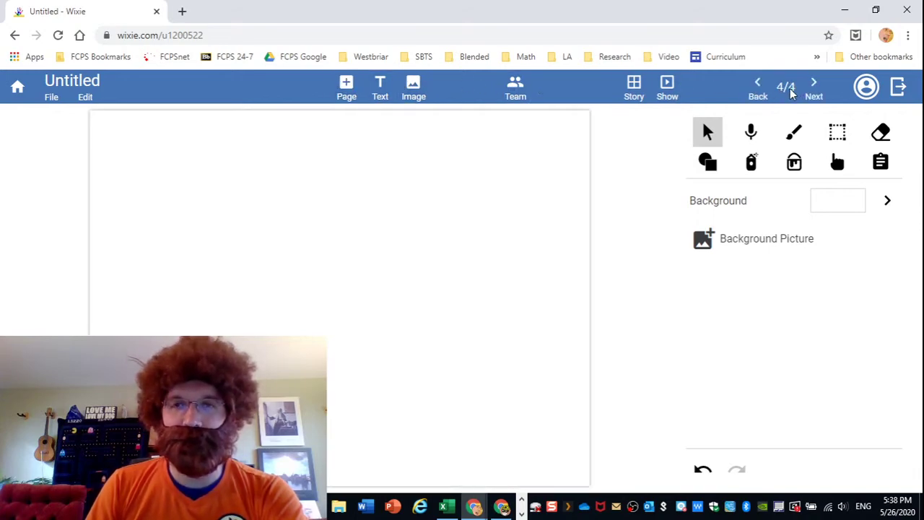
left_click(632, 94)
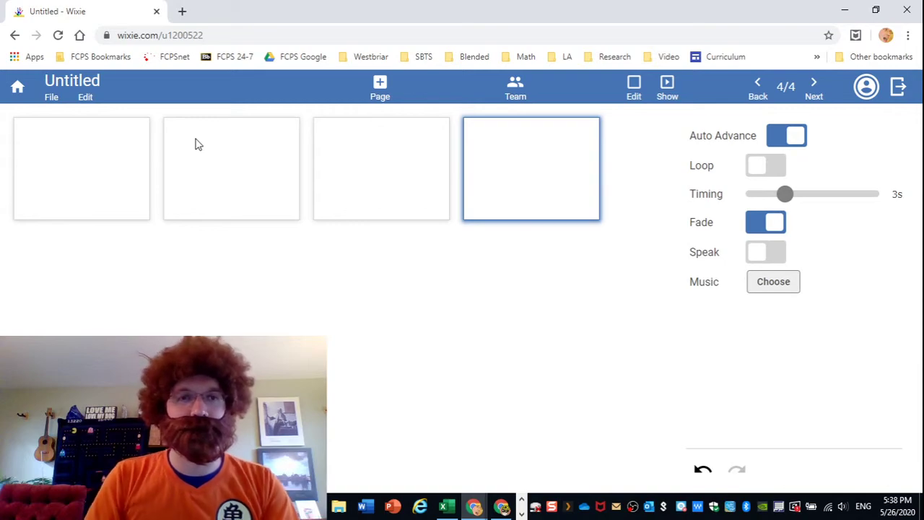
left_click(106, 182)
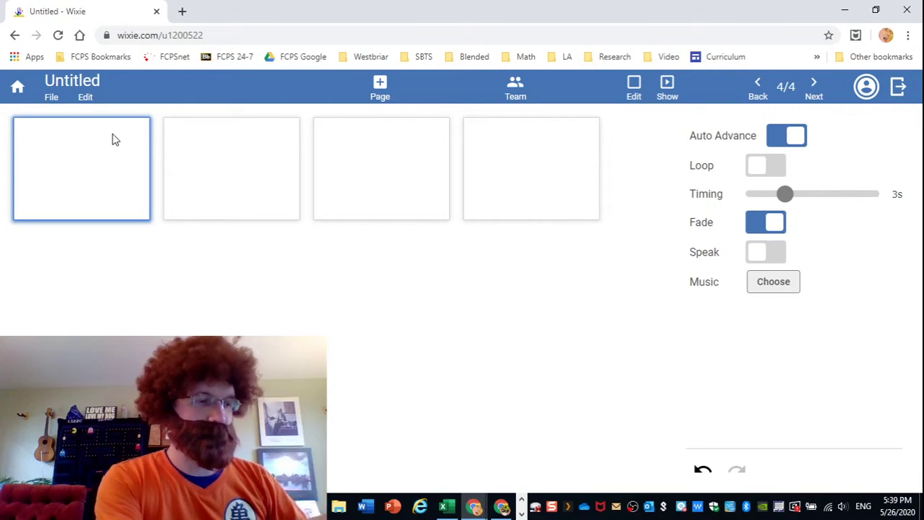
left_click(238, 171)
left_click(118, 166)
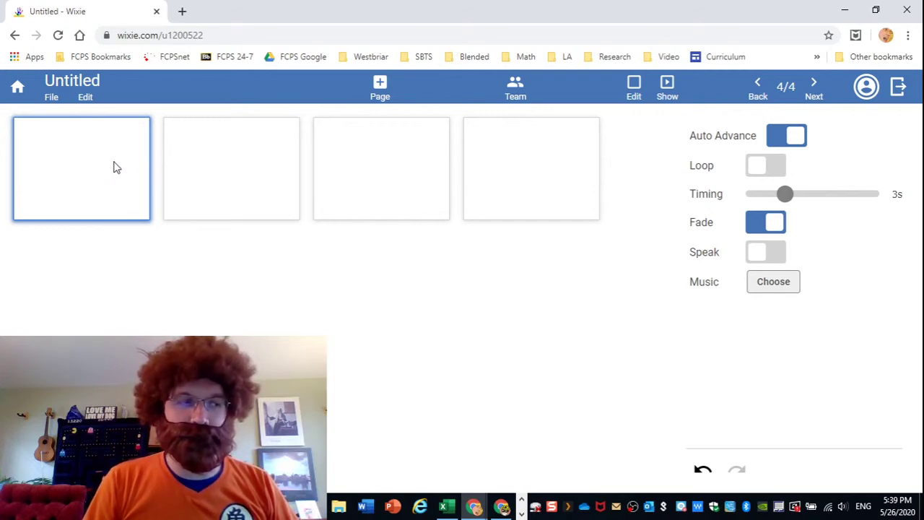
left_click(221, 168)
left_click(80, 170)
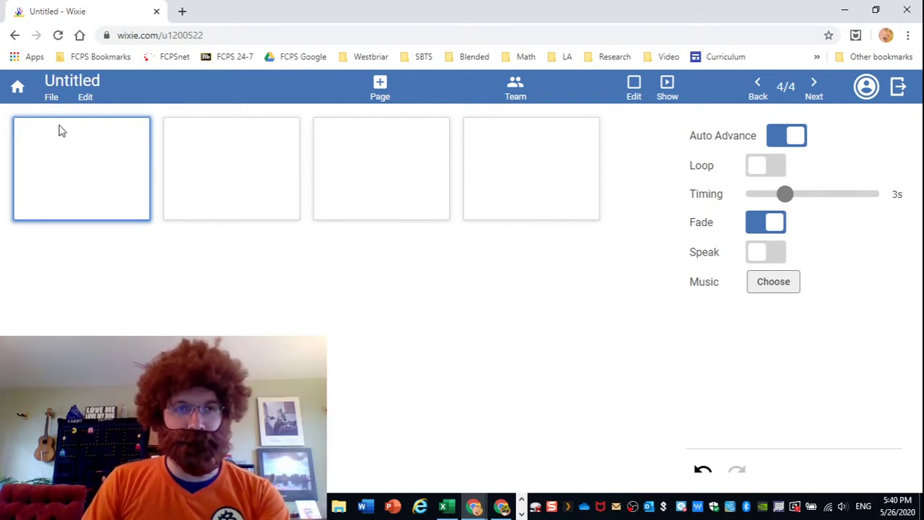
Add a text box on page 1 reading 'Happy Father's Day!'.
double_click(63, 140)
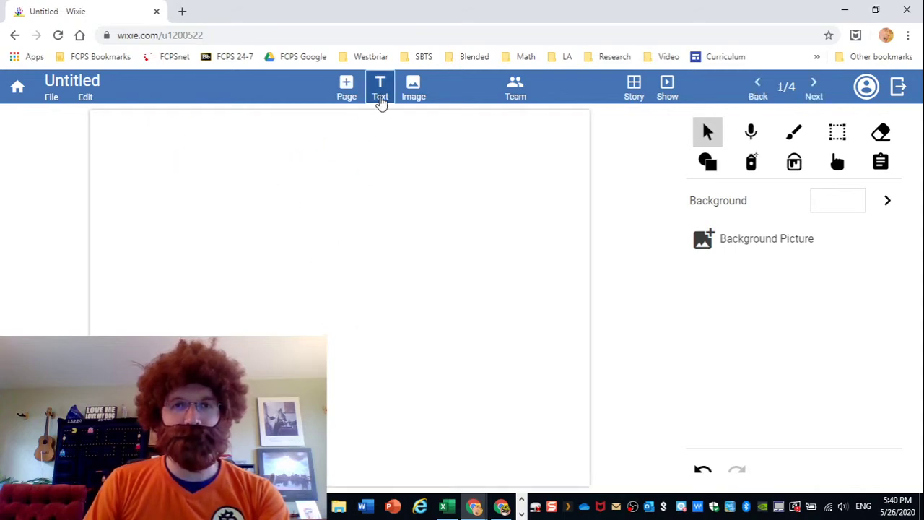
left_click(380, 93)
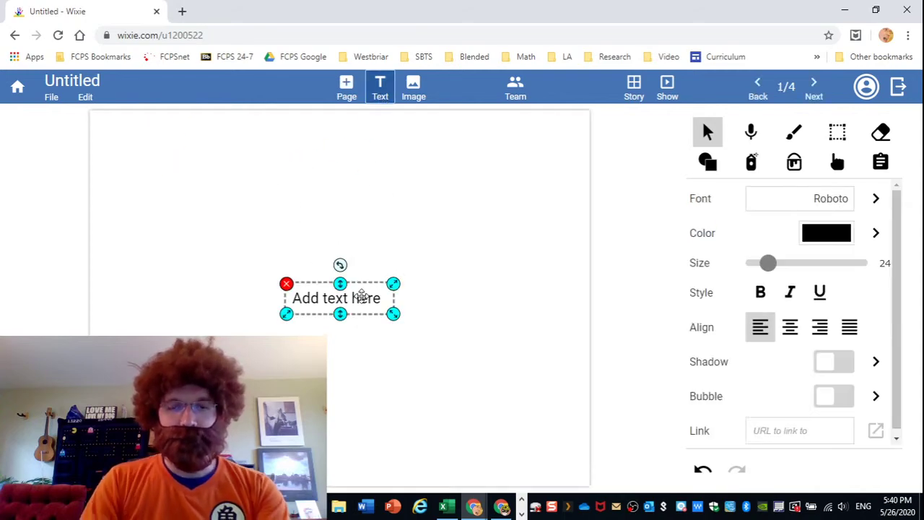
left_click(360, 296)
type("Happy")
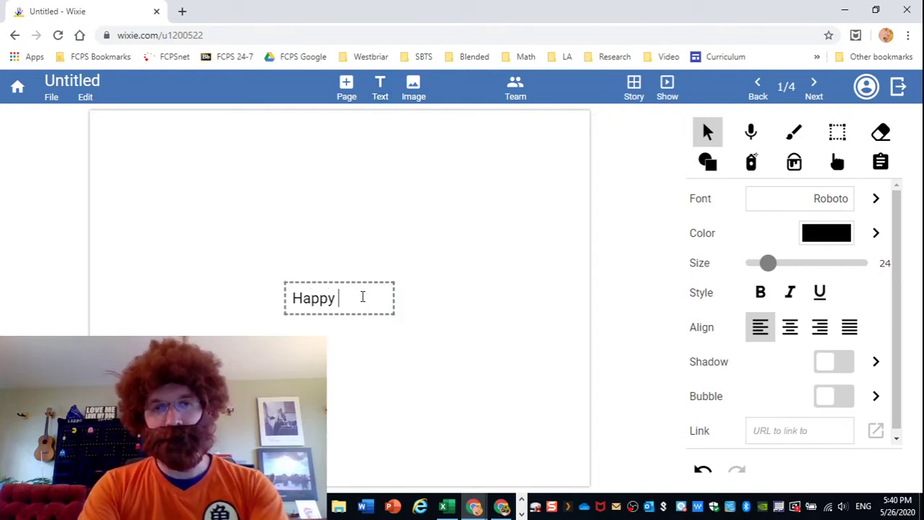
type(" Father's")
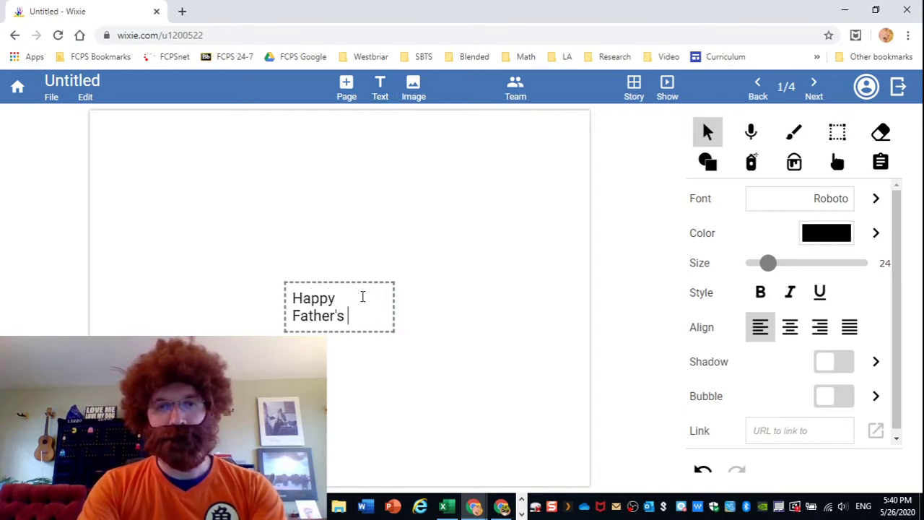
type(" Day!")
left_click(448, 272)
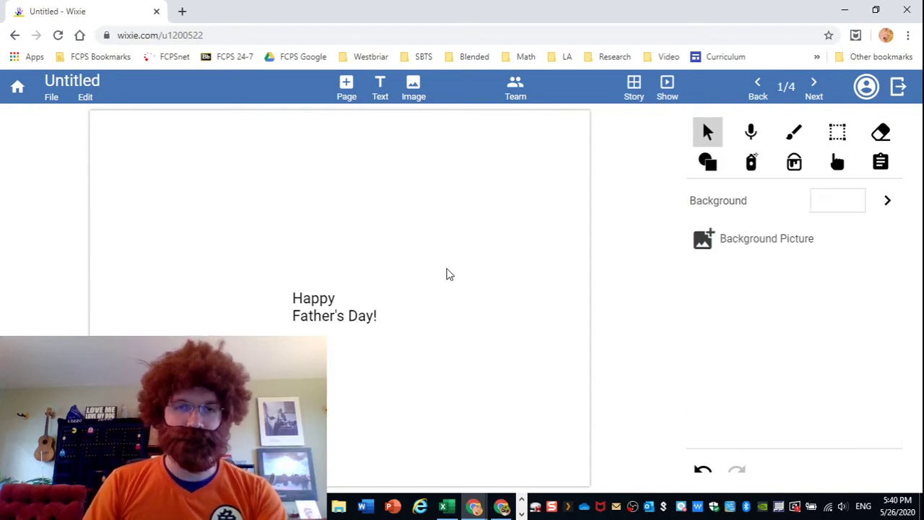
Enlarge the greeting to span the page width and position it at the top.
left_click(301, 316)
left_click_drag(393, 307, 252, 157)
left_click_drag(353, 162, 404, 215)
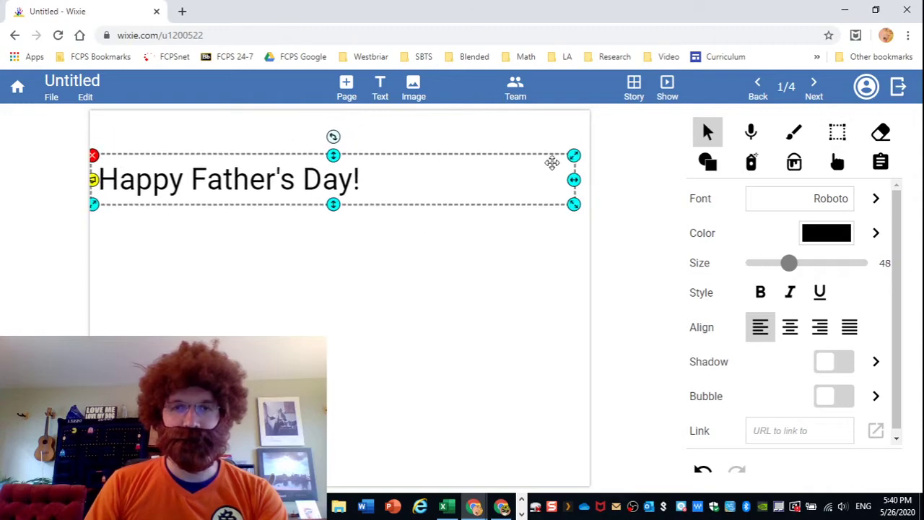
left_click_drag(575, 181, 373, 178)
left_click_drag(310, 177, 304, 160)
left_click_drag(385, 172, 501, 215)
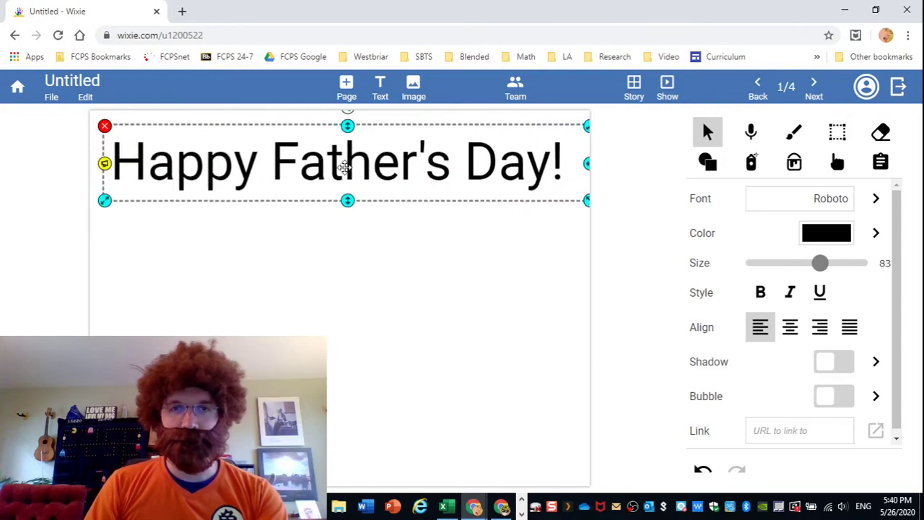
left_click_drag(342, 173, 337, 166)
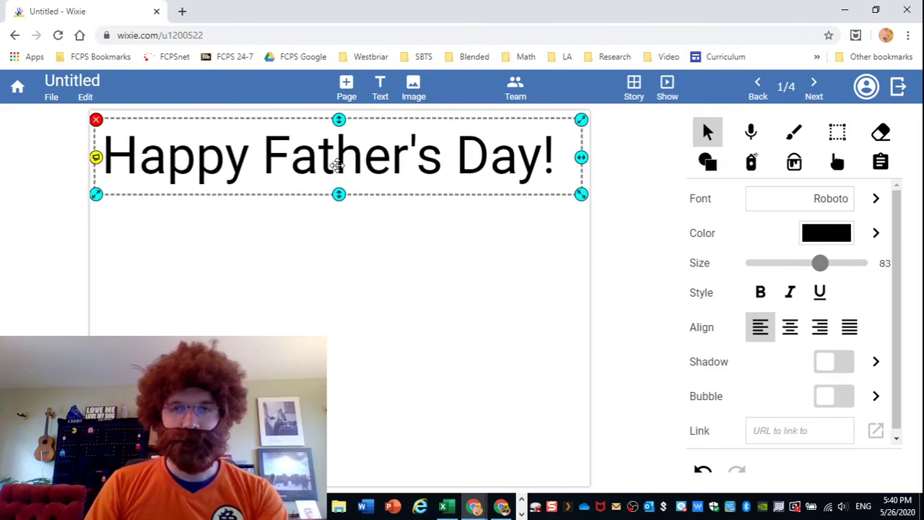
left_click(344, 287)
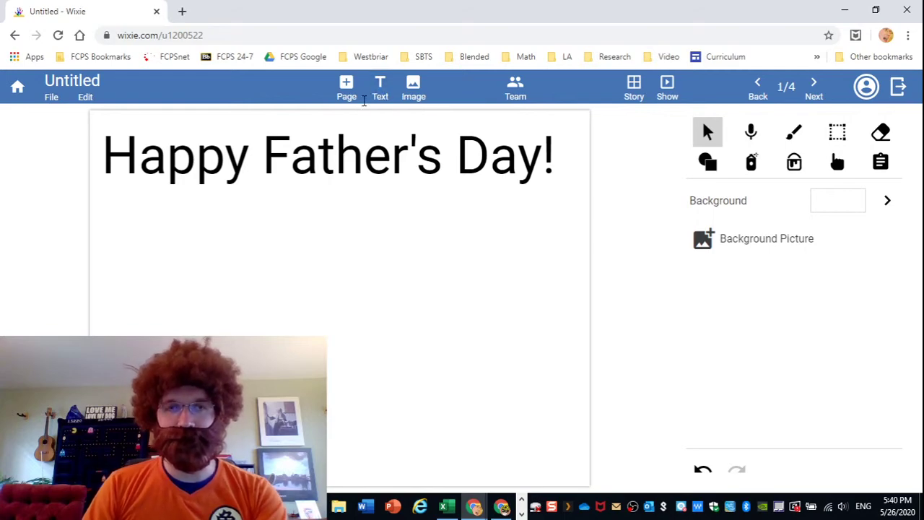
Search the stickers for 'father' and add the Man and Boy sticker to page 1.
left_click(414, 87)
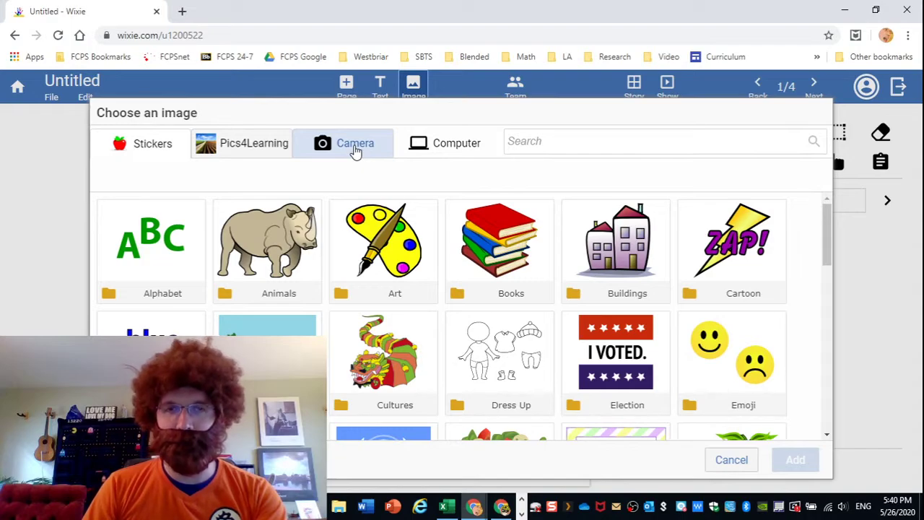
left_click(354, 150)
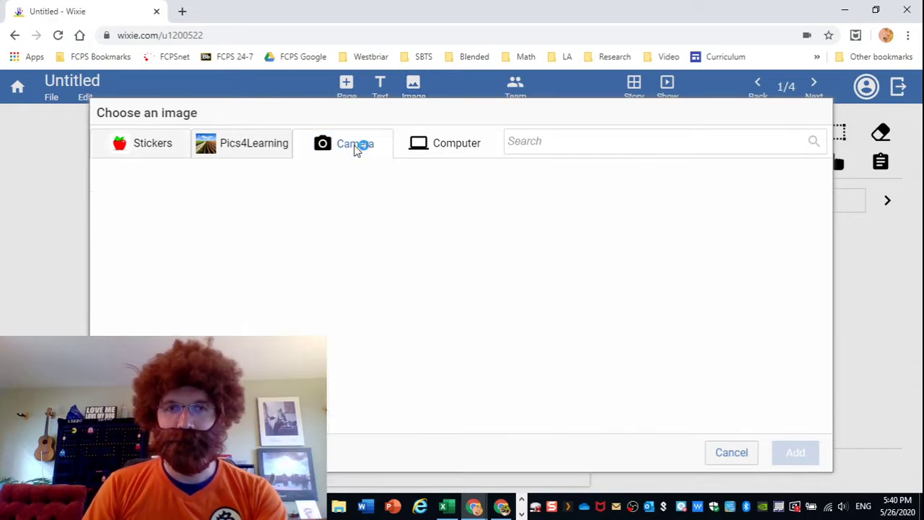
left_click(165, 149)
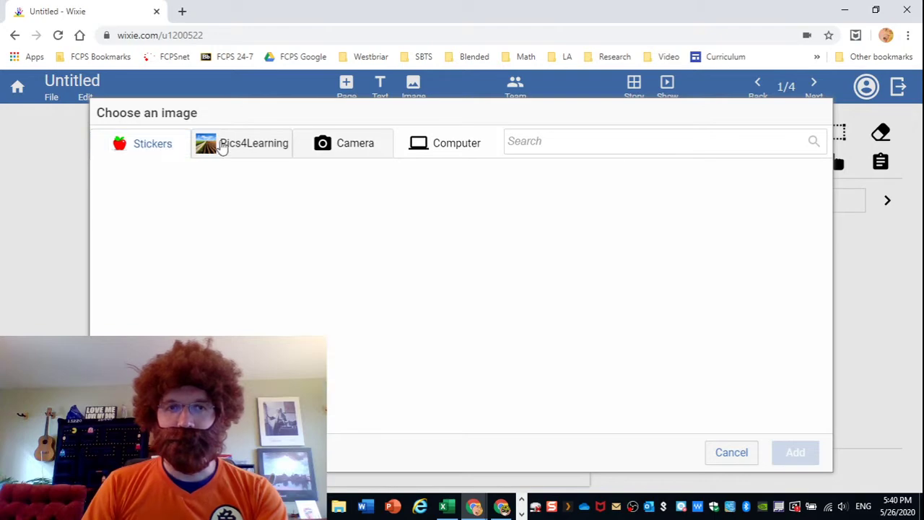
left_click(367, 146)
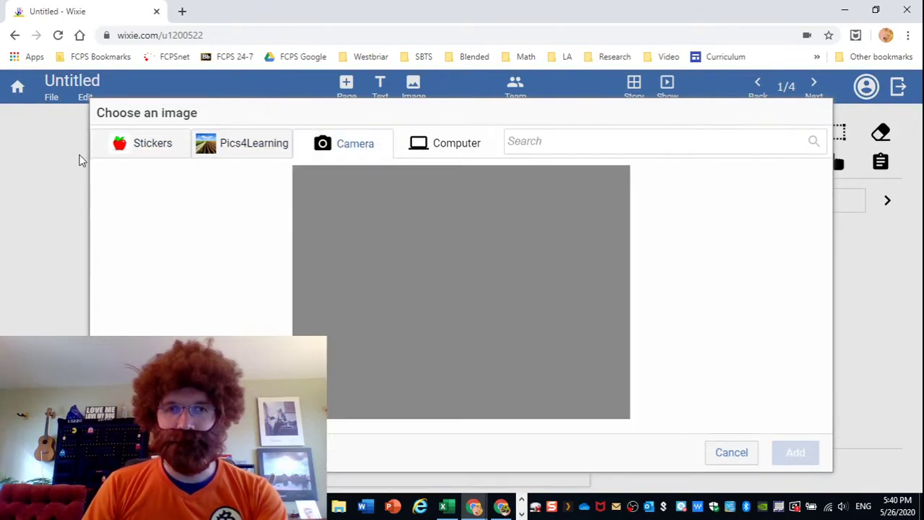
left_click(138, 147)
left_click(572, 145)
type("father")
key("Return")
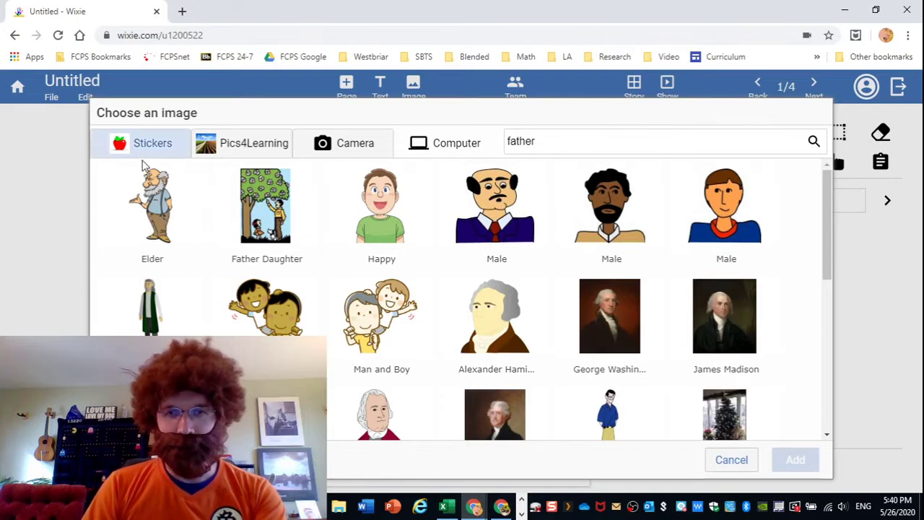
left_click(376, 328)
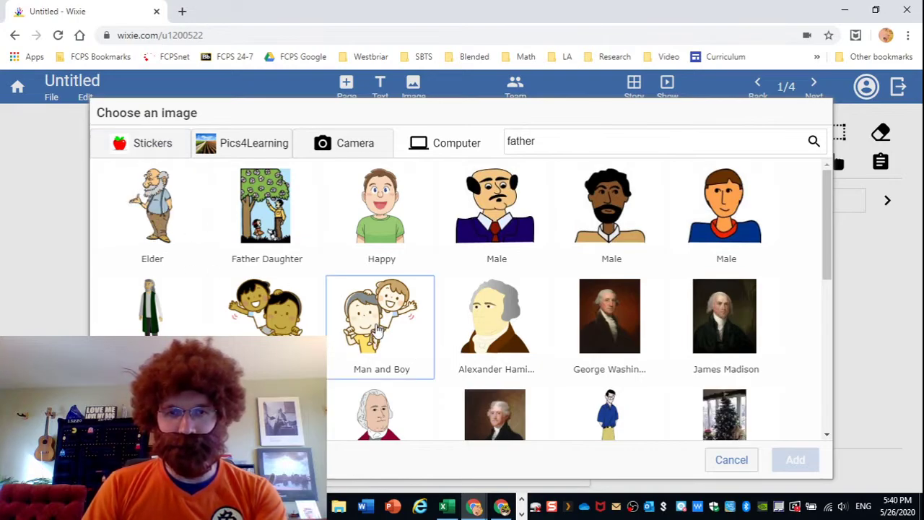
left_click(796, 459)
Enlarge and position the Man and Boy sticker beneath the title, then go to page 2.
left_click_drag(336, 298, 275, 241)
left_click_drag(355, 318, 505, 415)
left_click_drag(400, 333, 402, 338)
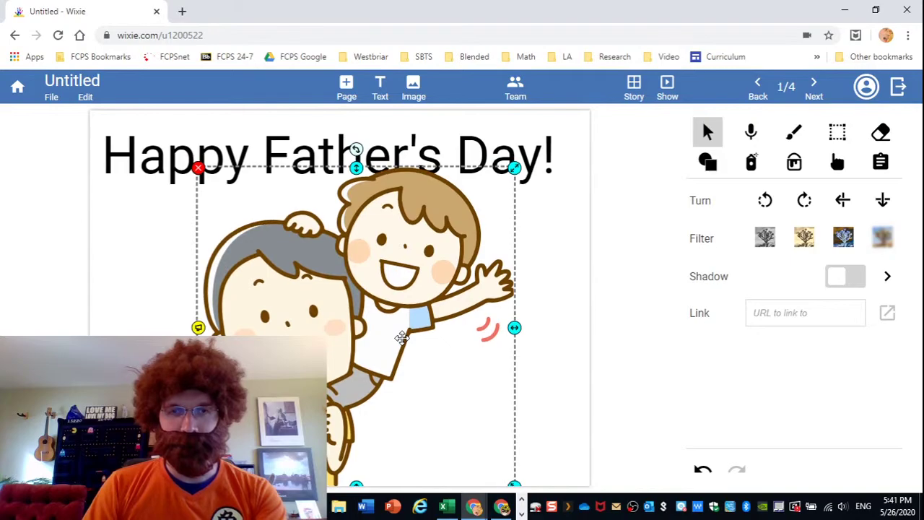
left_click_drag(514, 167, 495, 186)
left_click_drag(434, 235, 429, 231)
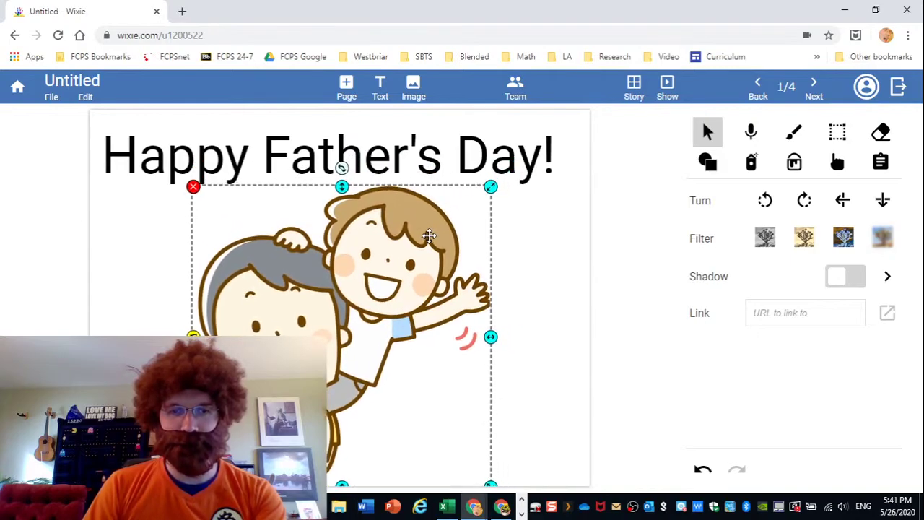
left_click(574, 225)
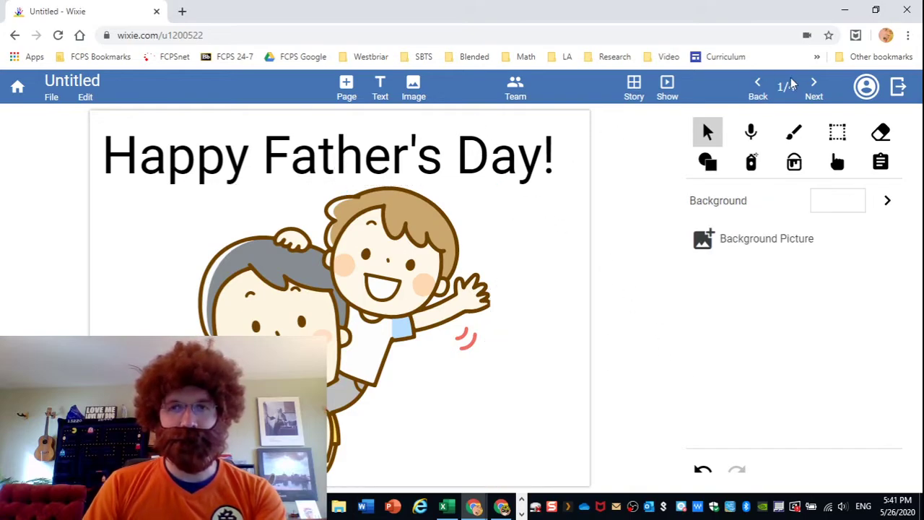
left_click(814, 88)
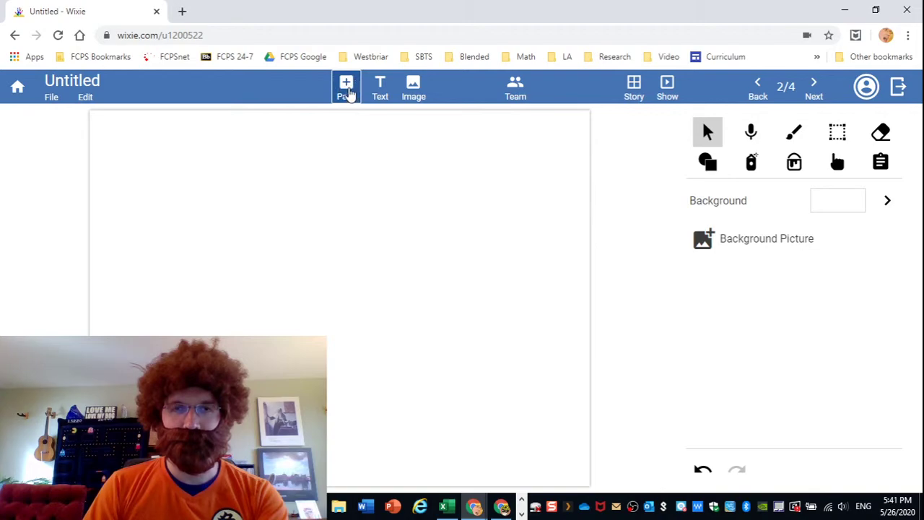
Search images for 'heart' and add the orange-red heart to page 2.
left_click(414, 90)
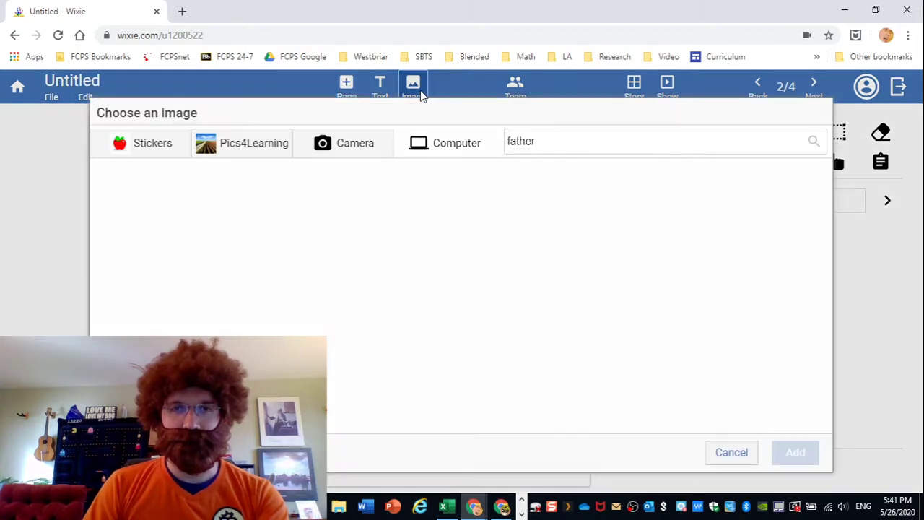
double_click(590, 147)
type("heart")
key("Return")
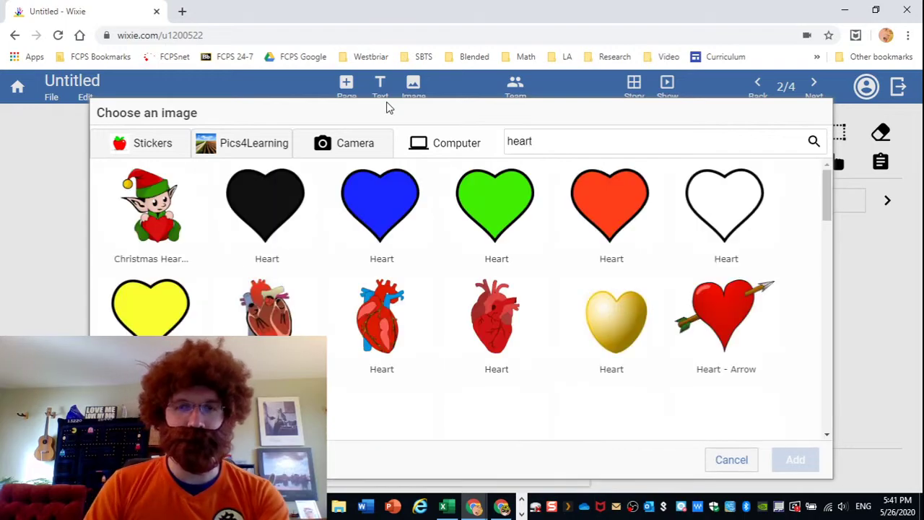
left_click(613, 210)
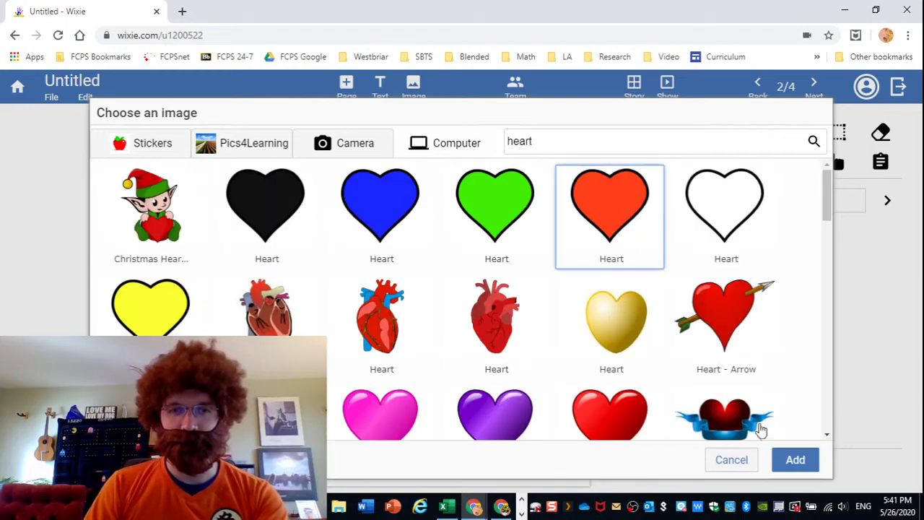
left_click(795, 459)
Enlarge the heart and center it on the page, then go to page 3.
left_click_drag(355, 319, 293, 226)
left_click_drag(365, 315, 471, 373)
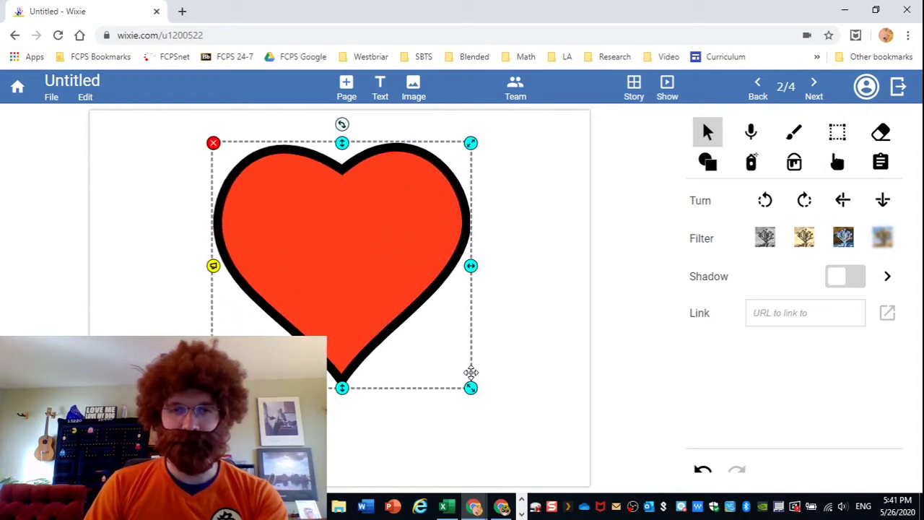
left_click_drag(357, 267, 365, 298)
left_click(141, 227)
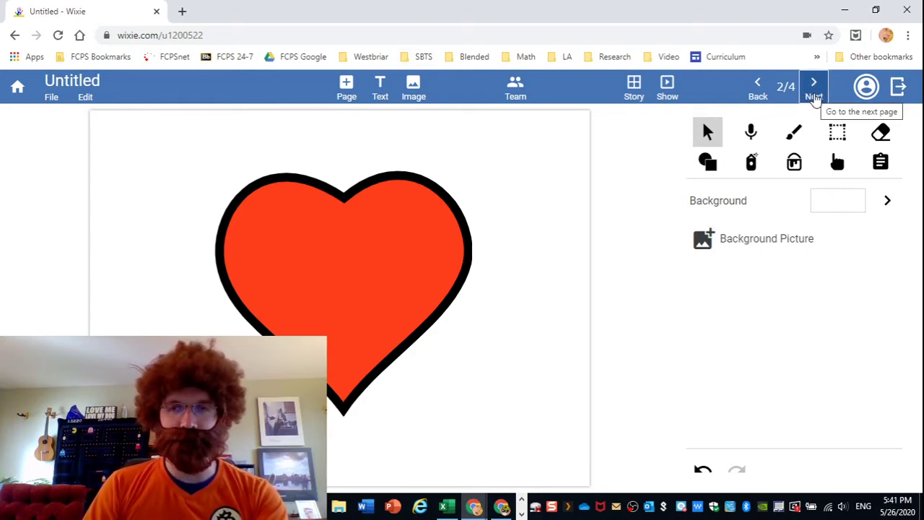
left_click(814, 96)
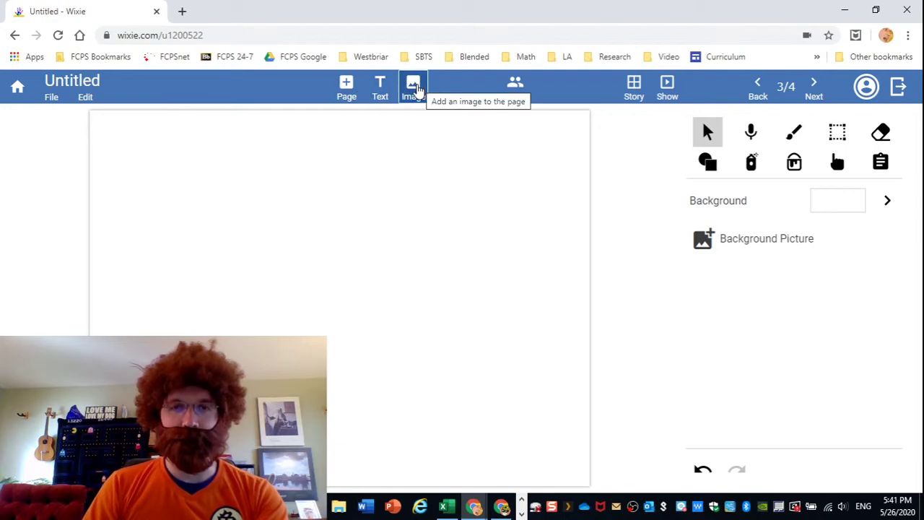
Replace the search with 'tree house' and add the first Tree House clip art.
left_click(416, 87)
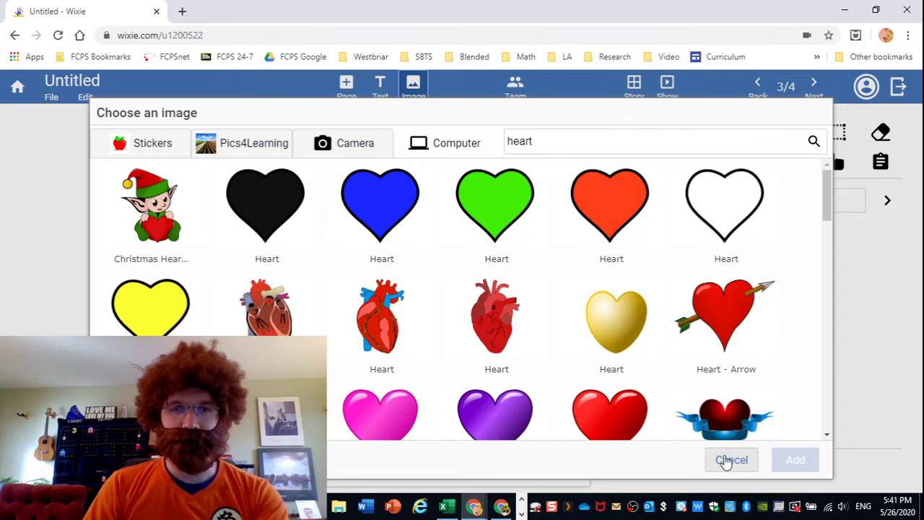
key("ctrl+a")
type("tree house")
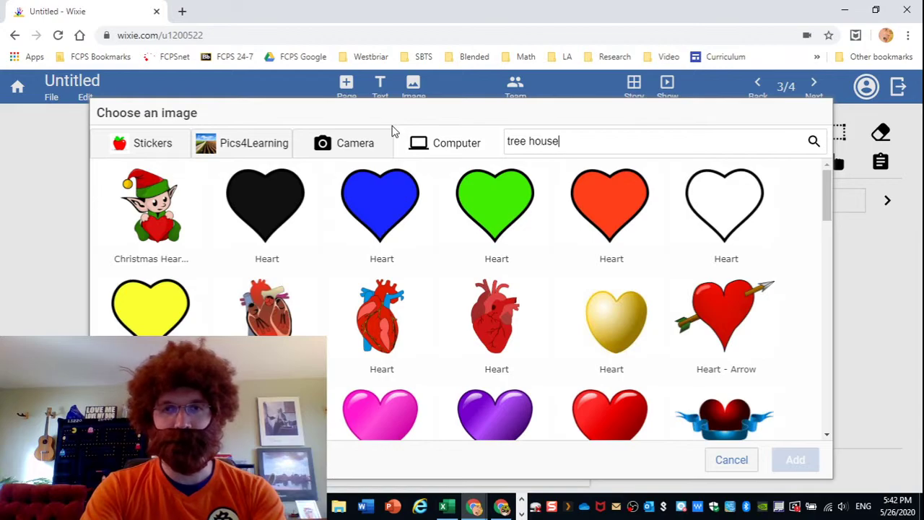
key("Return")
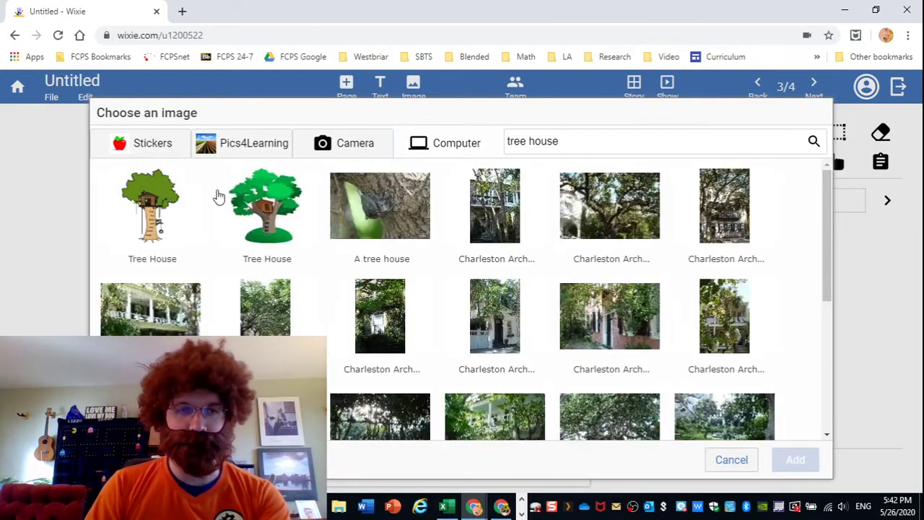
left_click(140, 218)
left_click(794, 460)
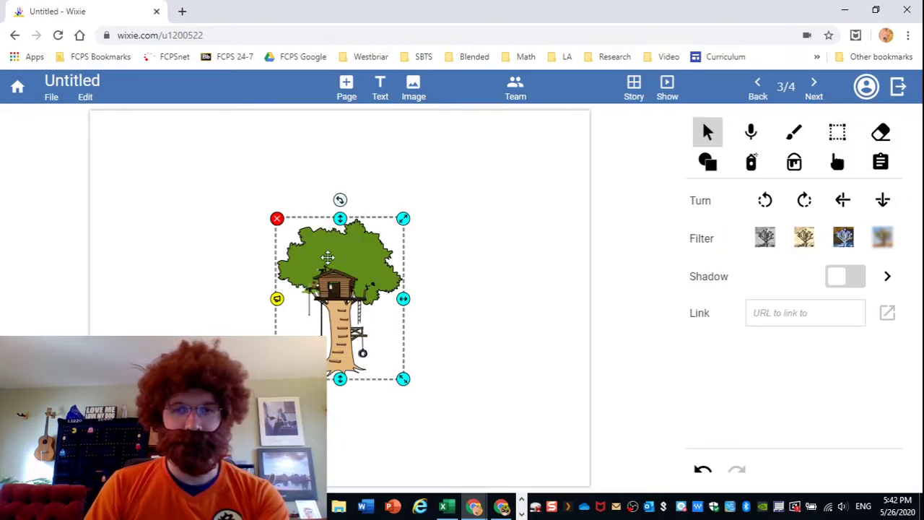
Move the tree house up and enlarge it, then go to page 4.
left_click_drag(304, 249, 281, 211)
left_click_drag(382, 329, 460, 396)
mouse_move(352, 325)
left_mouse_down()
mouse_move(357, 339)
mouse_move(340, 335)
left_mouse_up()
left_click(518, 261)
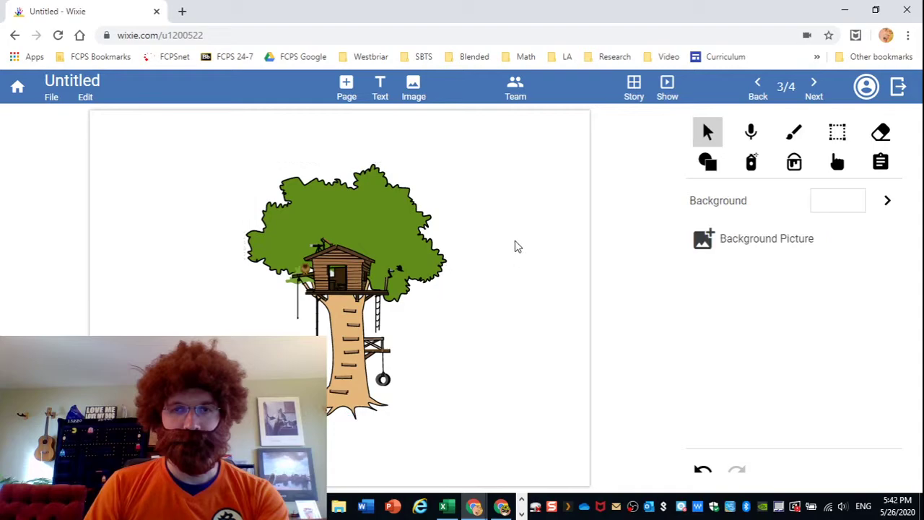
left_click(813, 89)
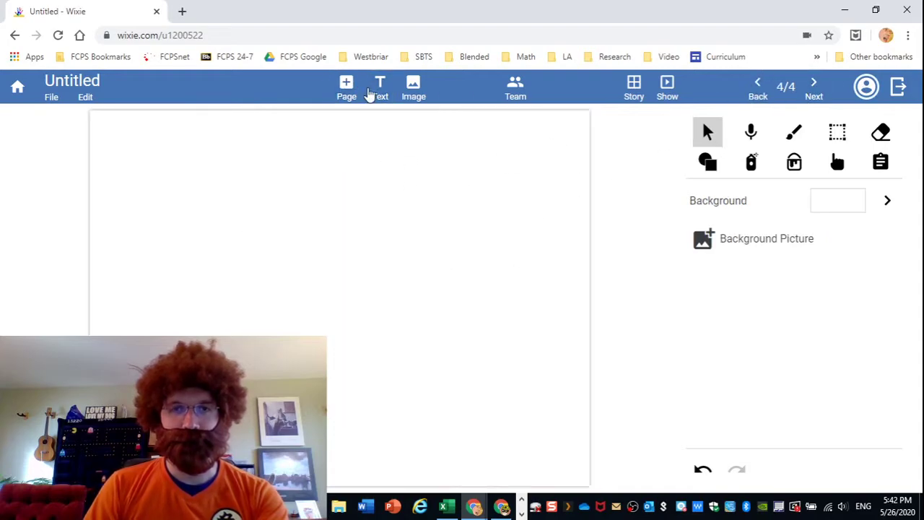
Add a text box reading "I'm so lucky to have a father like you".
left_click(372, 93)
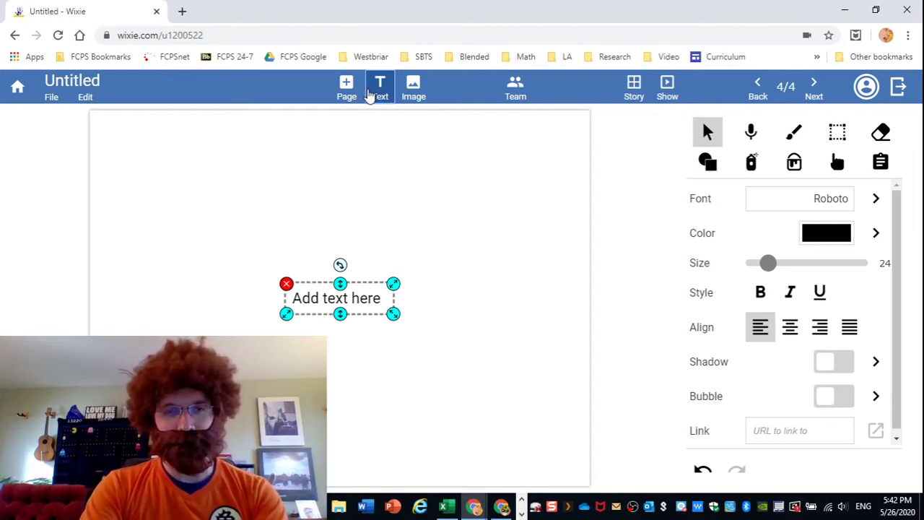
type("I'm so l")
type("ucky")
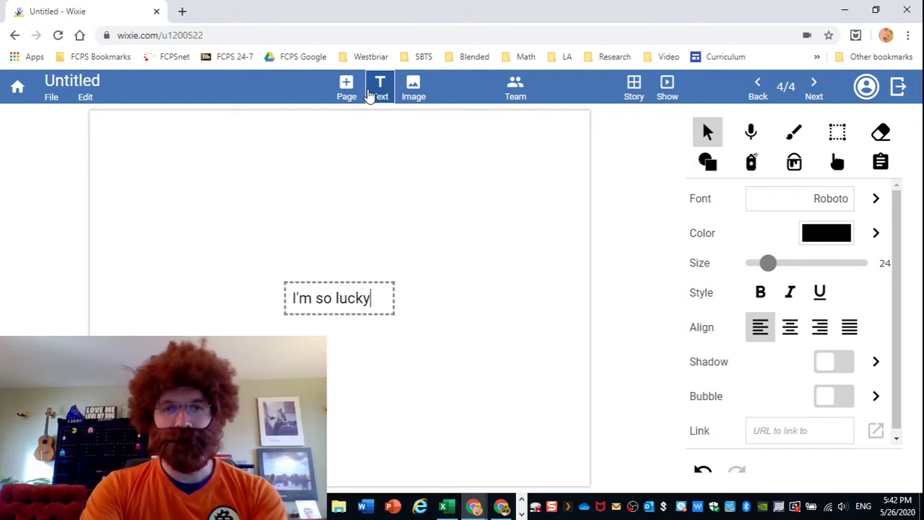
type(" to have a father like you")
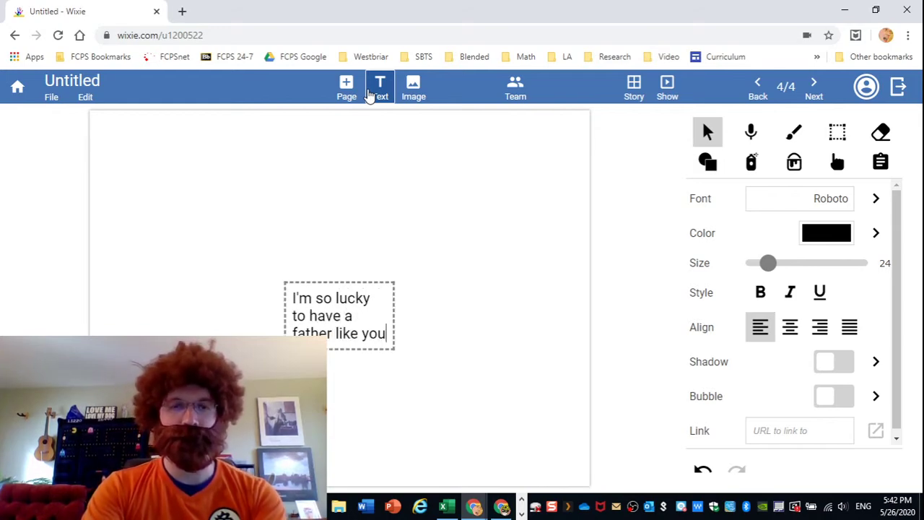
left_click(411, 133)
Move the message to the top of the page and enlarge it to size 78.
left_click(347, 321)
left_click_drag(346, 321, 177, 167)
left_click_drag(273, 238, 299, 270)
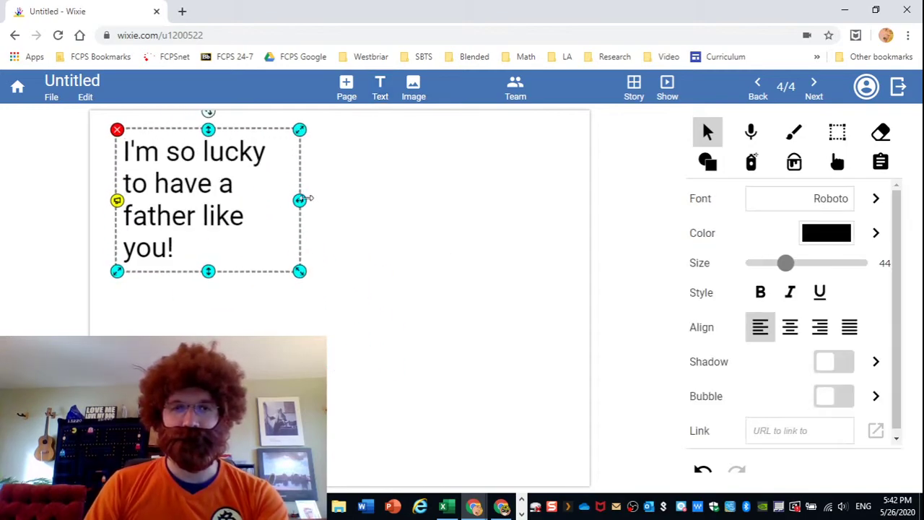
left_click_drag(299, 199, 513, 229)
left_click_drag(363, 190, 347, 202)
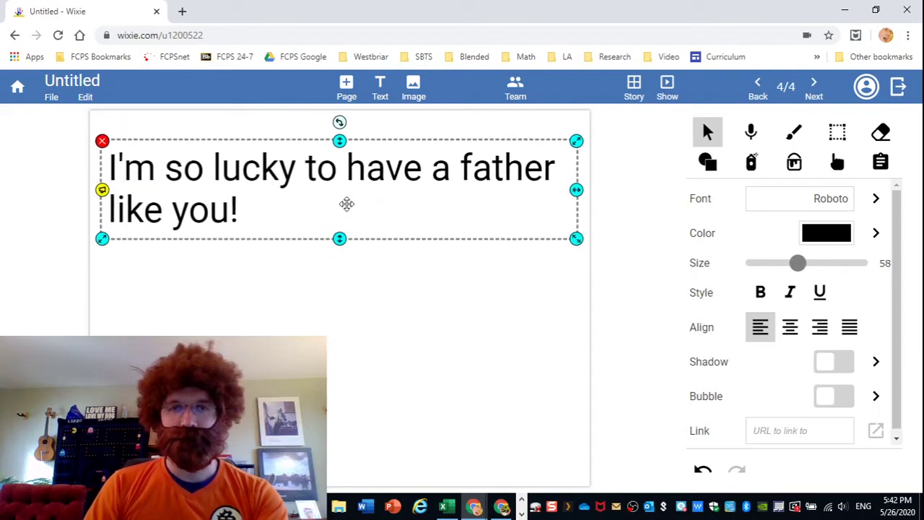
left_click_drag(577, 190, 384, 191)
left_click_drag(439, 225, 549, 256)
mouse_move(418, 205)
left_mouse_down()
mouse_move(427, 217)
mouse_move(425, 209)
left_mouse_up()
Add a signature text box with 'Love,' and the sender's name on two lines.
left_click(404, 291)
left_click(377, 99)
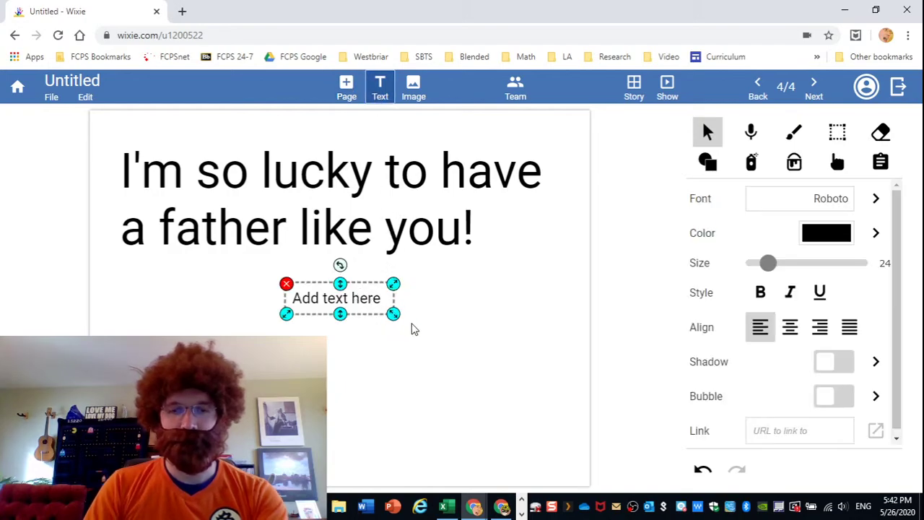
type("Love,")
key("Return")
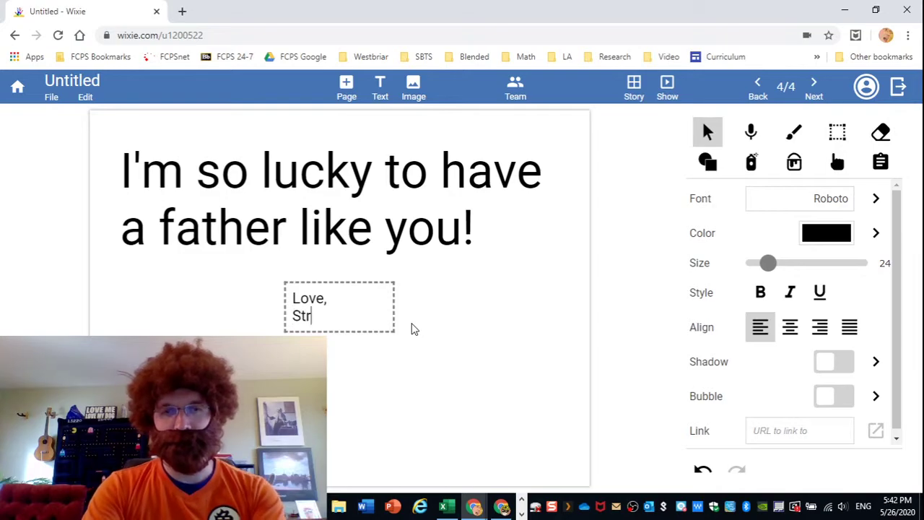
left_click(412, 325)
Enlarge the signature, move it to the lower right, and show the story view.
left_click(394, 322)
left_click_drag(396, 326, 455, 360)
left_click_drag(368, 330, 475, 432)
left_click(337, 355)
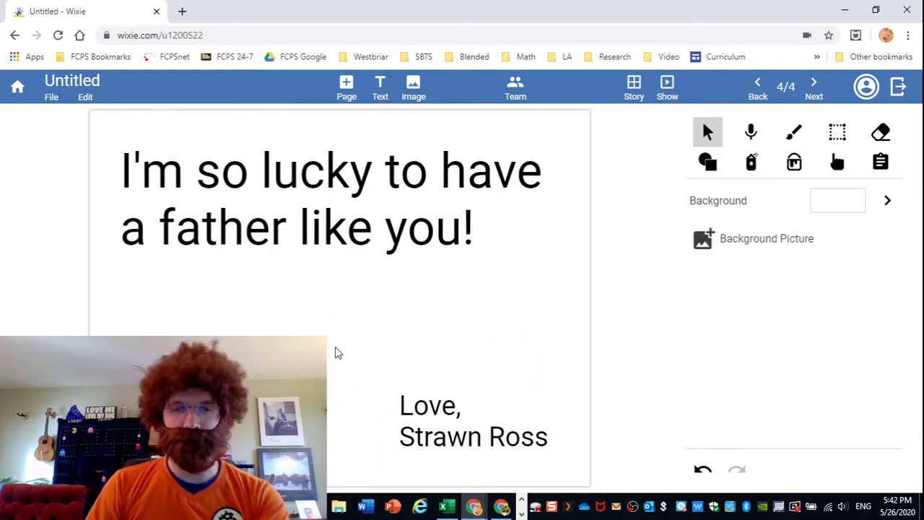
left_click(635, 88)
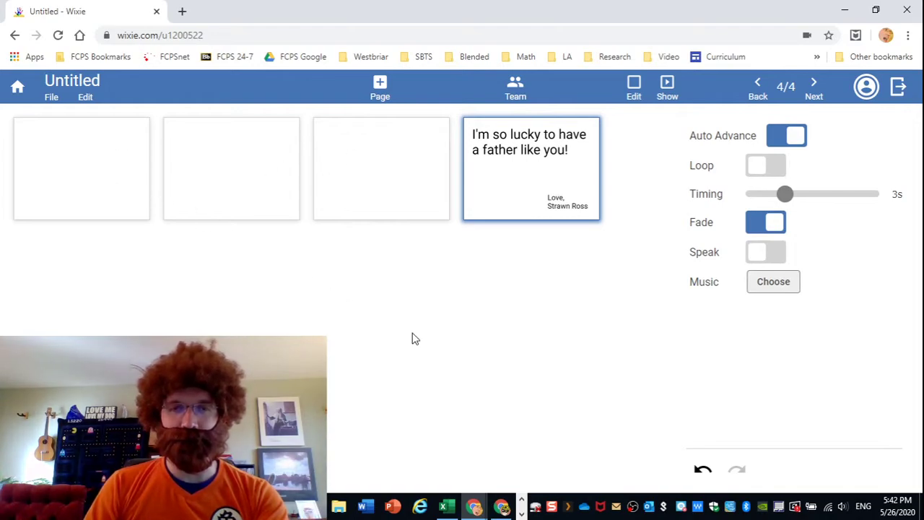
Browse the page thumbnails in the story view and open the first page.
left_click(204, 174)
left_click(75, 166)
left_click(381, 174)
left_click(222, 166)
left_click(93, 153)
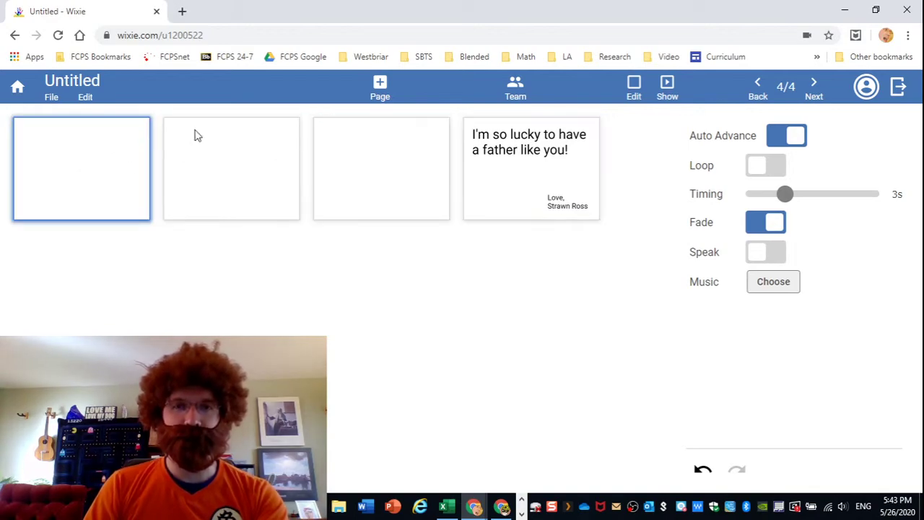
left_click(401, 165)
left_click(113, 154)
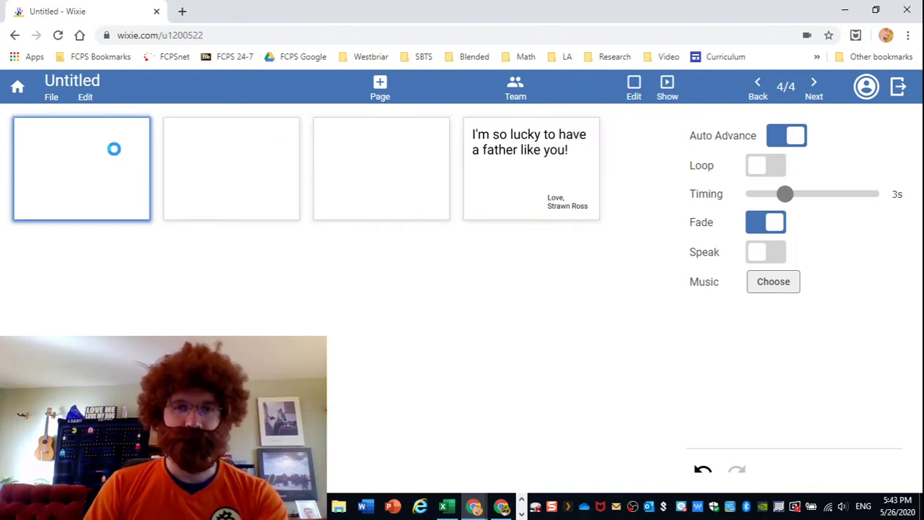
left_click(633, 86)
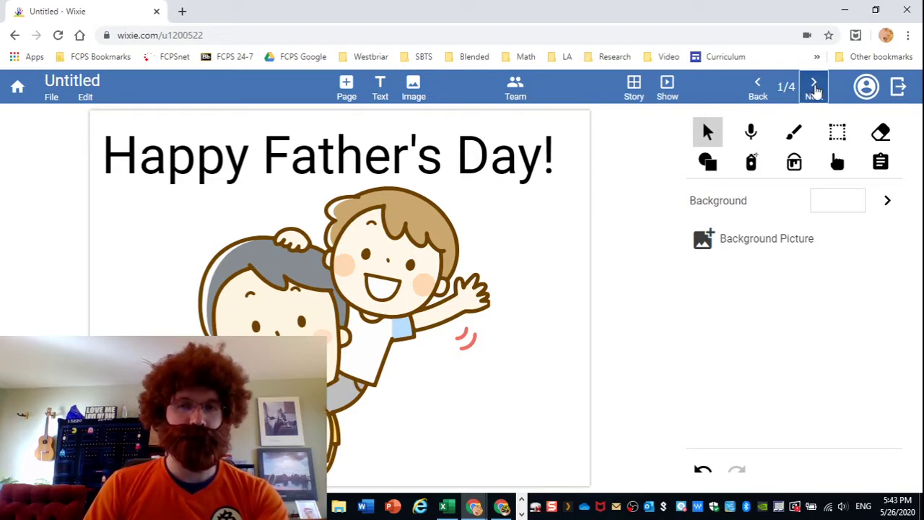
Page through the heart and tree house pages, then reopen page 1 from the storyboard.
left_click(813, 86)
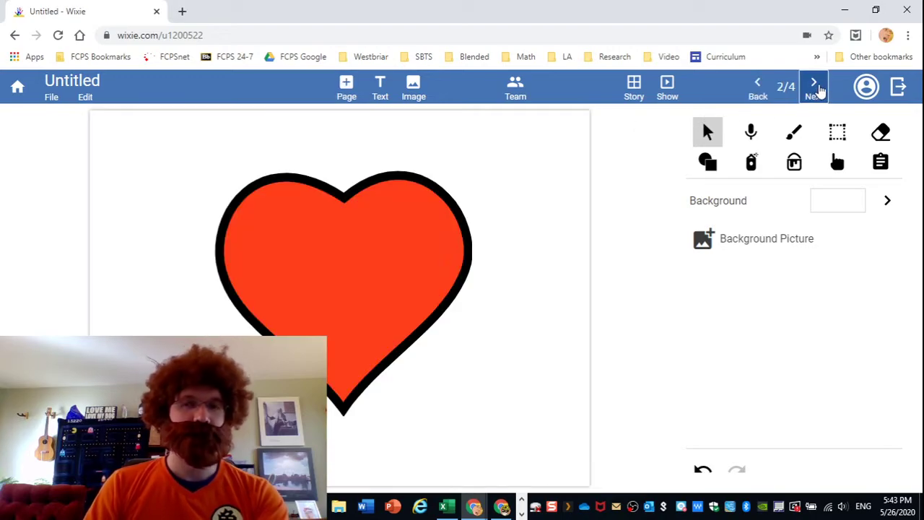
left_click(816, 87)
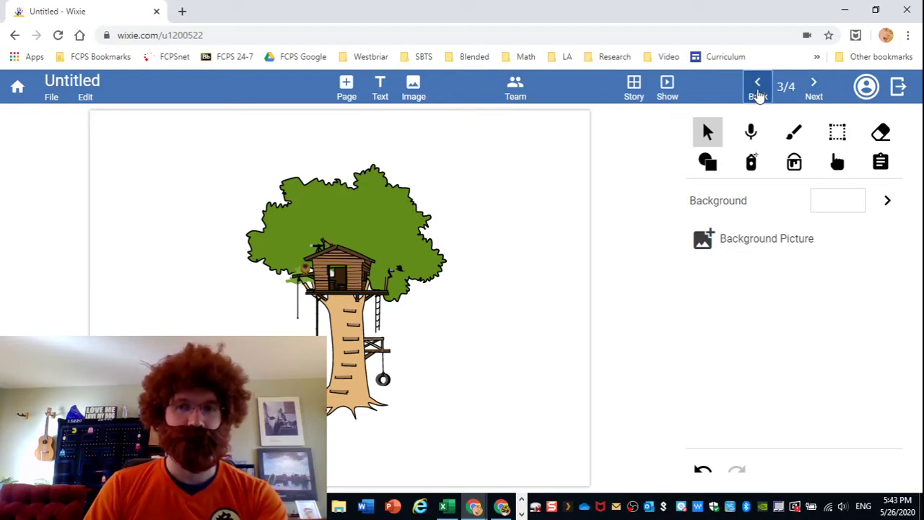
left_click(758, 94)
left_click(638, 87)
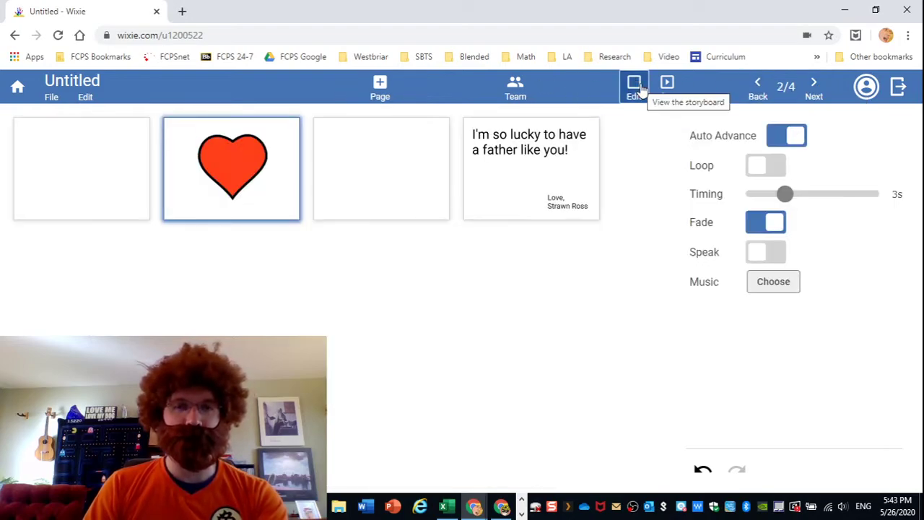
left_click(72, 170)
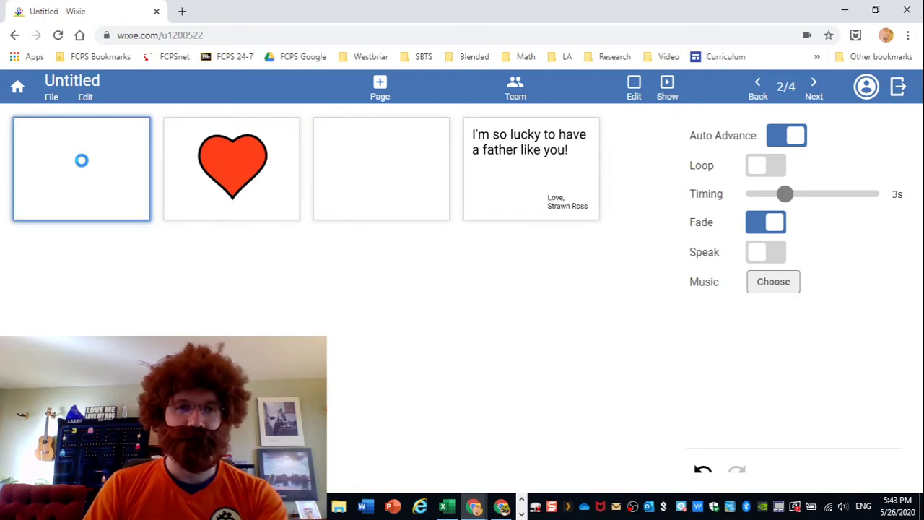
double_click(81, 166)
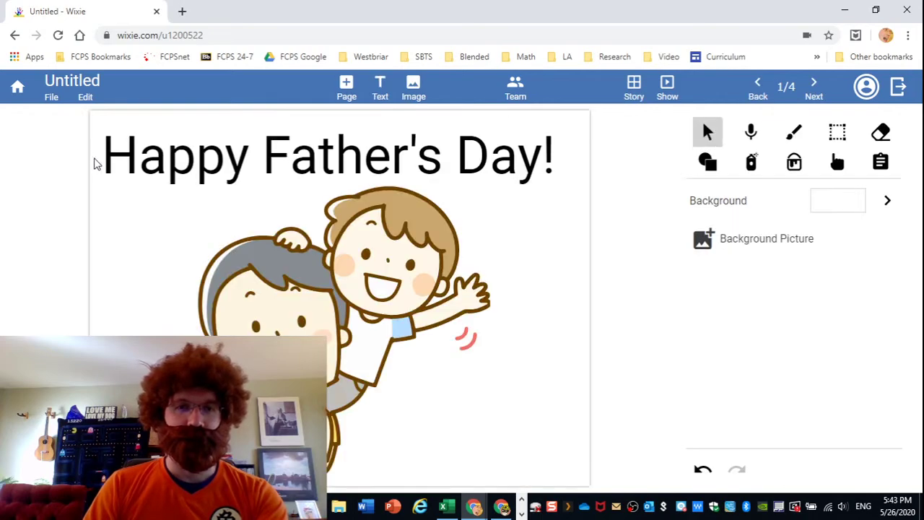
Rotate the Happy Father's Day! title and the children picture upside down.
left_click(222, 160)
left_click_drag(249, 155, 253, 182)
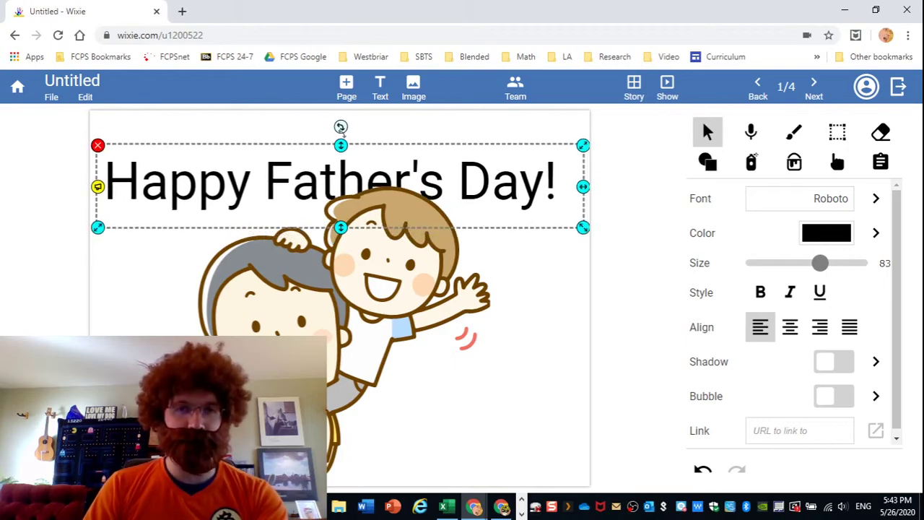
left_click_drag(340, 127, 320, 467)
left_click(309, 306)
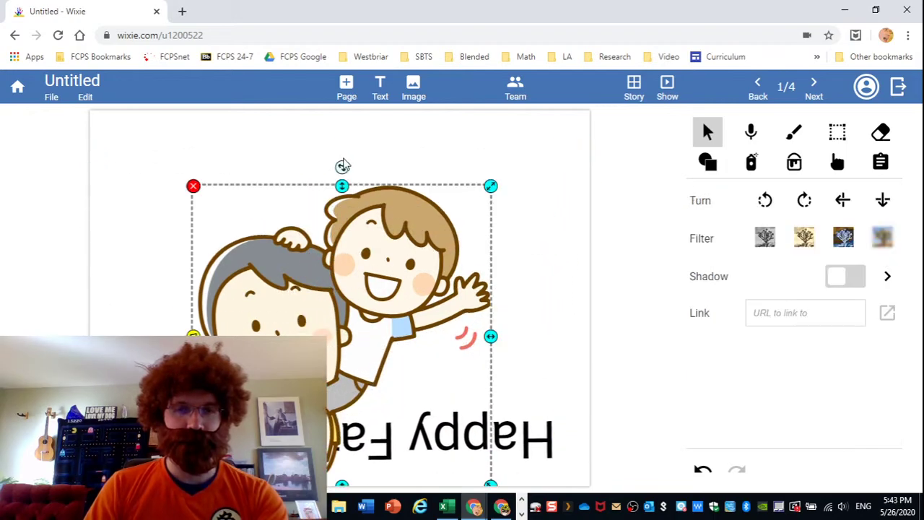
left_click_drag(342, 167, 338, 295)
Straighten the upside-down title and place it near the page bottom, then go to page 2.
left_click(422, 441)
left_click_drag(329, 461, 371, 412)
left_click_drag(340, 473, 340, 474)
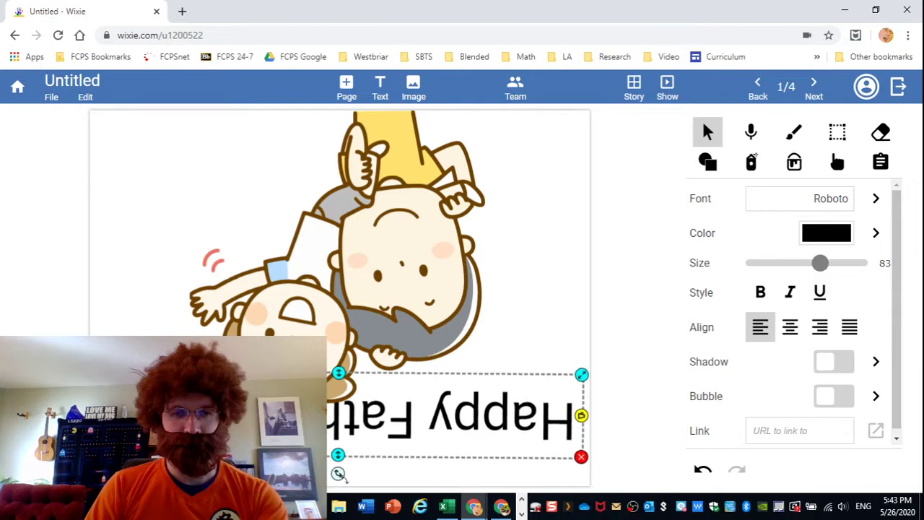
left_click_drag(377, 418, 399, 439)
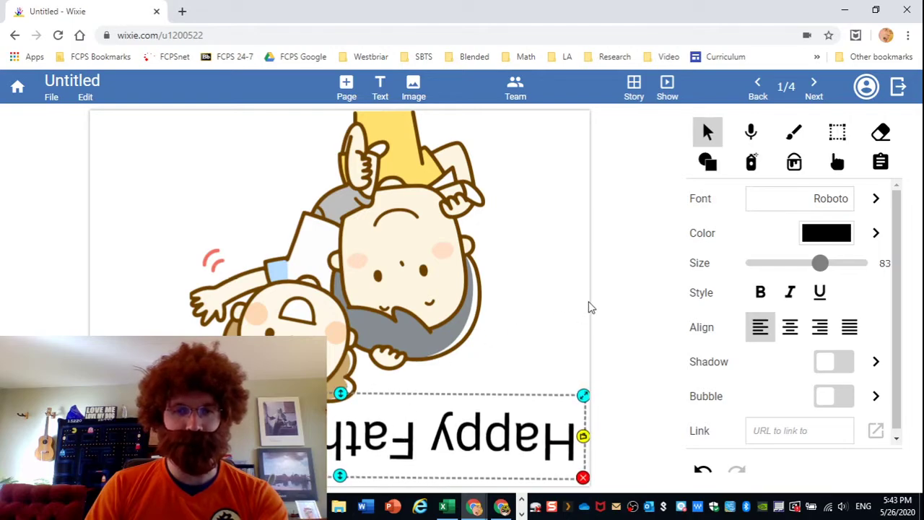
left_click(522, 252)
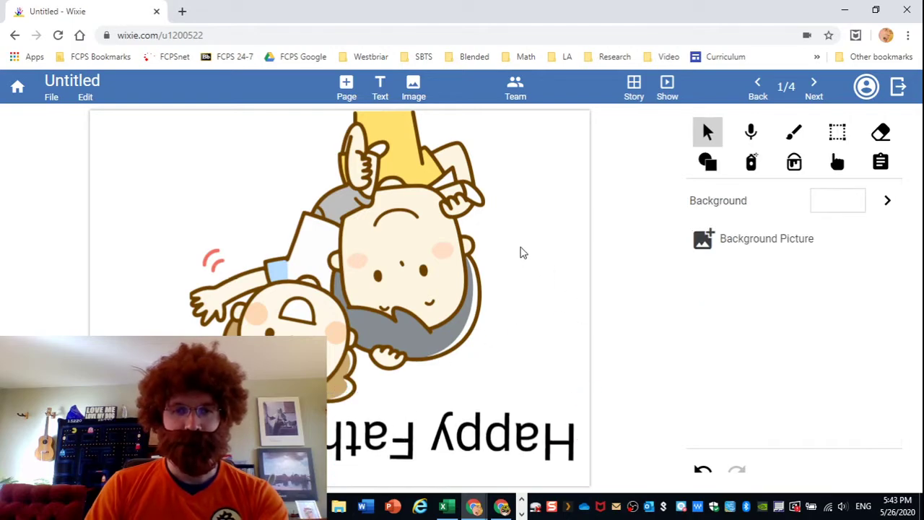
left_click(816, 92)
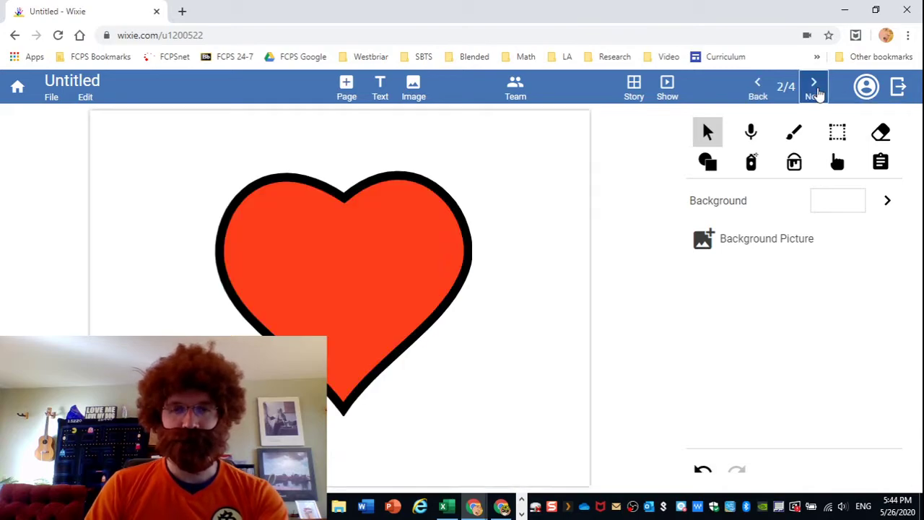
Flip the heart vertically instead of rotating it, then open page 3 from the story view.
left_click(350, 187)
left_click_drag(343, 152, 347, 191)
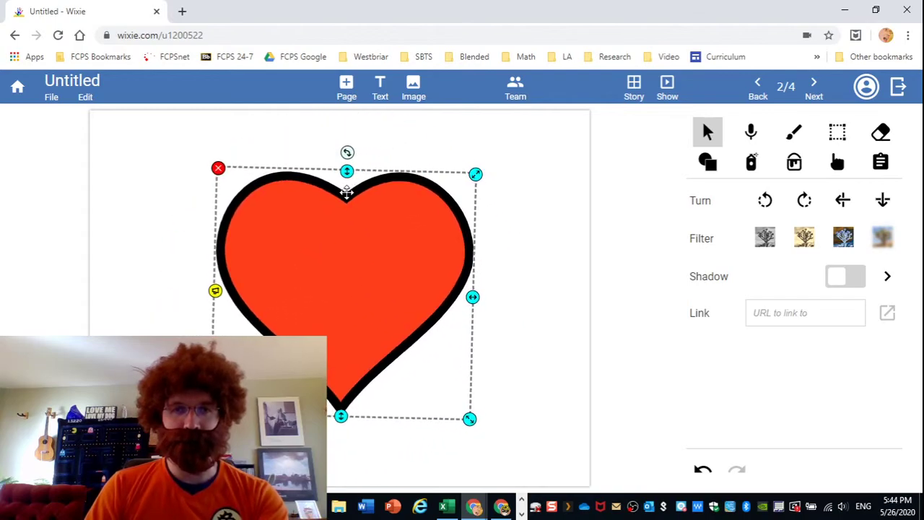
left_click(702, 473)
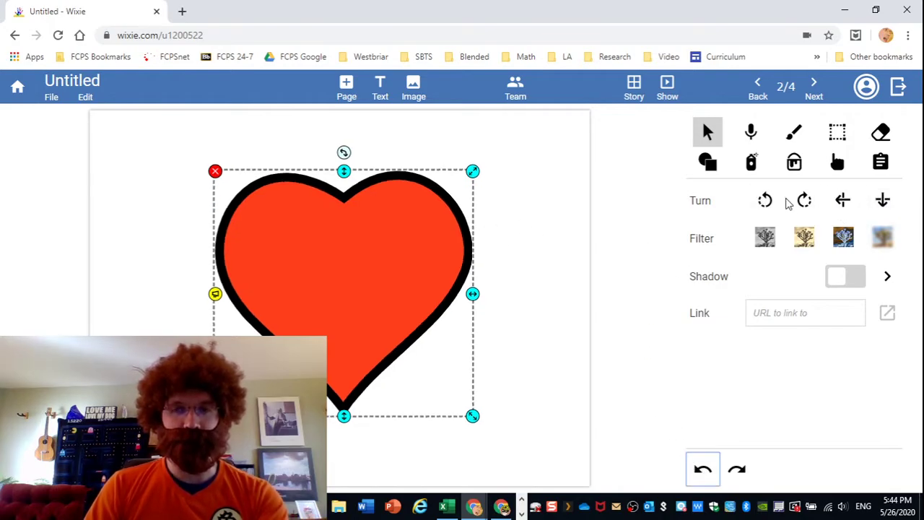
left_click(883, 202)
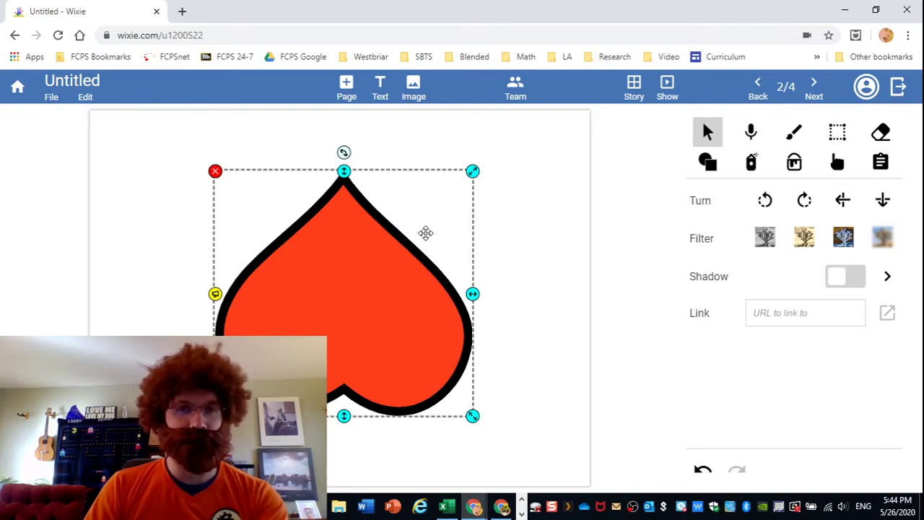
left_click(546, 247)
left_click(634, 88)
double_click(366, 157)
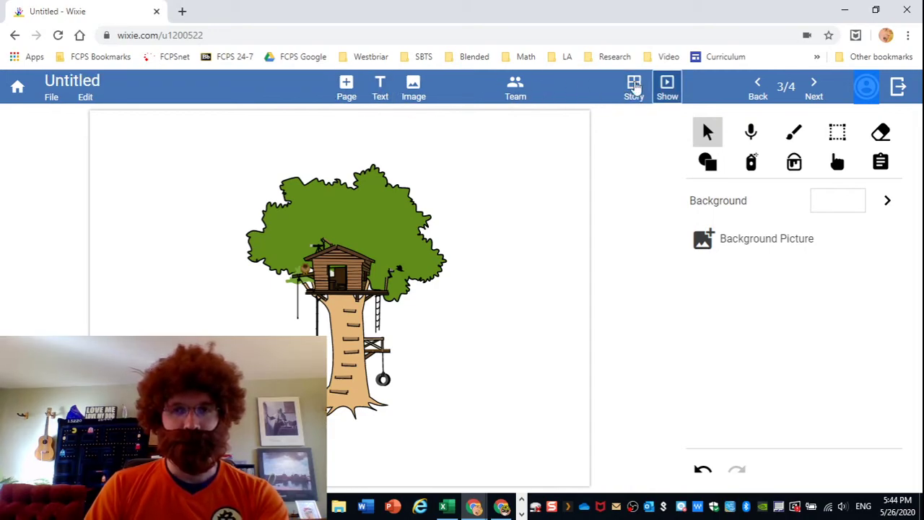
Rename the project from Untitled to "Father's Day Card".
left_click(127, 84)
double_click(127, 84)
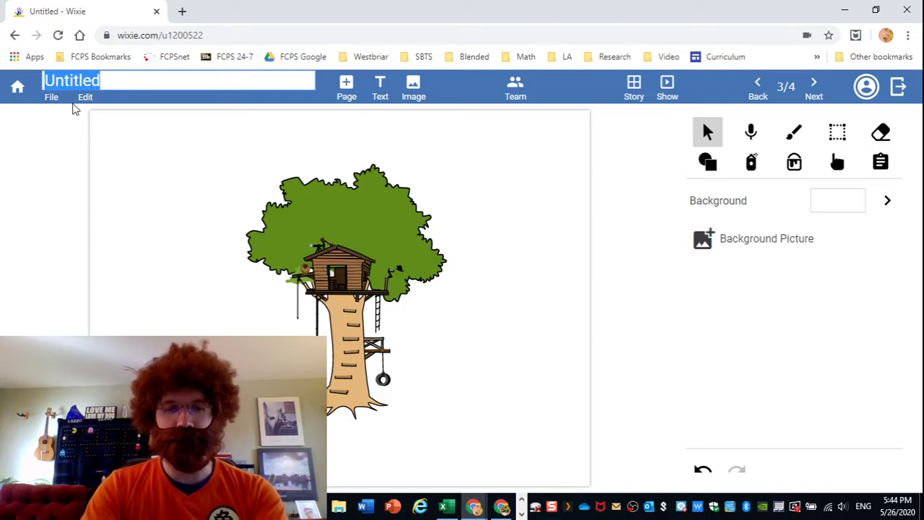
type("Father")
type("s D")
key("BackSpace")
key("BackSpace")
key("BackSpace")
key("BackSpace")
key("BackSpace")
type("'s Day Card")
key("Return")
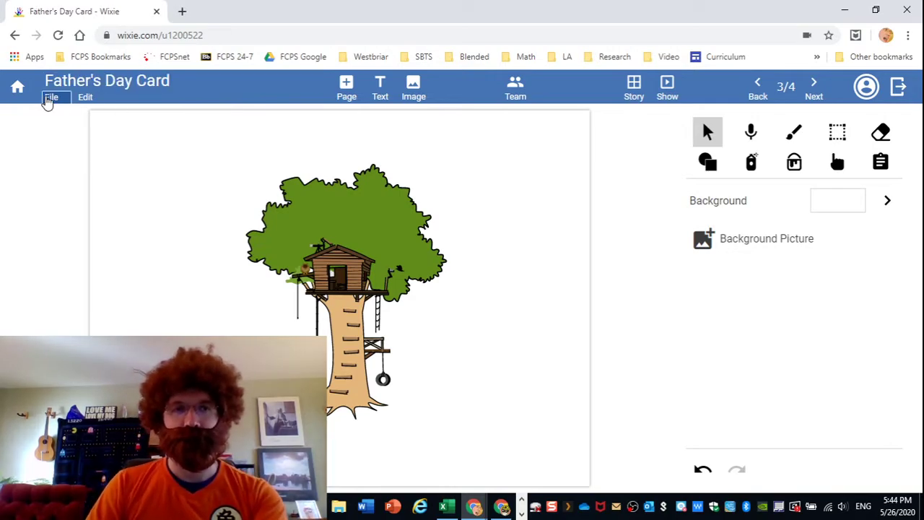
Print the card as Postcards with Print Border turned off.
left_click(49, 98)
left_click(105, 248)
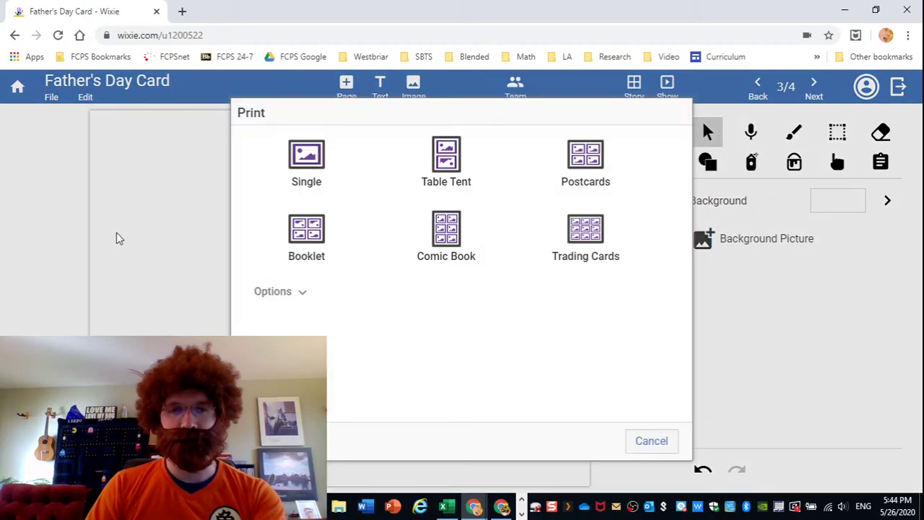
left_click(289, 292)
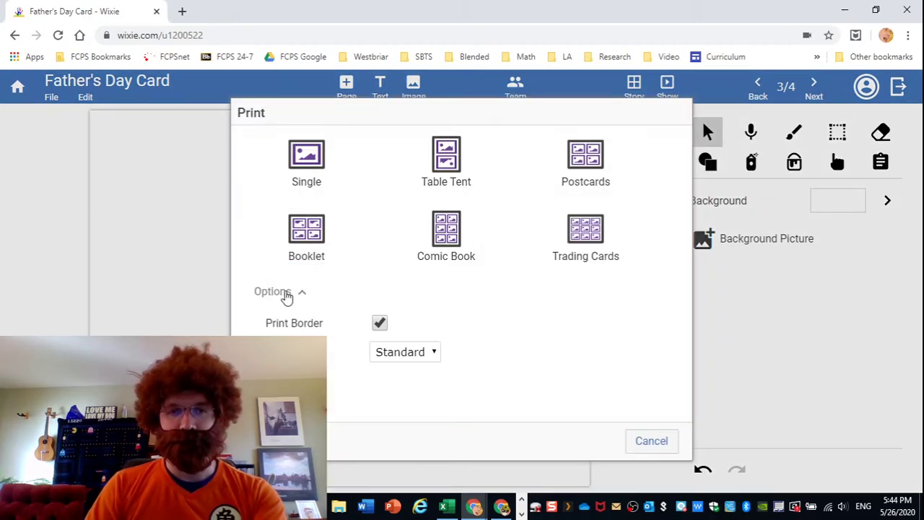
left_click(380, 324)
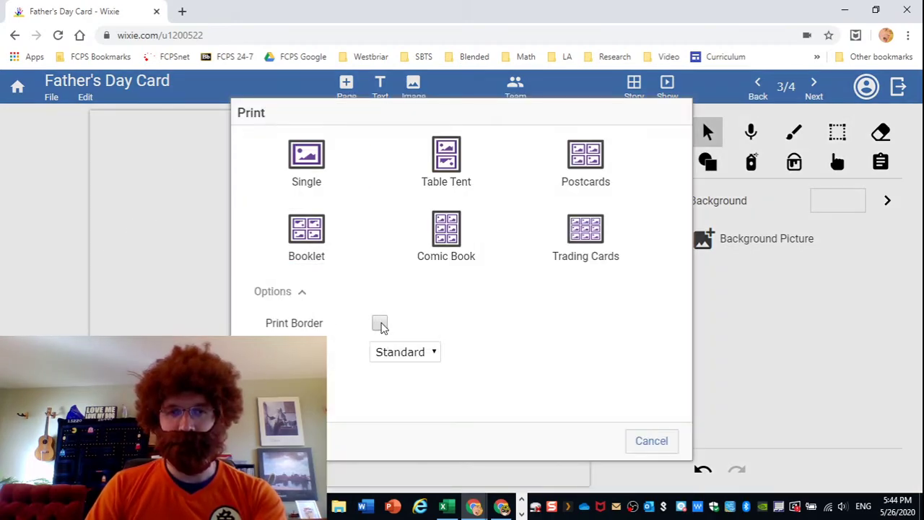
left_click(591, 164)
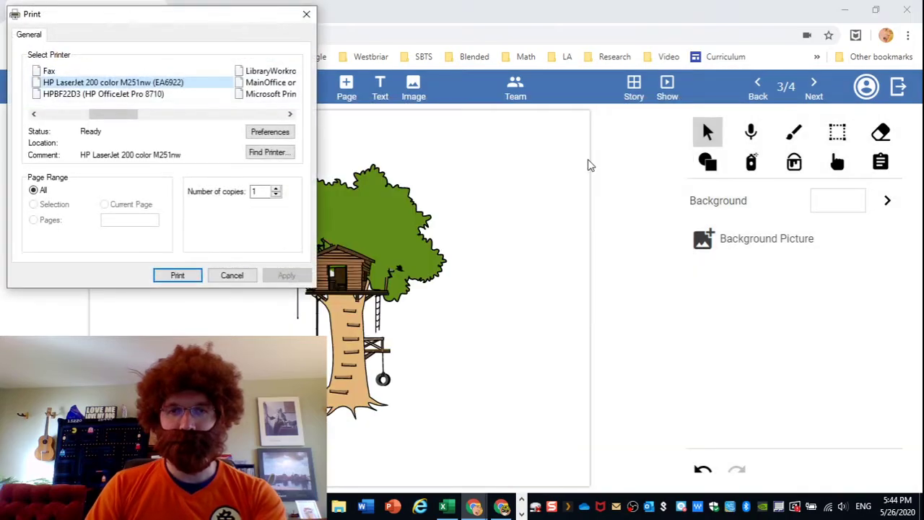
Confirm printing of the Father's Day Card postcards in the system Print dialog.
left_click(179, 276)
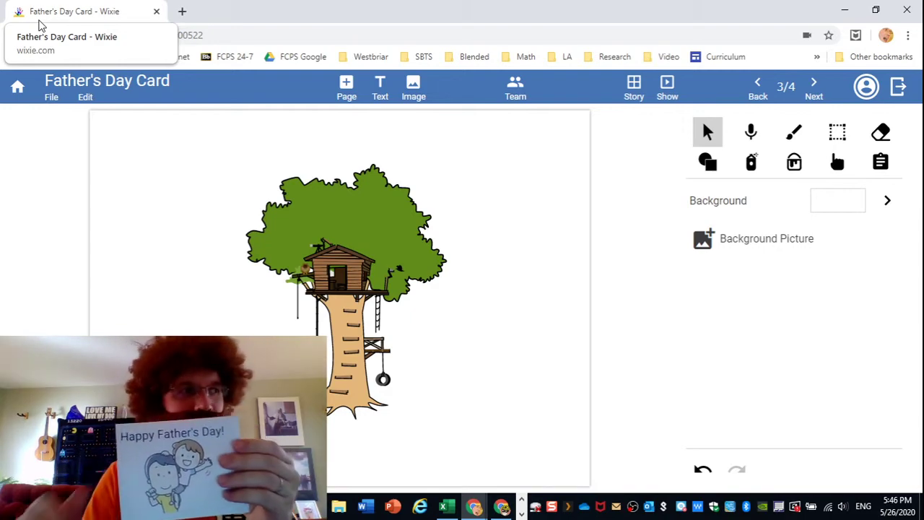
Shift the treehouse picture slightly right, undo its enlargement, and return to the project list.
left_click_drag(333, 346, 349, 313)
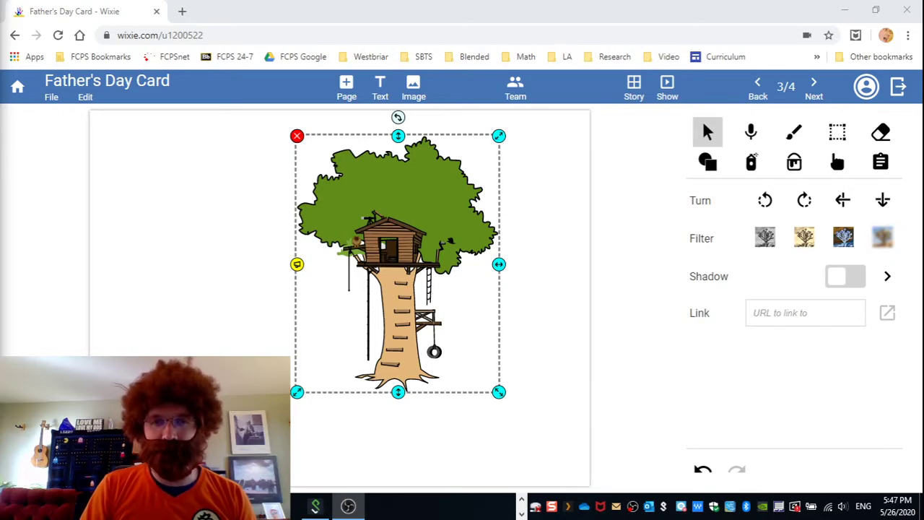
left_click(702, 469)
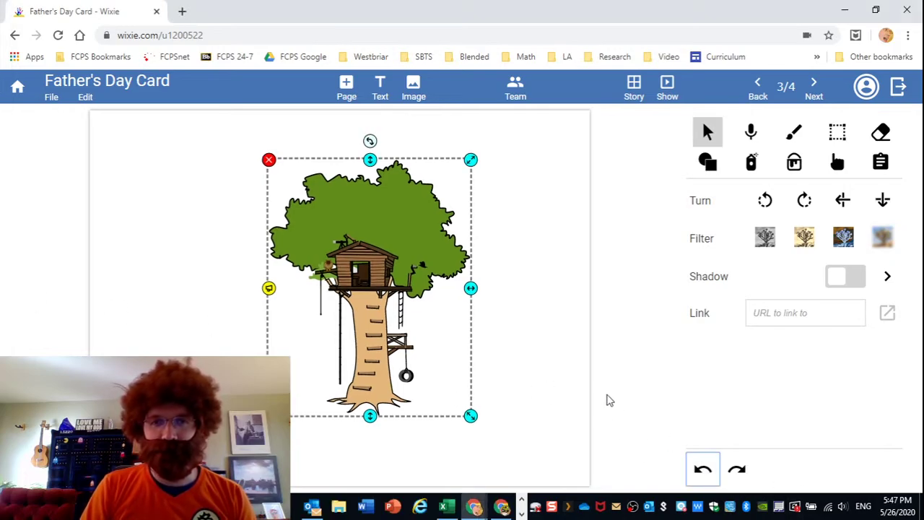
left_click(533, 350)
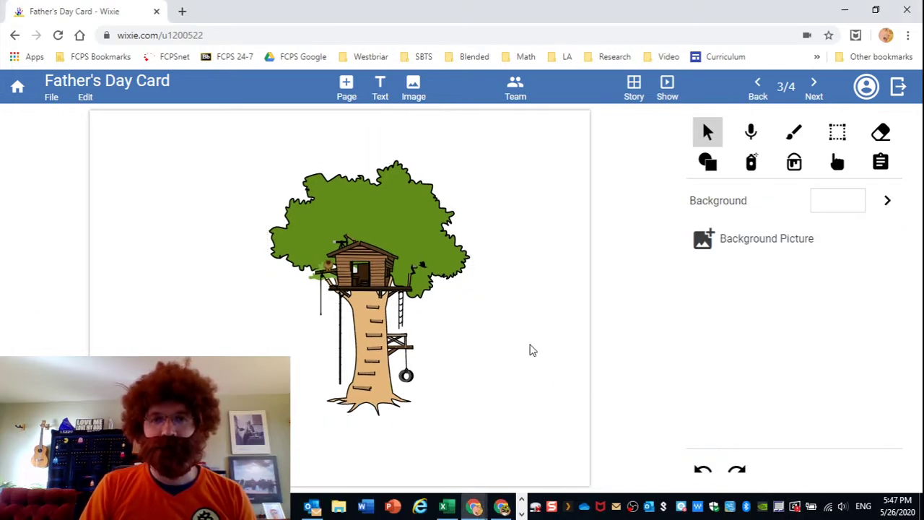
left_click(17, 85)
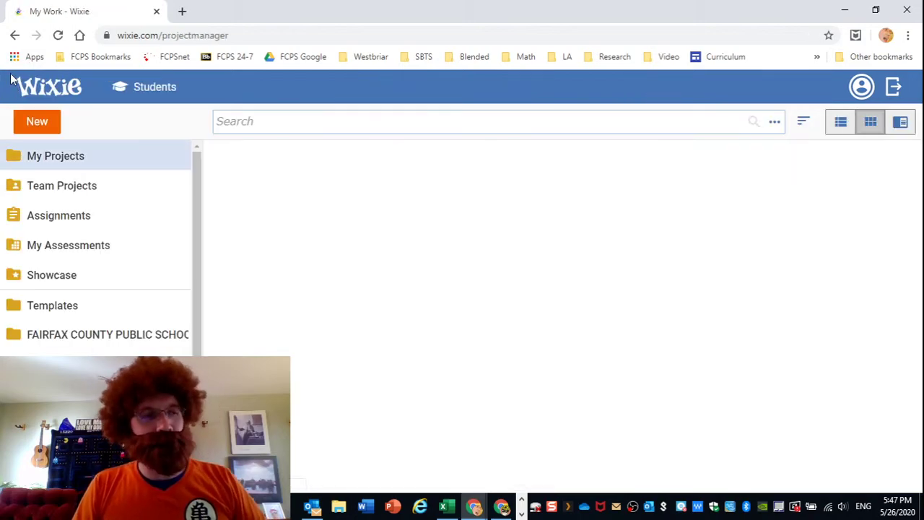
Create a blank landscape project and replace 'Untitled' with the title 'Animation'.
left_click(45, 127)
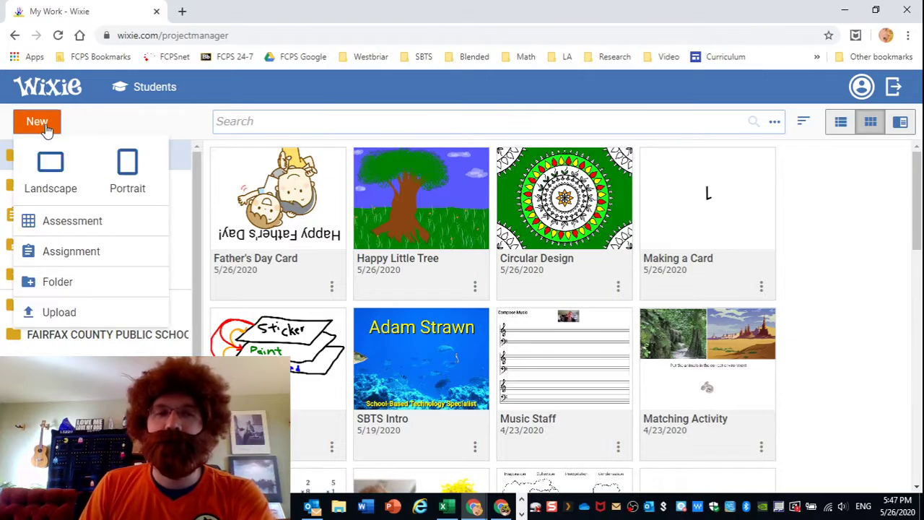
left_click(57, 168)
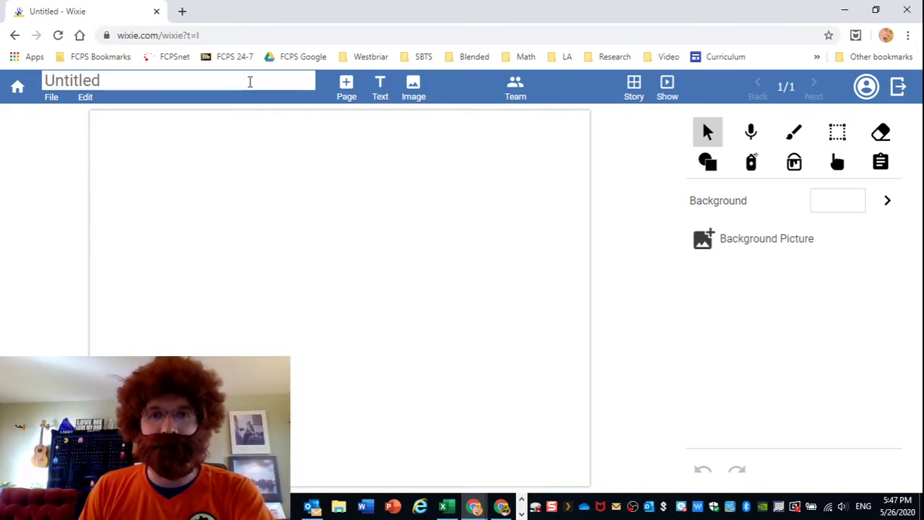
left_click(145, 77)
left_click_drag(145, 77, 40, 65)
type("Animation")
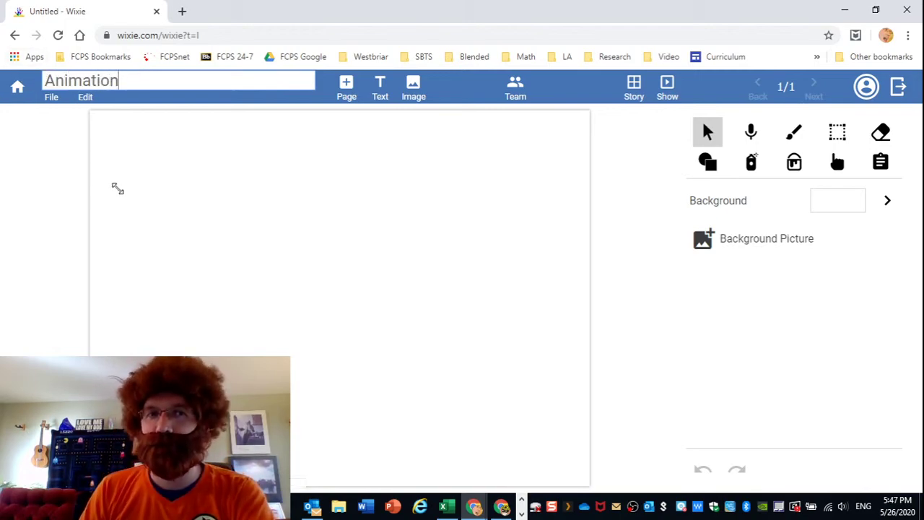
key("Return")
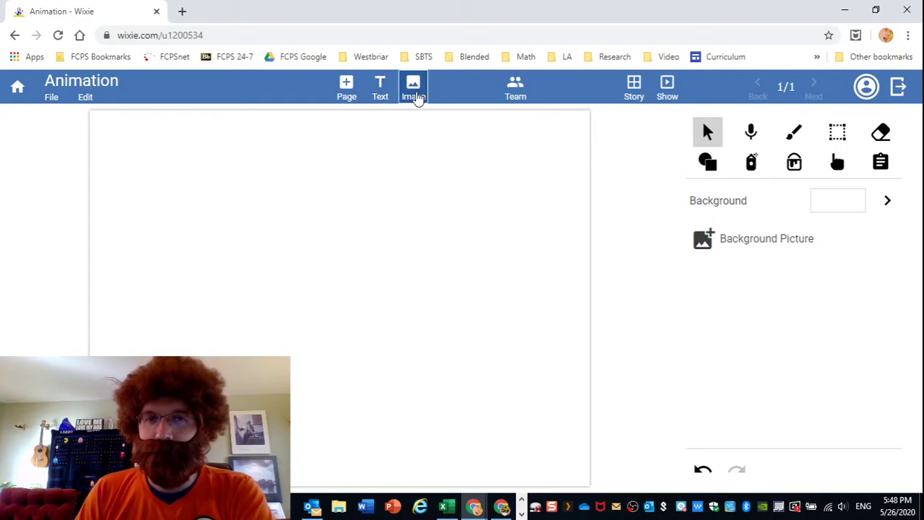
Apply the Sea Floor photo from the Landscapes backgrounds as the page background.
left_click(749, 248)
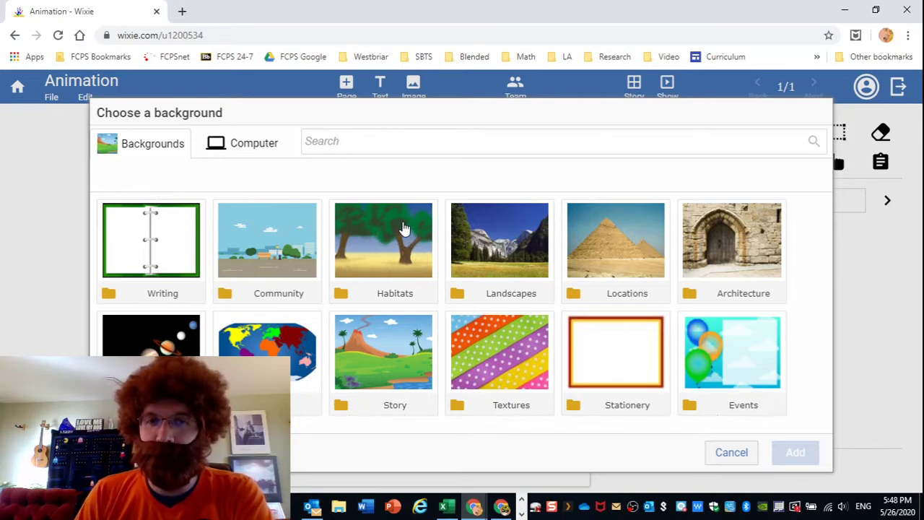
left_click(404, 229)
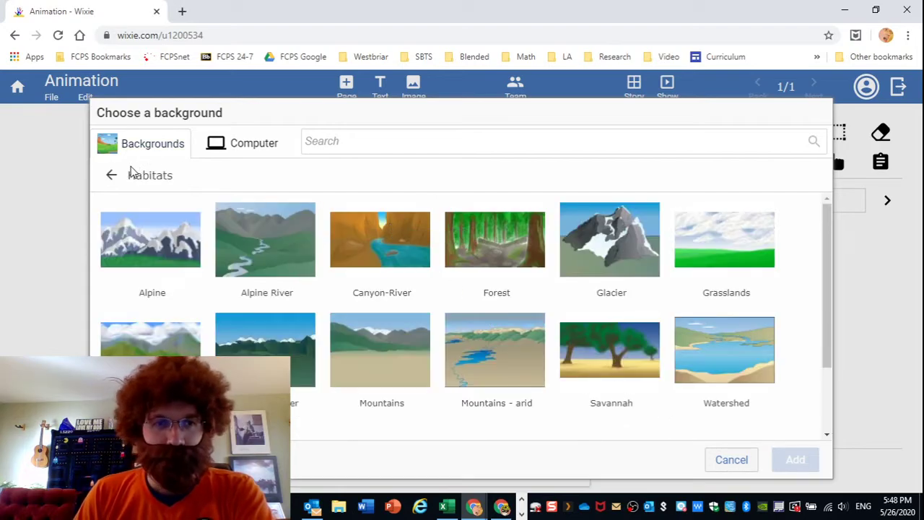
left_click(112, 177)
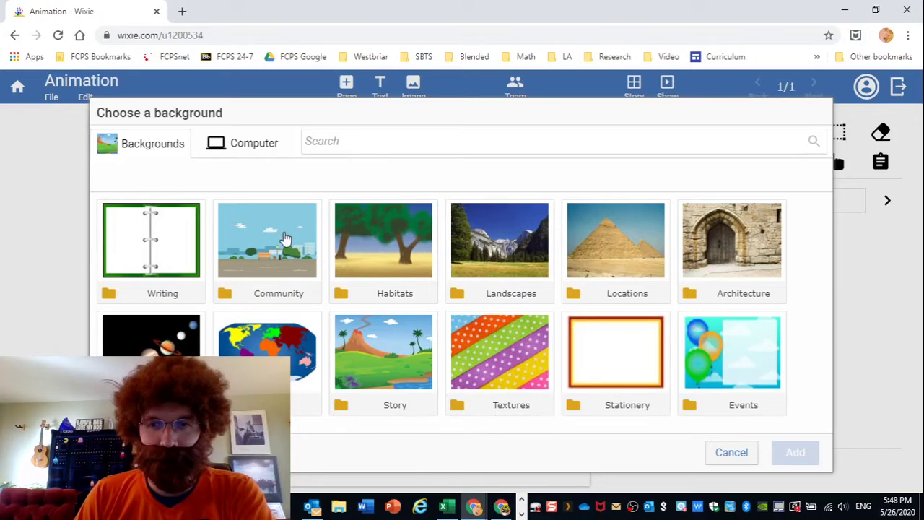
left_click(510, 251)
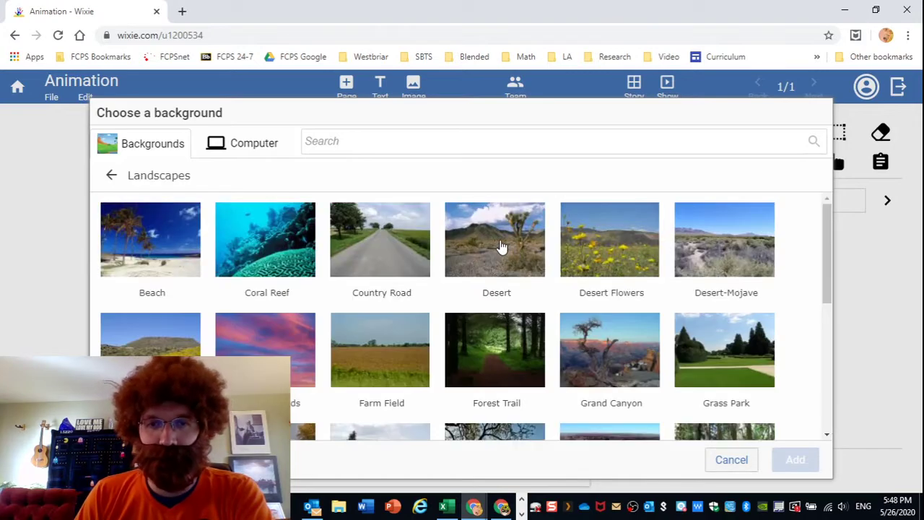
scroll(419, 238, "down", 1)
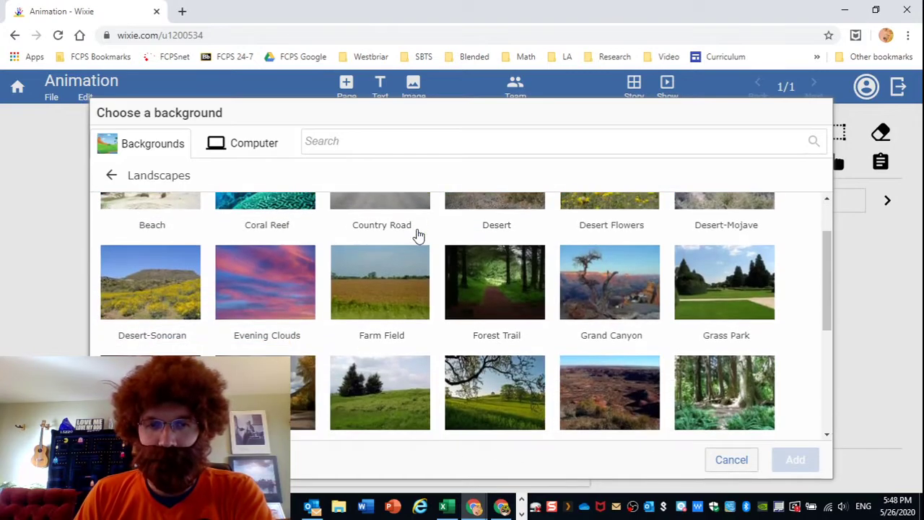
scroll(419, 235, "down", 3)
left_click(495, 318)
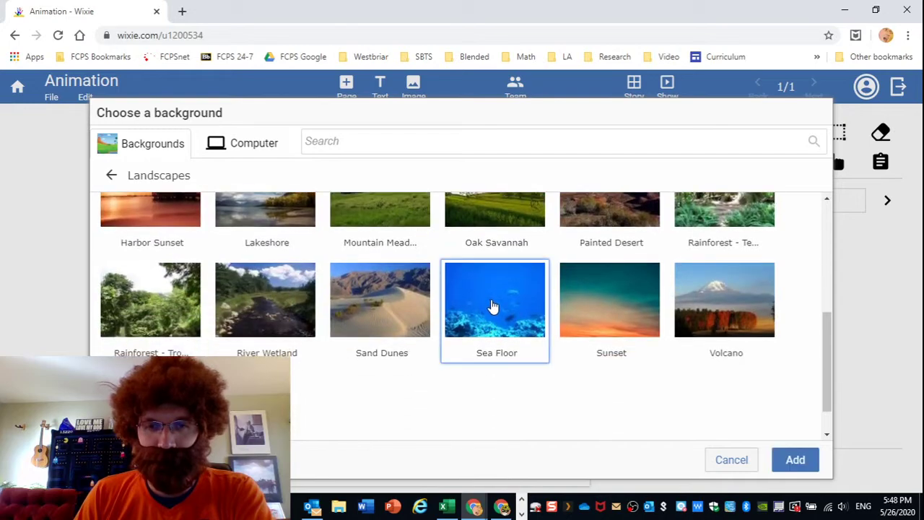
left_click(796, 454)
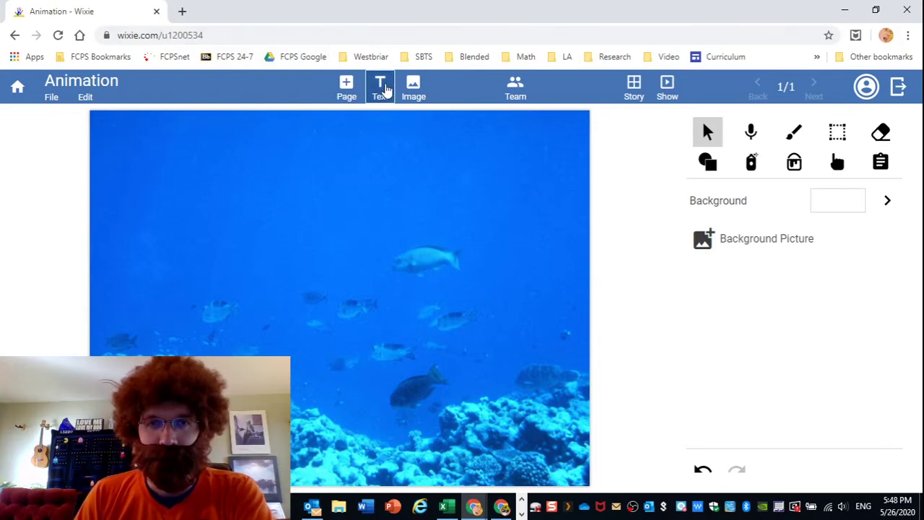
Search the picture library for 'fish' and add the cartoon pufferfish to the page.
left_click(414, 88)
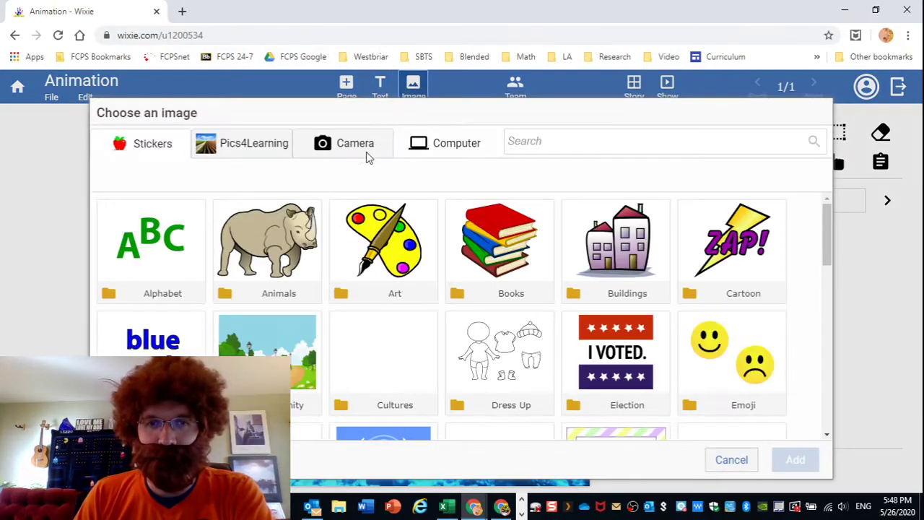
left_click(507, 141)
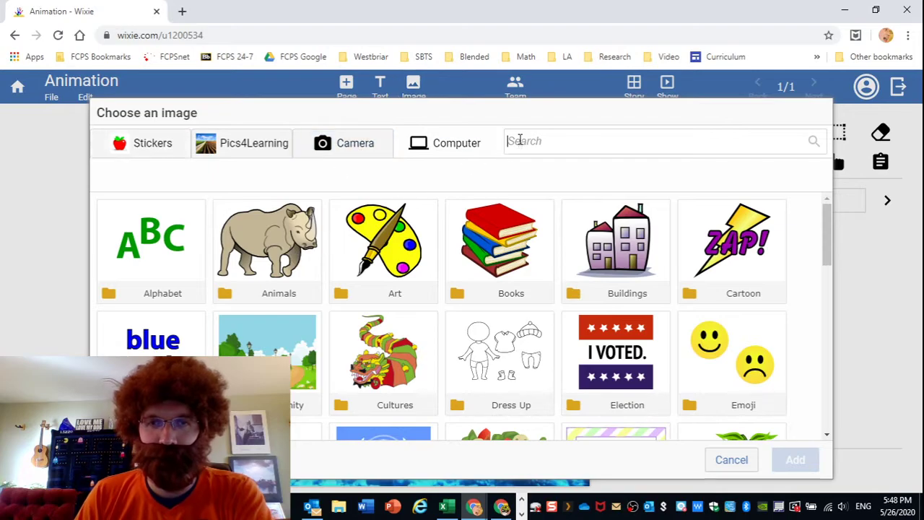
type("fish")
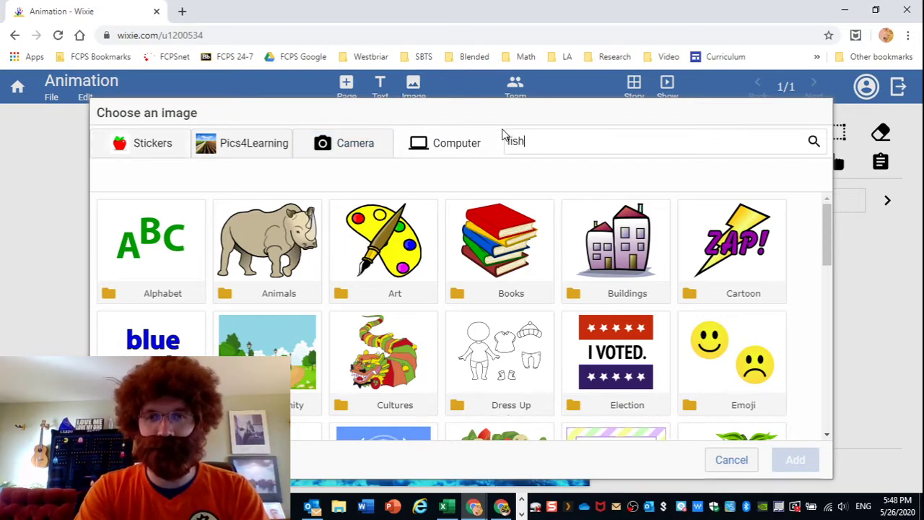
key("Return")
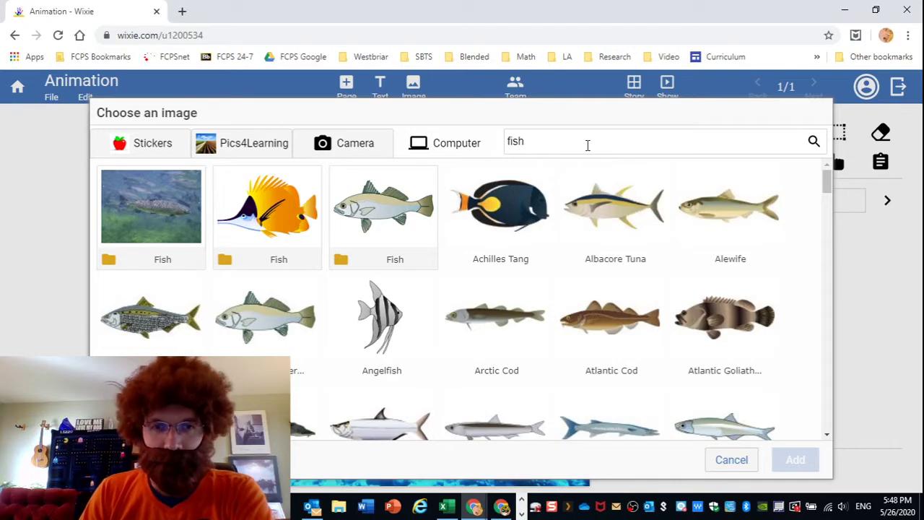
scroll(605, 265, "down", 1)
scroll(604, 266, "down", 2)
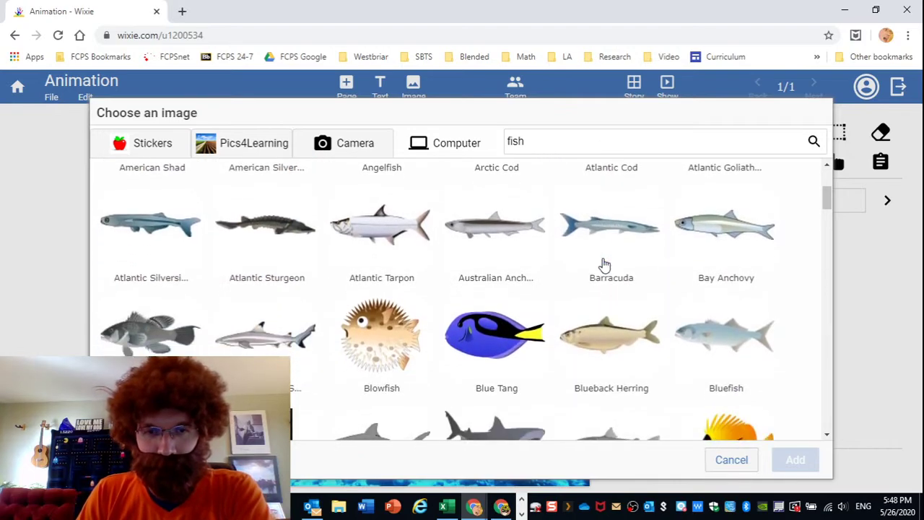
scroll(604, 266, "down", 1)
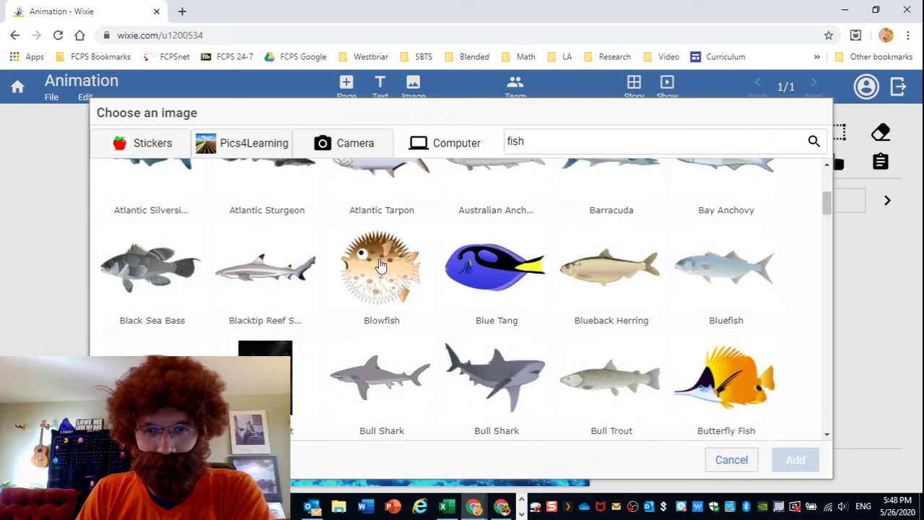
scroll(505, 224, "down", 2)
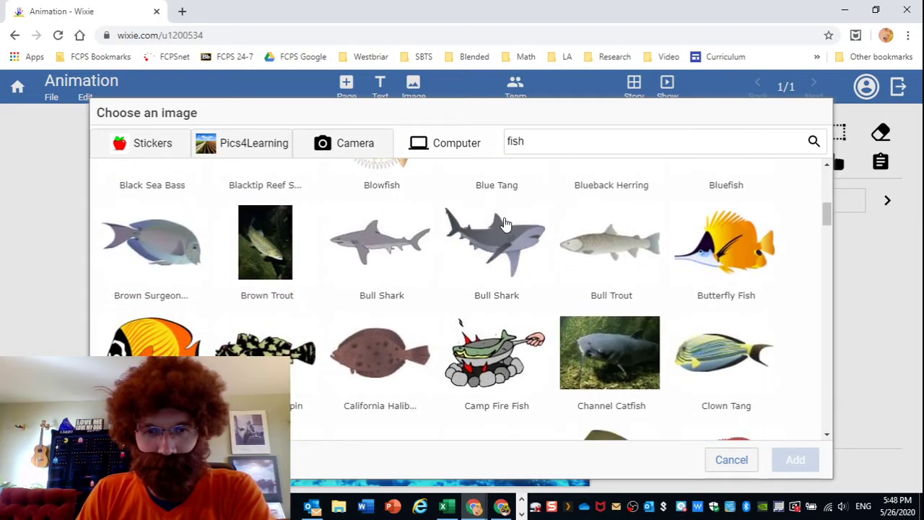
scroll(505, 224, "down", 2)
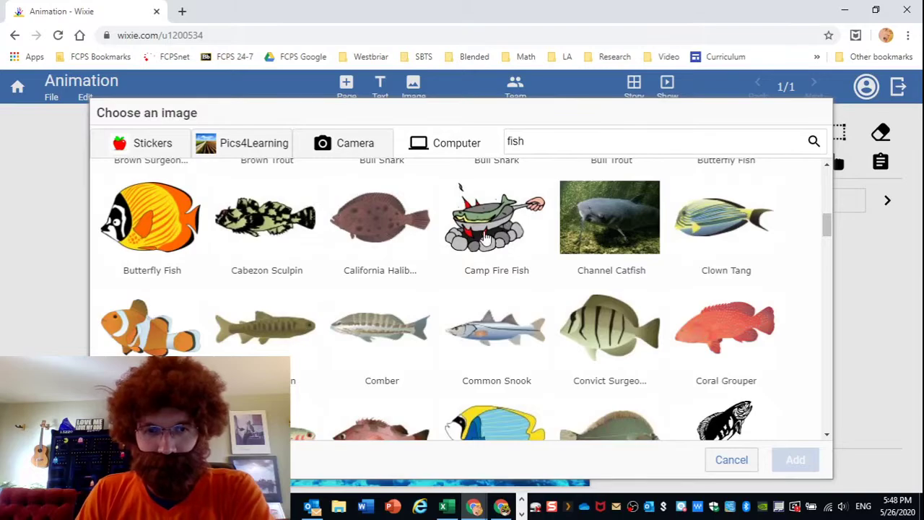
scroll(390, 285, "down", 1)
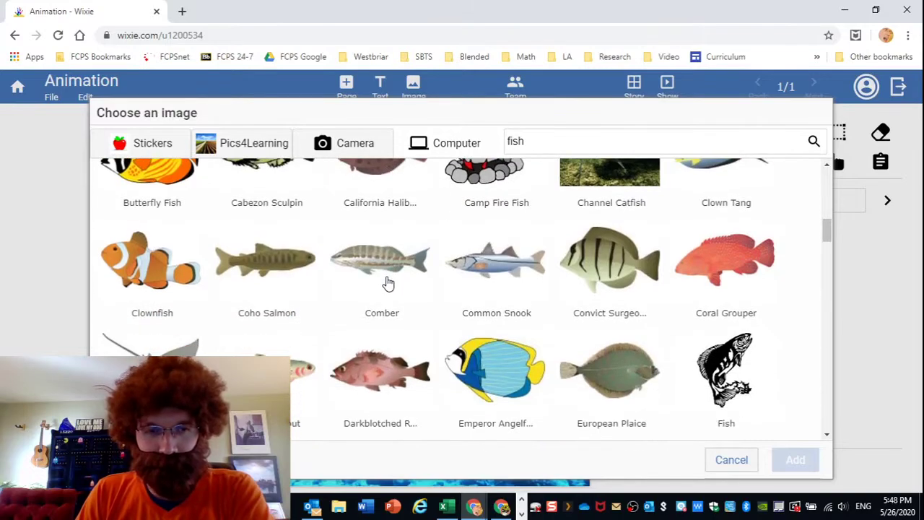
scroll(388, 280, "down", 3)
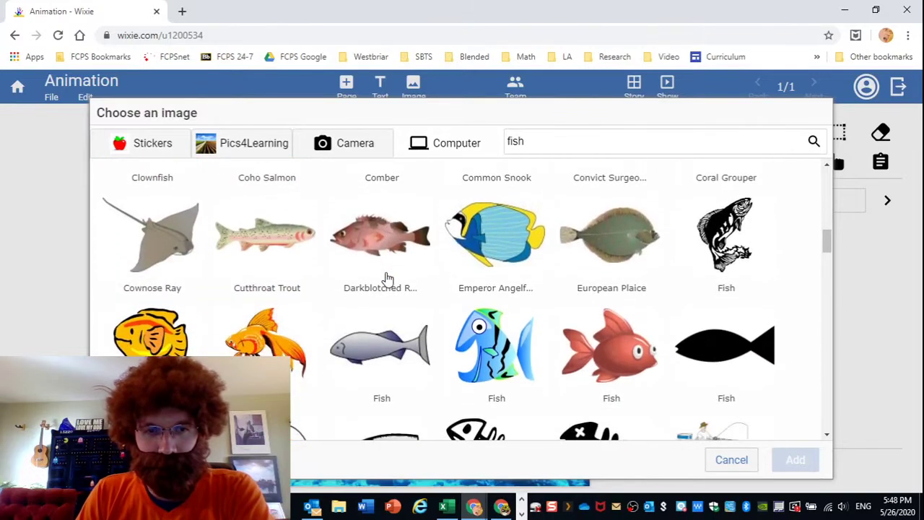
scroll(388, 279, "down", 4)
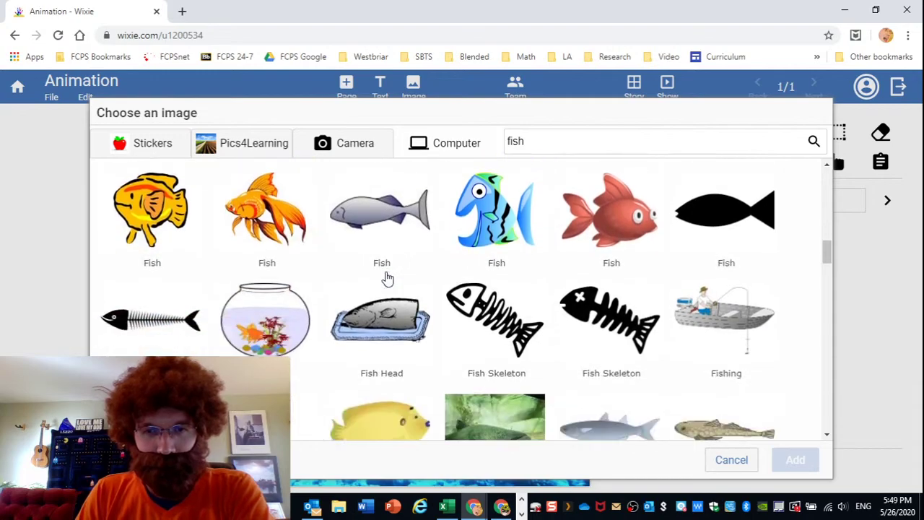
scroll(387, 277, "down", 3)
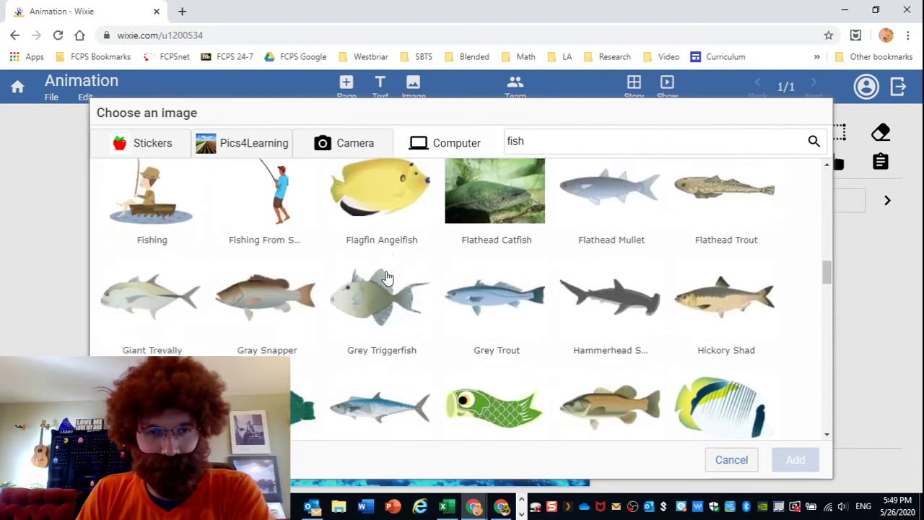
scroll(386, 276, "down", 1)
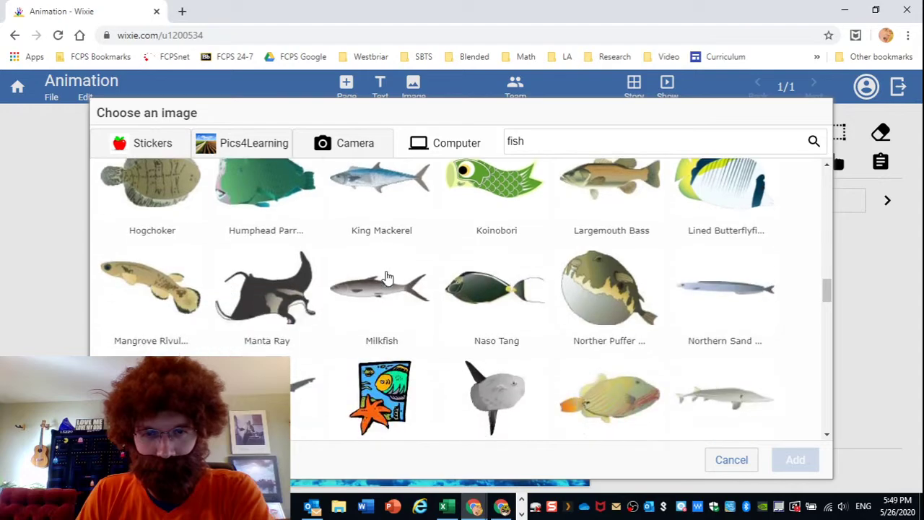
scroll(386, 276, "down", 1)
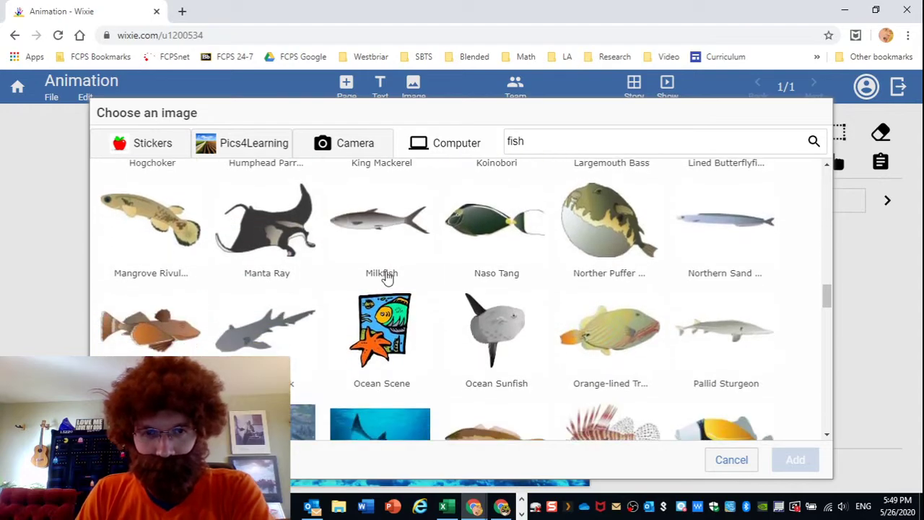
scroll(386, 276, "down", 1)
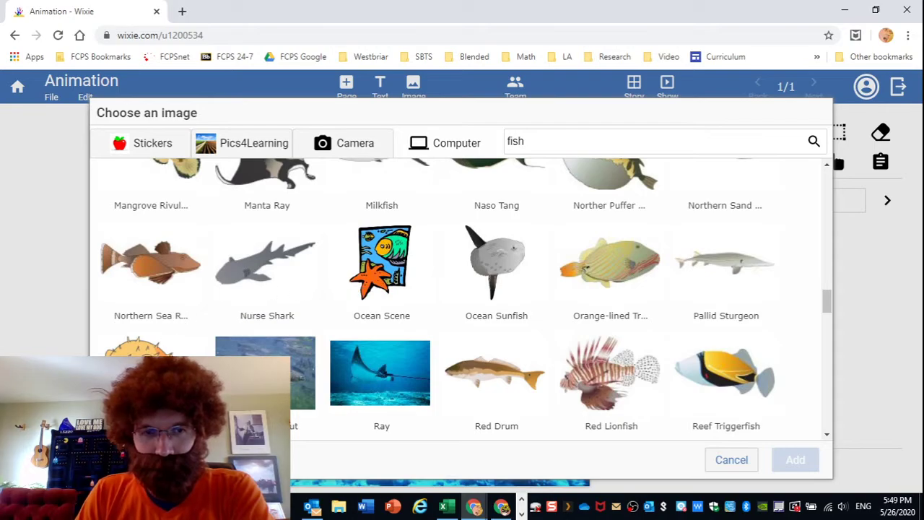
left_click(150, 347)
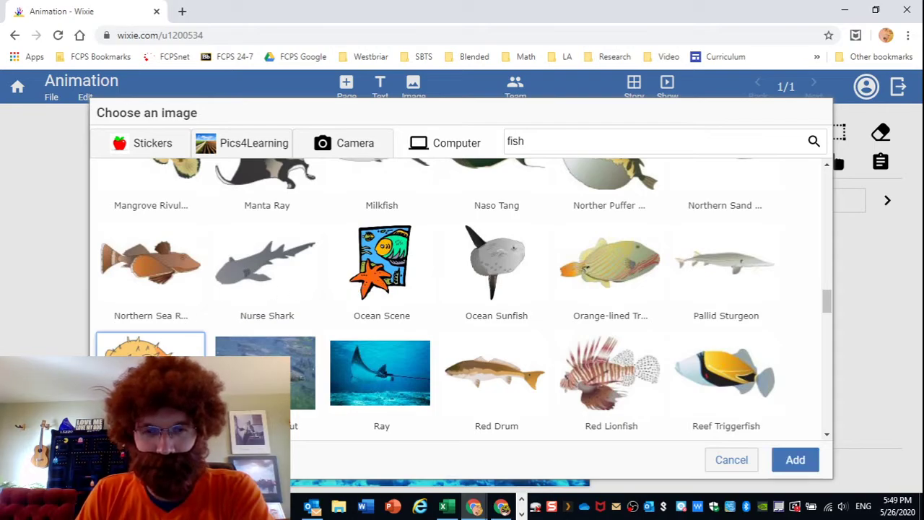
left_click(797, 459)
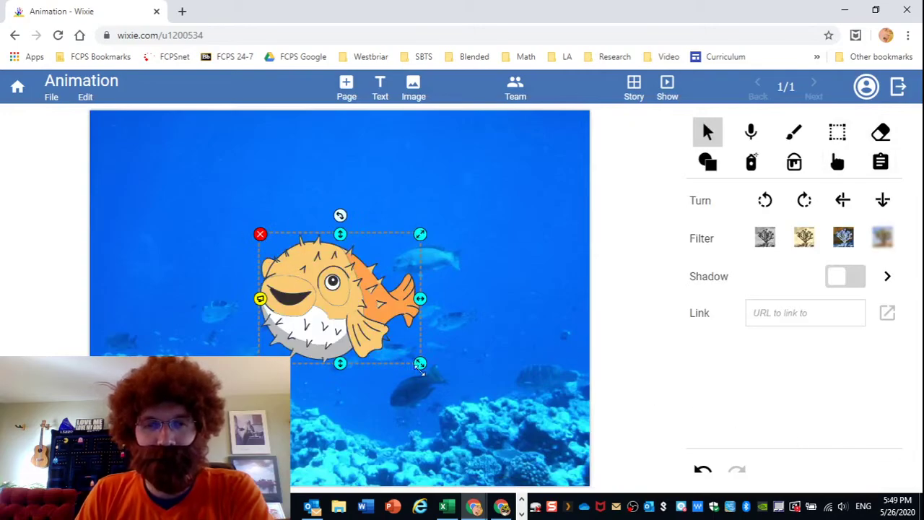
Shrink the pufferfish, flip it to face right, and move it to the left edge.
left_click_drag(420, 363, 300, 298)
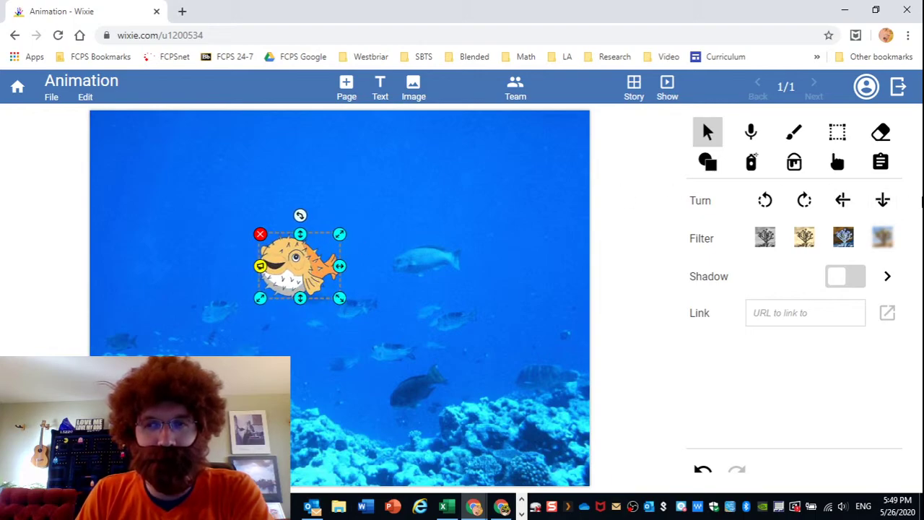
left_click(840, 205)
left_click(843, 205)
left_click(843, 205)
left_click(843, 205)
left_click(842, 205)
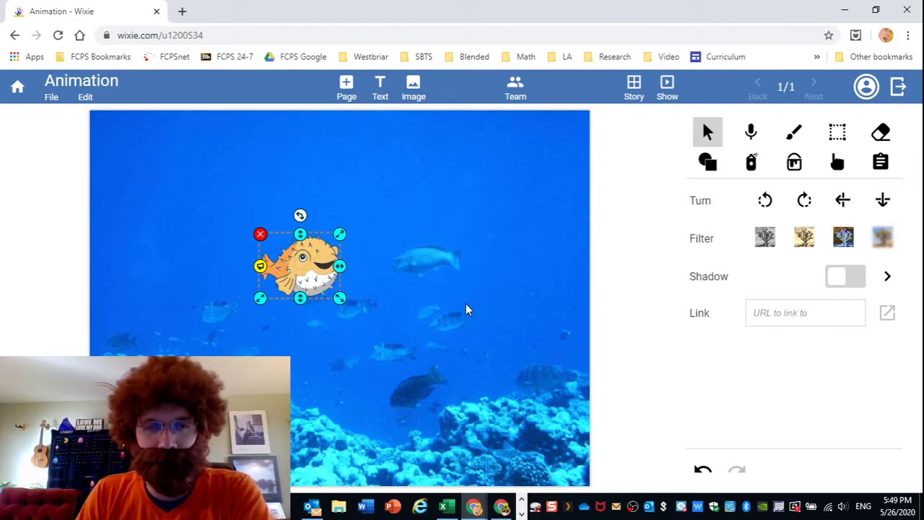
left_click_drag(339, 297, 129, 267)
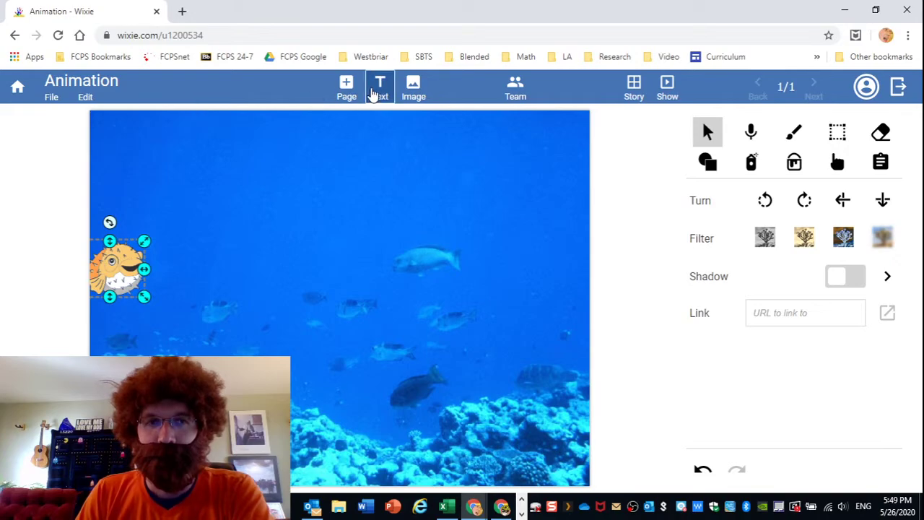
Duplicate the first page and nudge the pufferfish slightly right on page 2.
left_click(633, 100)
right_click(102, 155)
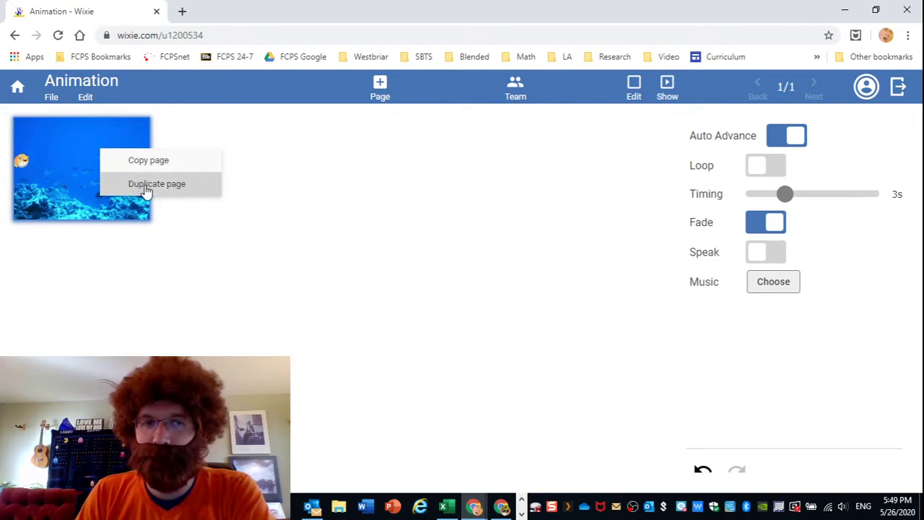
left_click(143, 149)
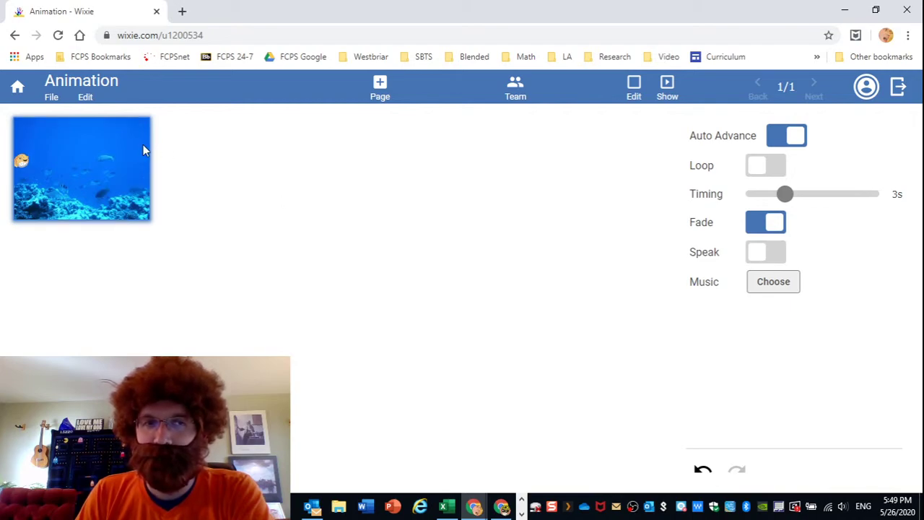
left_click(83, 98)
left_click(252, 208)
right_click(93, 172)
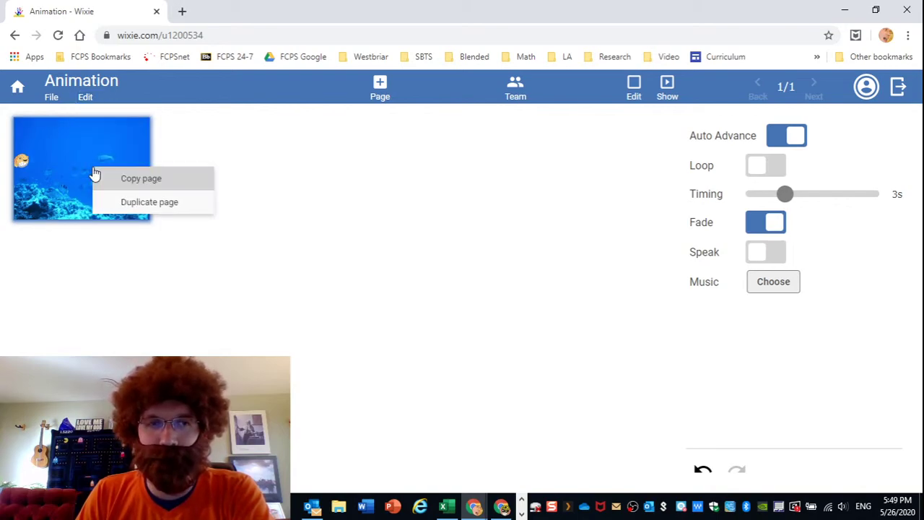
left_click(141, 202)
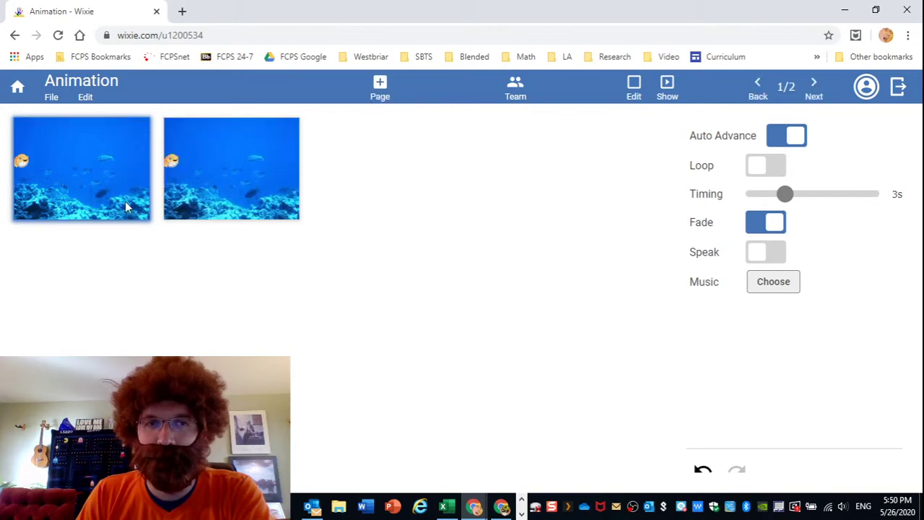
left_click(223, 175)
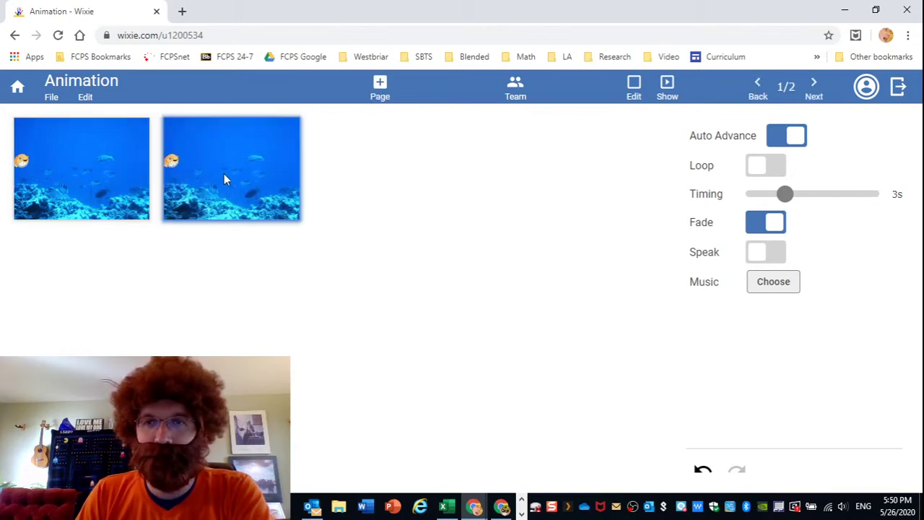
double_click(224, 176)
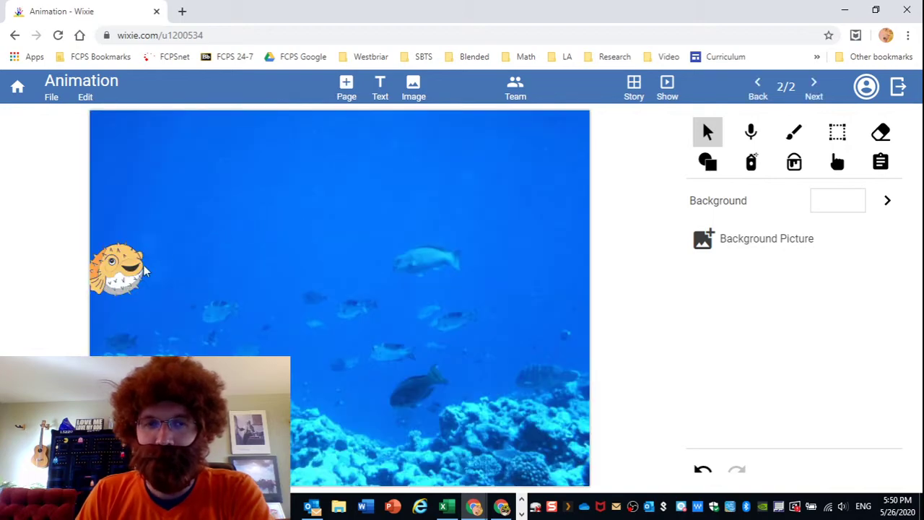
mouse_move(144, 271)
left_mouse_down()
mouse_move(132, 266)
mouse_move(148, 261)
left_mouse_up()
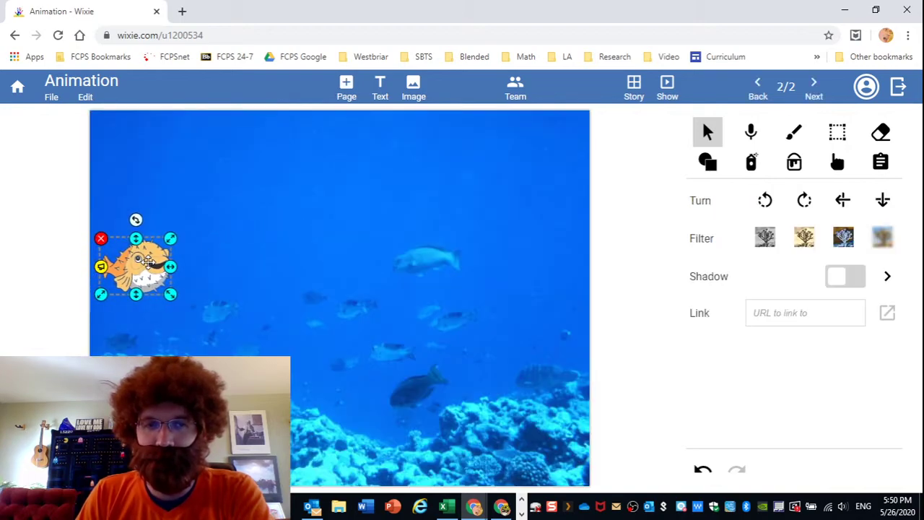
left_click(617, 86)
Create pages 3 and 4 as copies, moving the pufferfish further right on each.
right_click(233, 168)
left_click(281, 204)
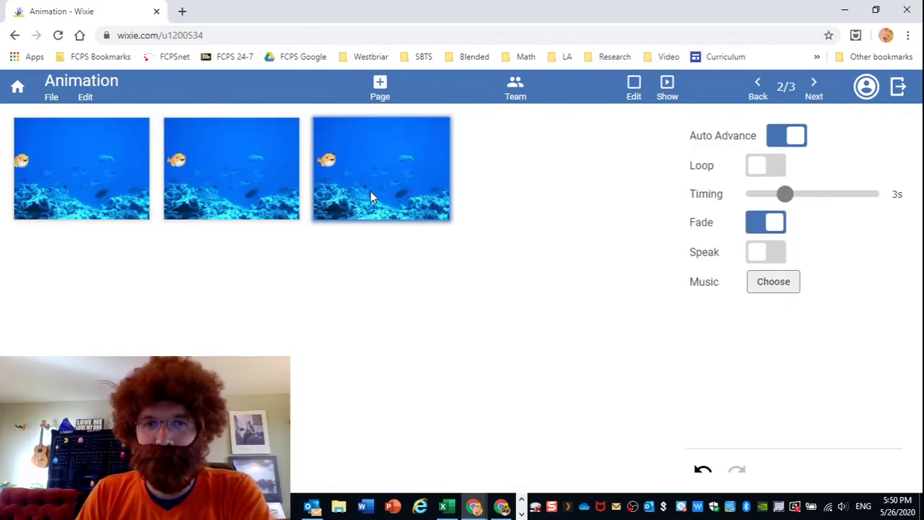
double_click(370, 192)
left_click_drag(159, 267, 195, 260)
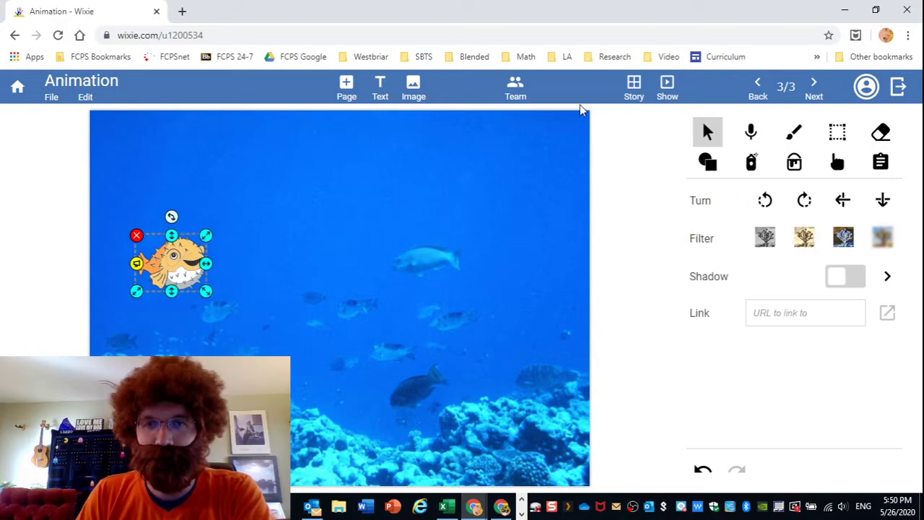
left_click(639, 92)
right_click(360, 166)
left_click(405, 199)
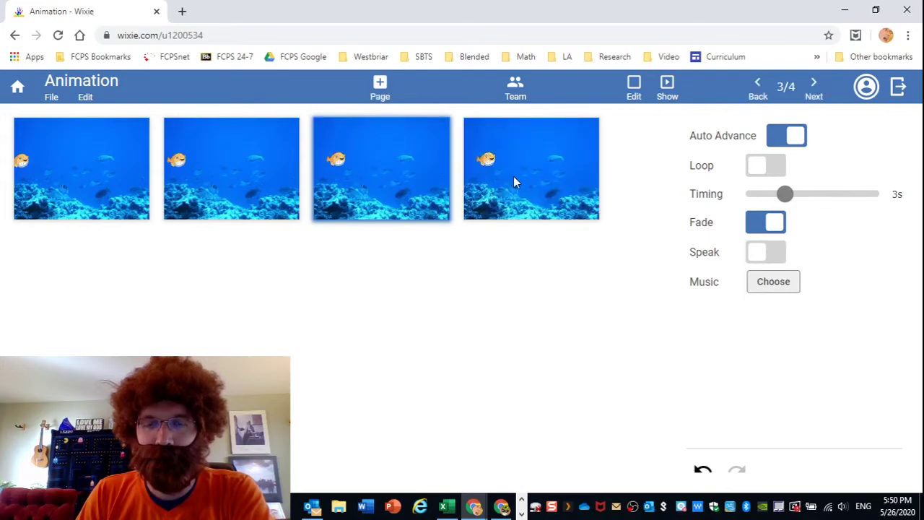
double_click(513, 177)
left_click_drag(193, 263, 231, 262)
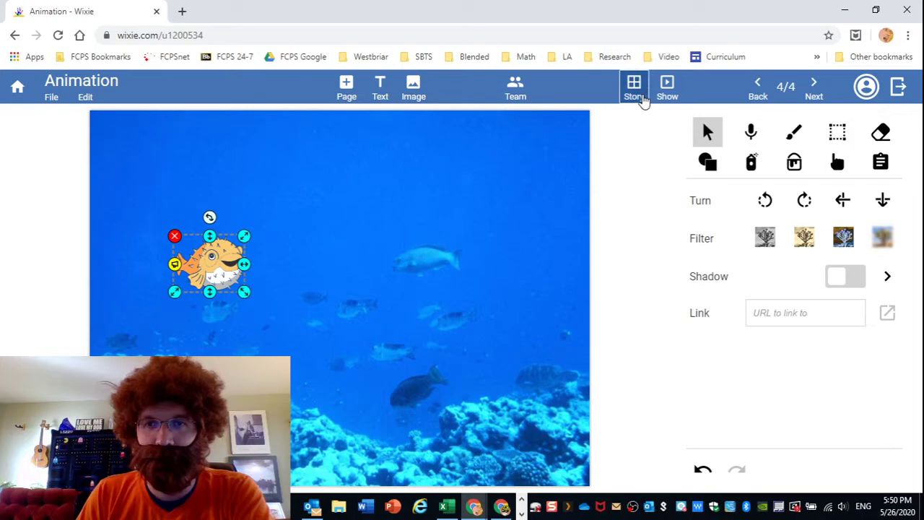
Create pages 5 and 6 as copies, shifting the pufferfish further right each time.
left_click(636, 92)
right_click(519, 152)
left_click(551, 188)
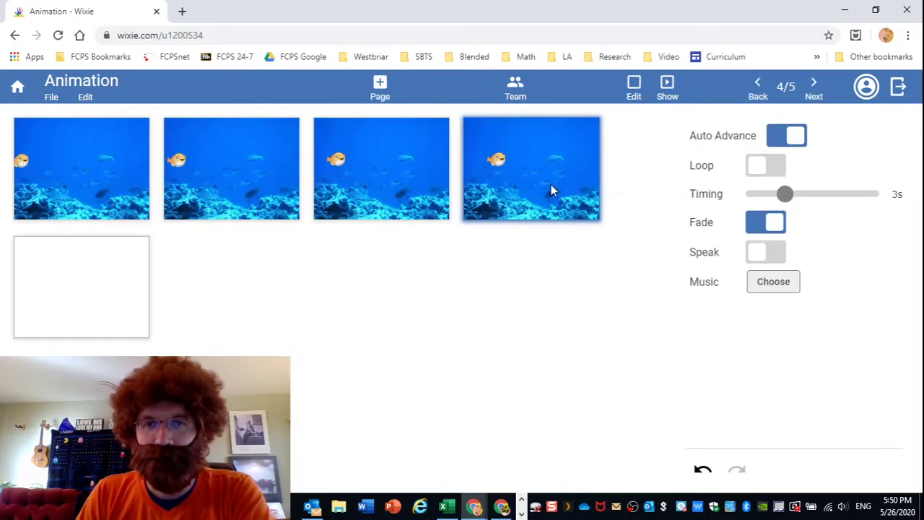
double_click(99, 266)
left_click_drag(209, 269, 253, 265)
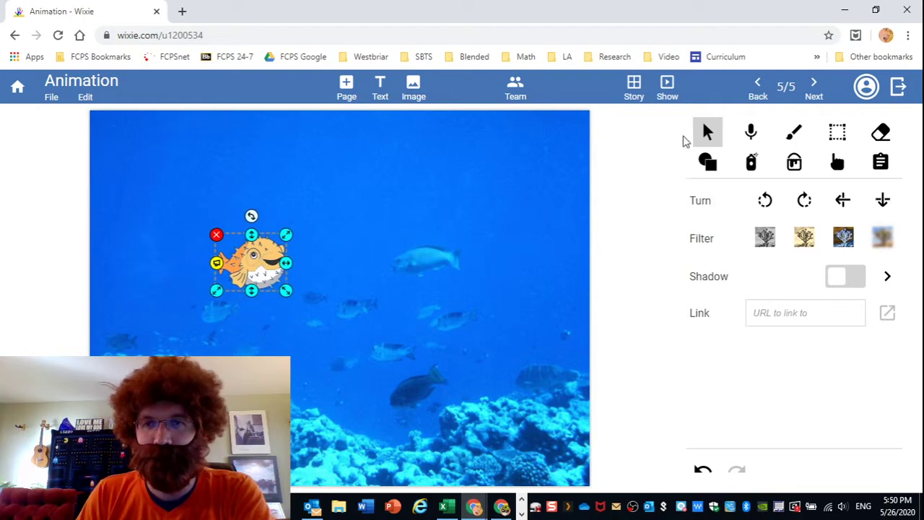
left_click(637, 91)
right_click(137, 264)
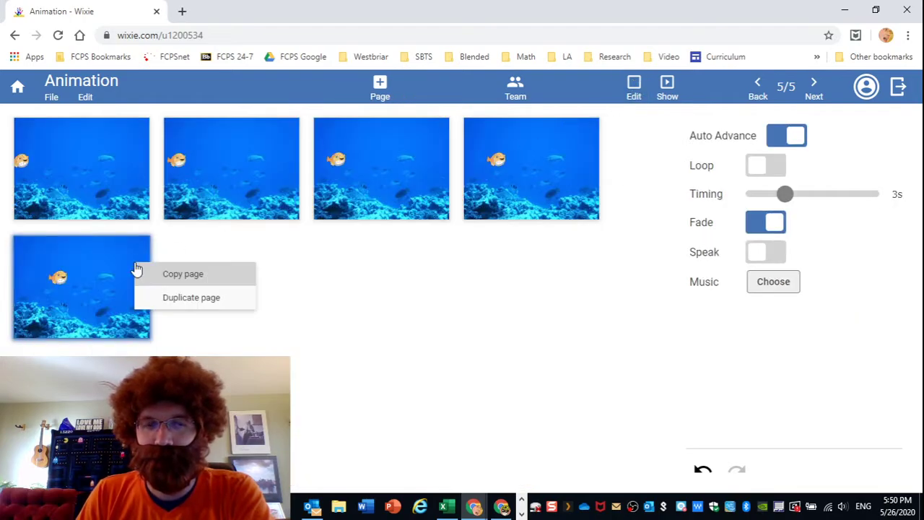
left_click(165, 295)
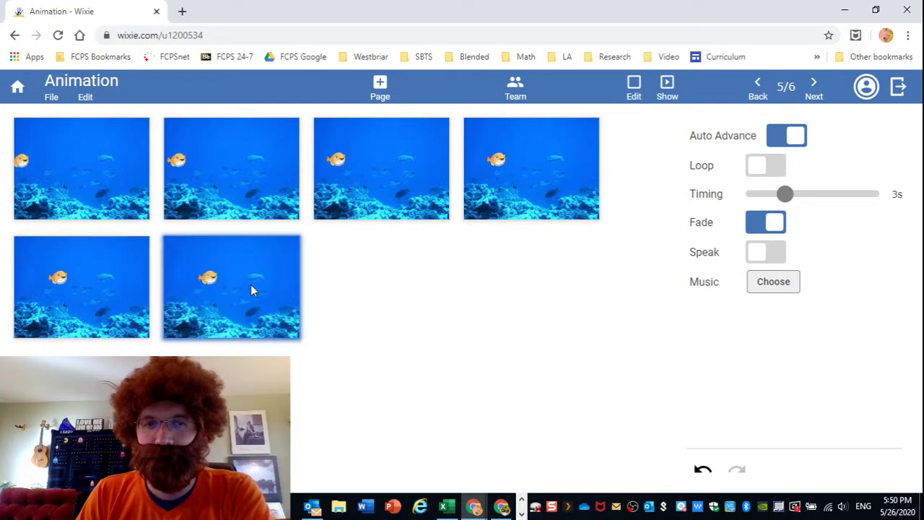
double_click(251, 284)
left_click_drag(333, 270, 342, 268)
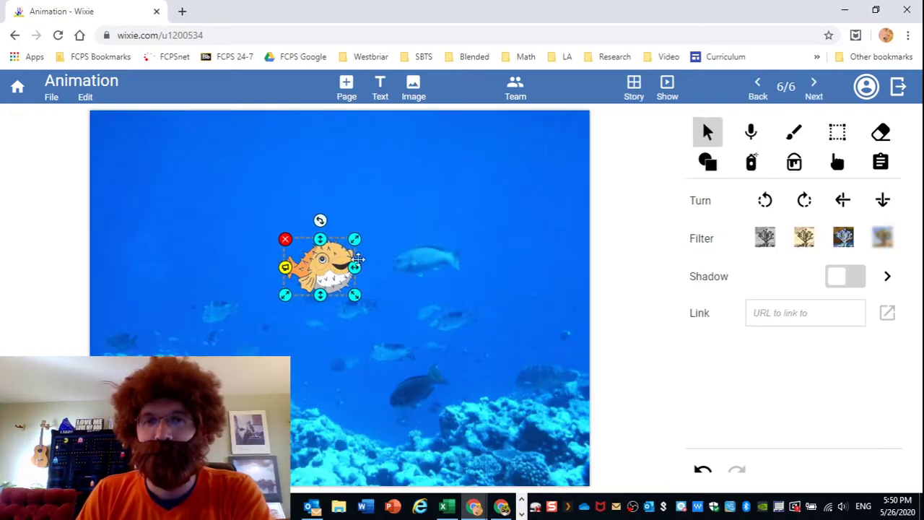
Set the slideshow timing to 0.5 s, turn Fade off, and turn Loop on.
left_click(635, 88)
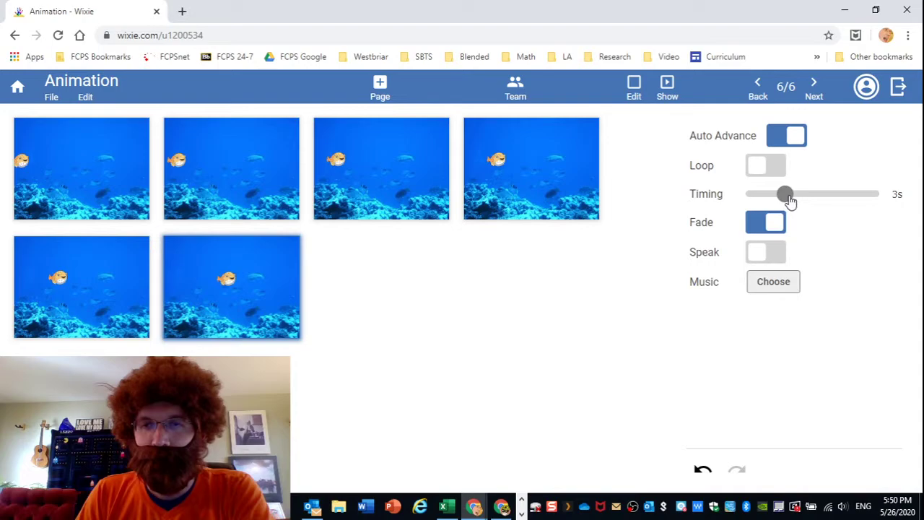
left_click_drag(789, 201, 739, 201)
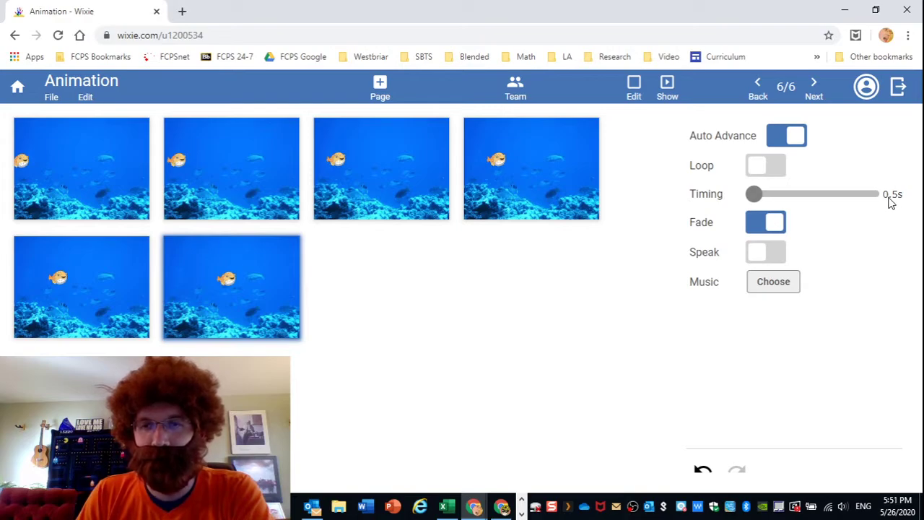
left_click(770, 229)
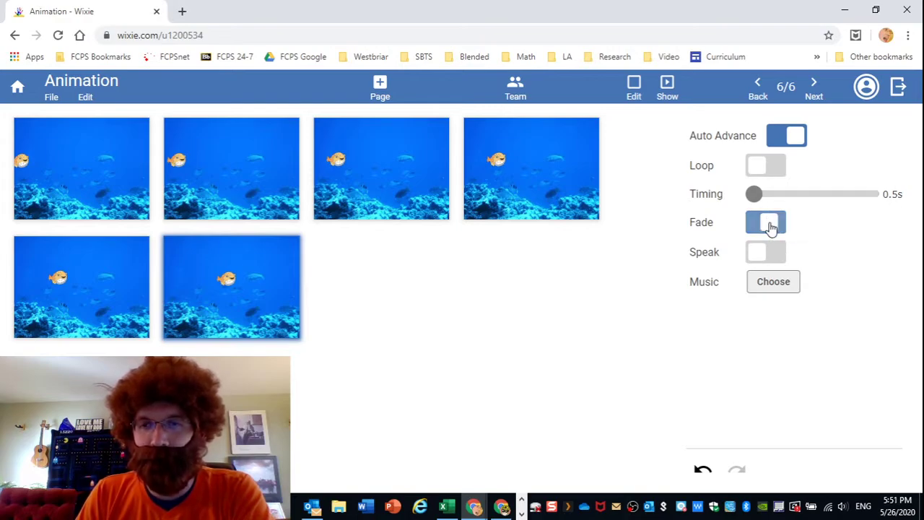
left_click(769, 171)
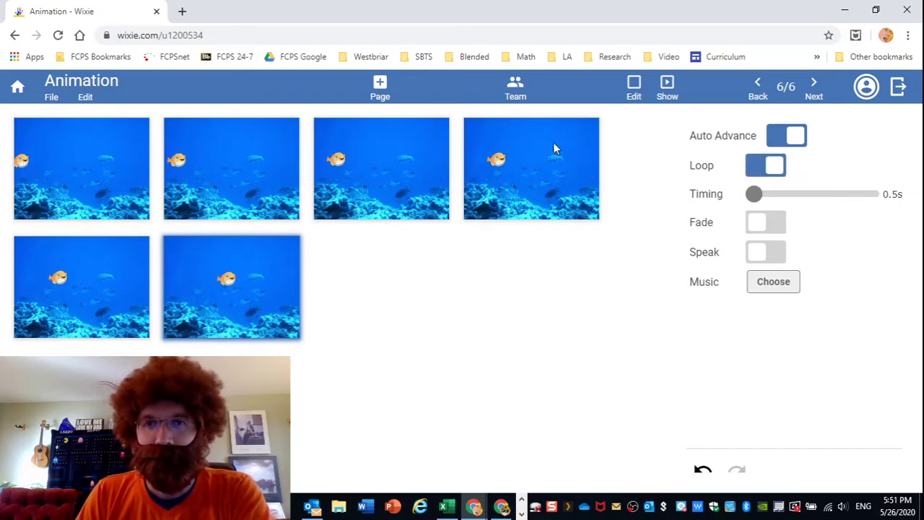
left_click(669, 93)
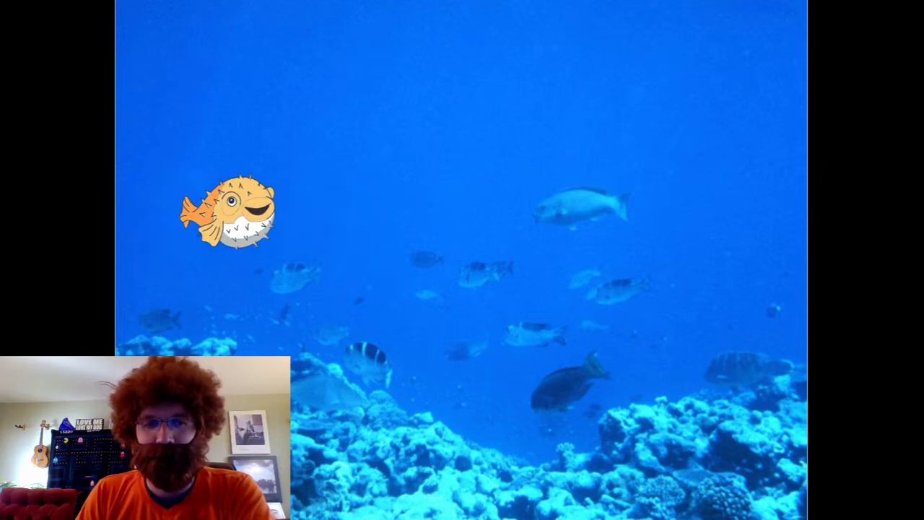
key("Escape")
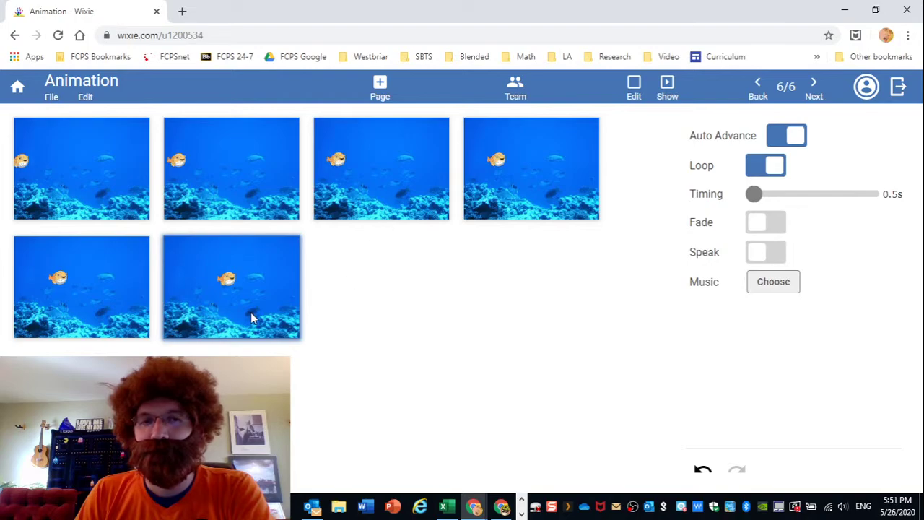
Add pages 7 and 8 as copies, enlarging the pufferfish a little on each.
right_click(261, 294)
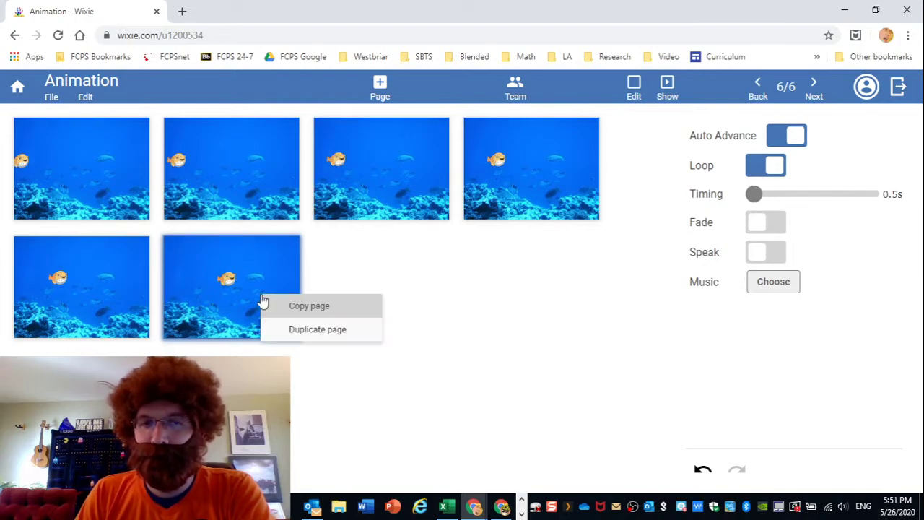
left_click(296, 327)
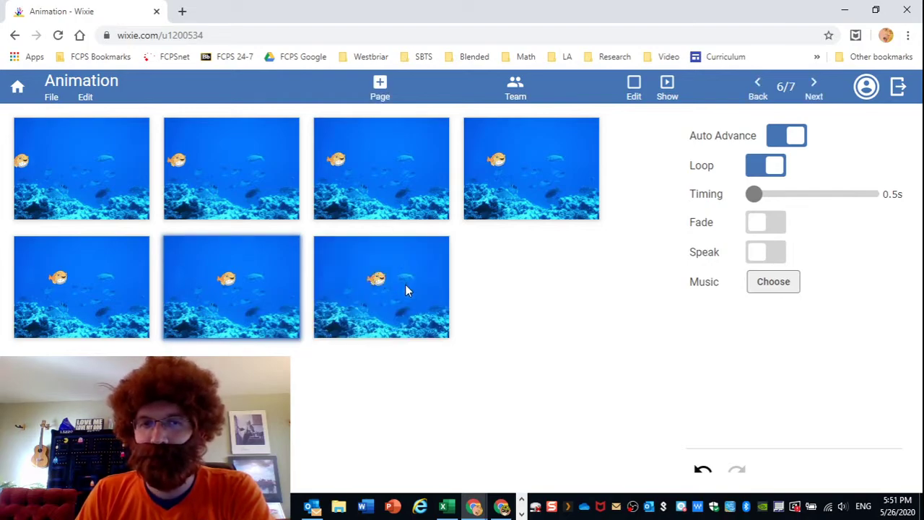
double_click(404, 285)
left_click(345, 271)
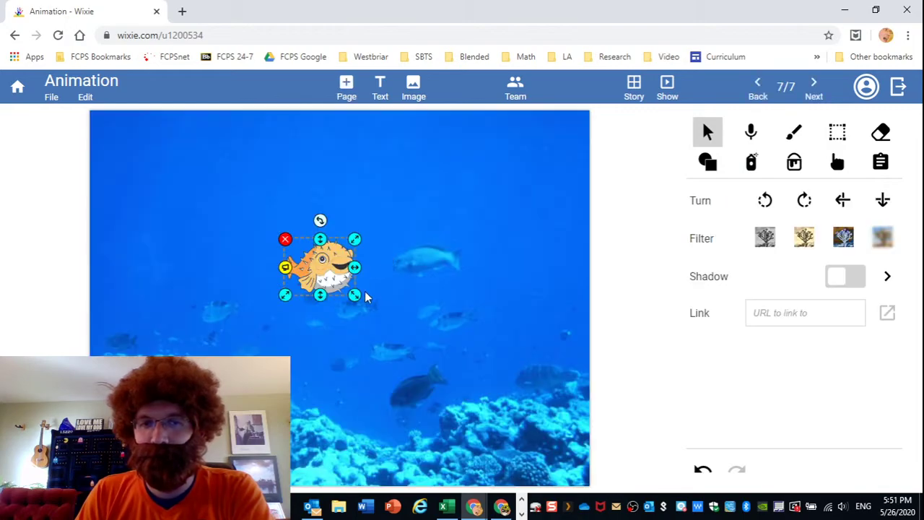
left_click_drag(356, 296, 376, 306)
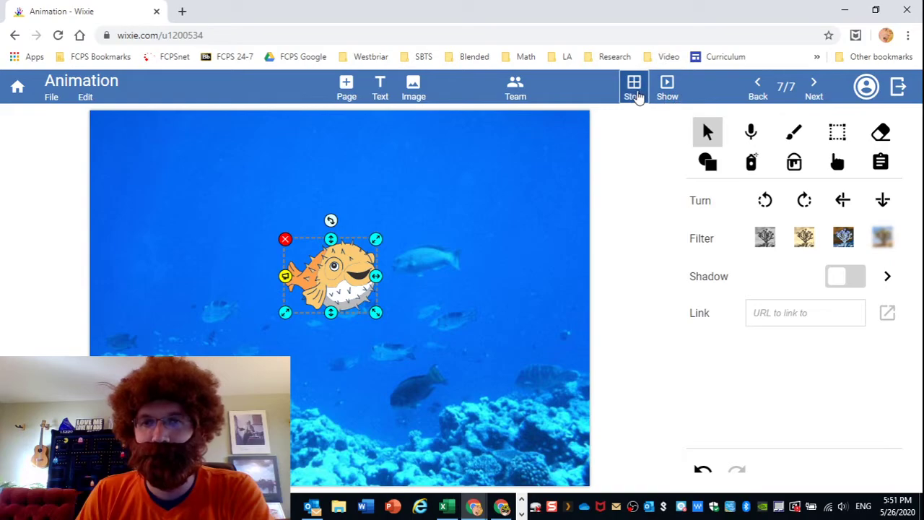
left_click(635, 93)
right_click(412, 292)
left_click(449, 321)
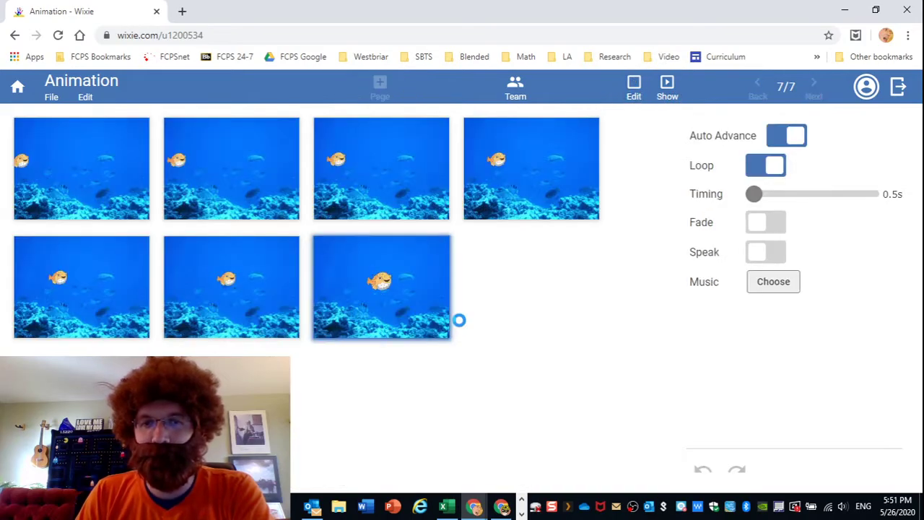
double_click(527, 299)
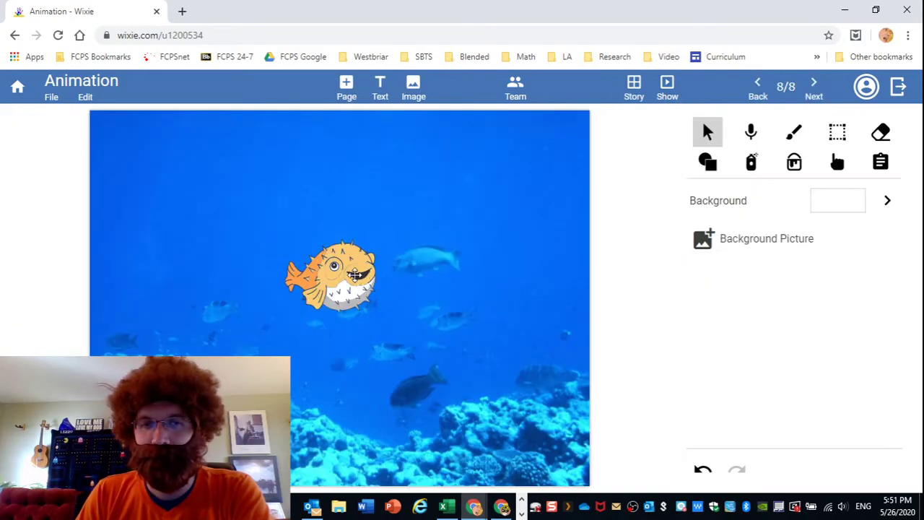
left_click(366, 292)
left_click_drag(383, 317, 401, 333)
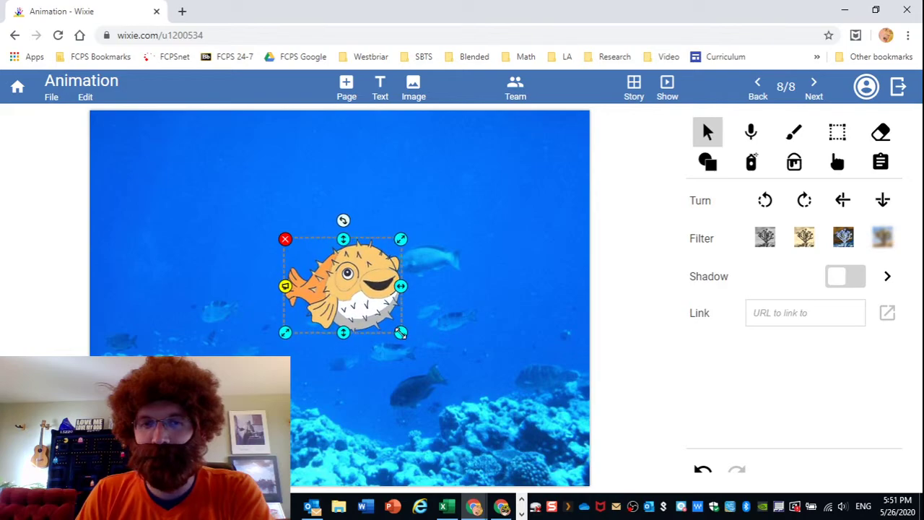
Add pages 9 and 10, enlarging the pufferfish further and nudging it up-left.
left_click(634, 89)
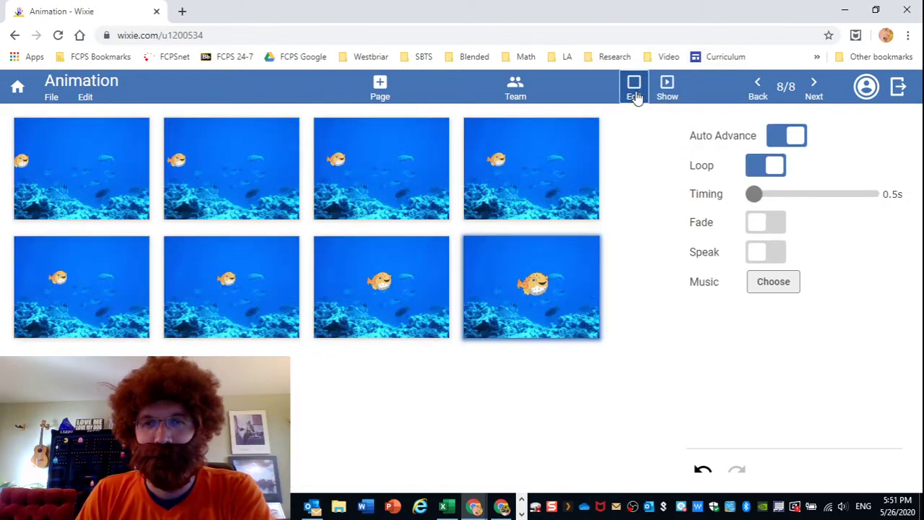
right_click(521, 274)
left_click(577, 306)
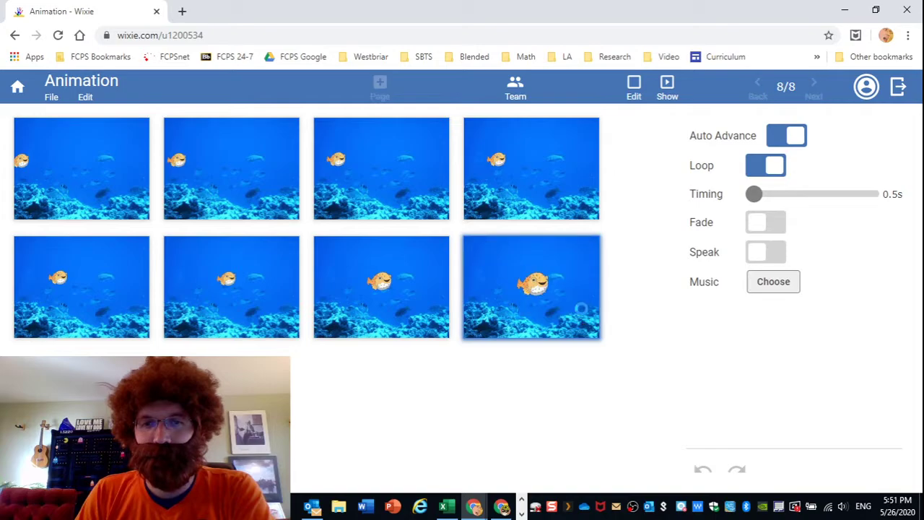
double_click(115, 393)
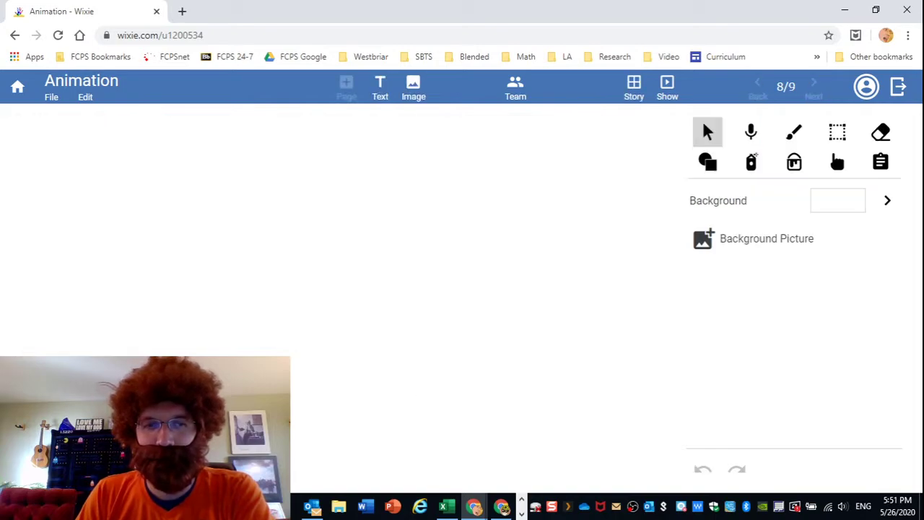
left_click(376, 327)
left_click_drag(402, 334, 440, 368)
left_click_drag(405, 339, 396, 329)
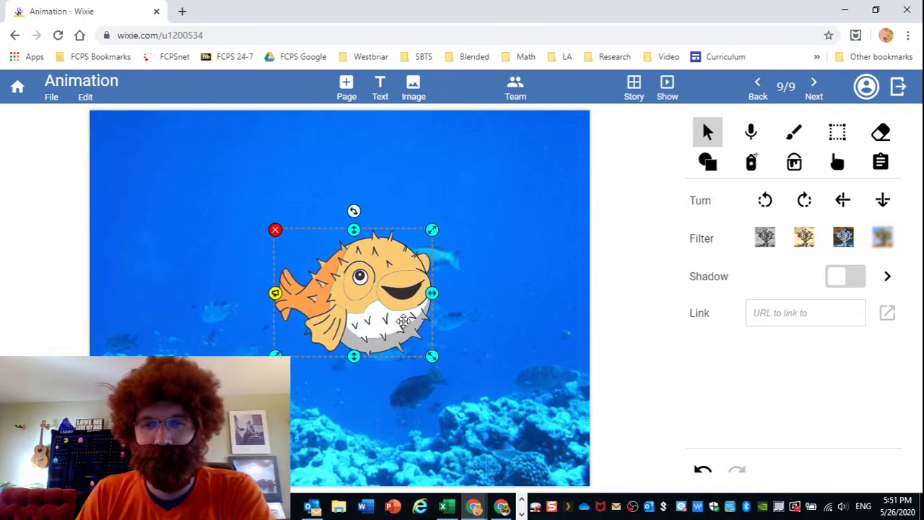
left_click(634, 89)
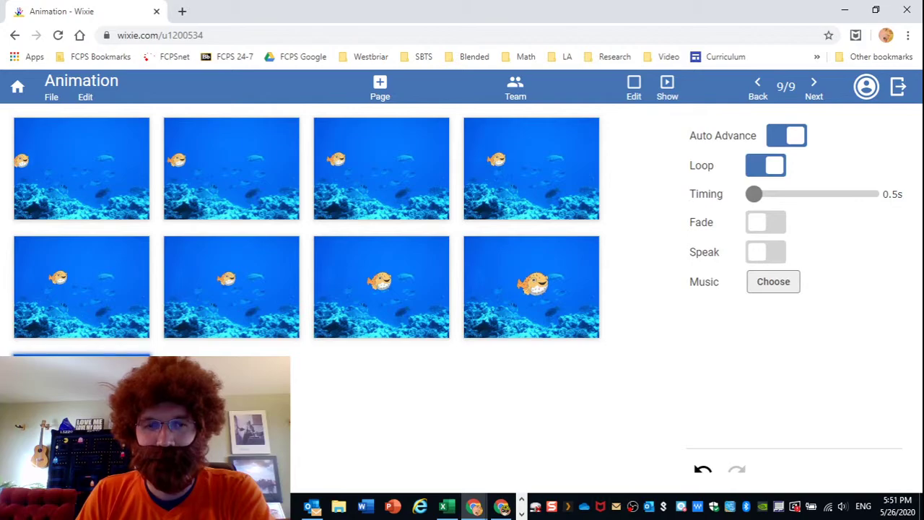
left_click(380, 86)
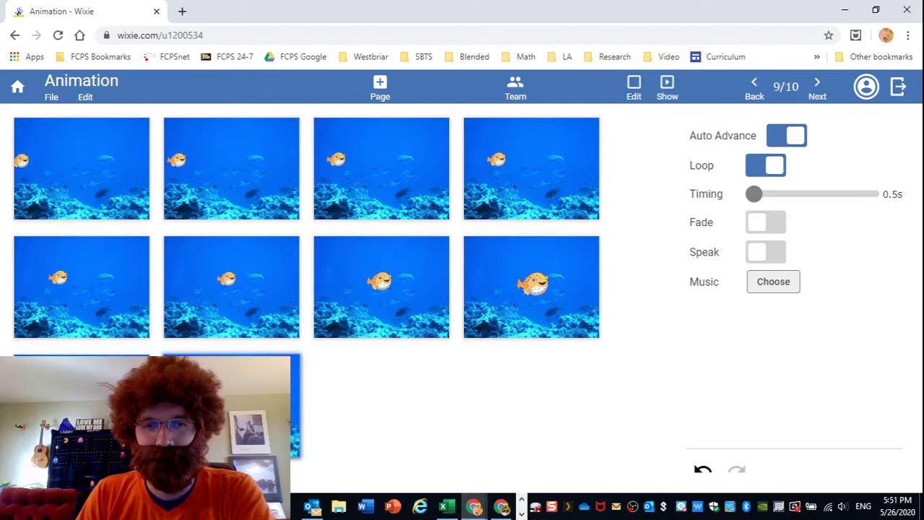
double_click(231, 404)
left_click(420, 354)
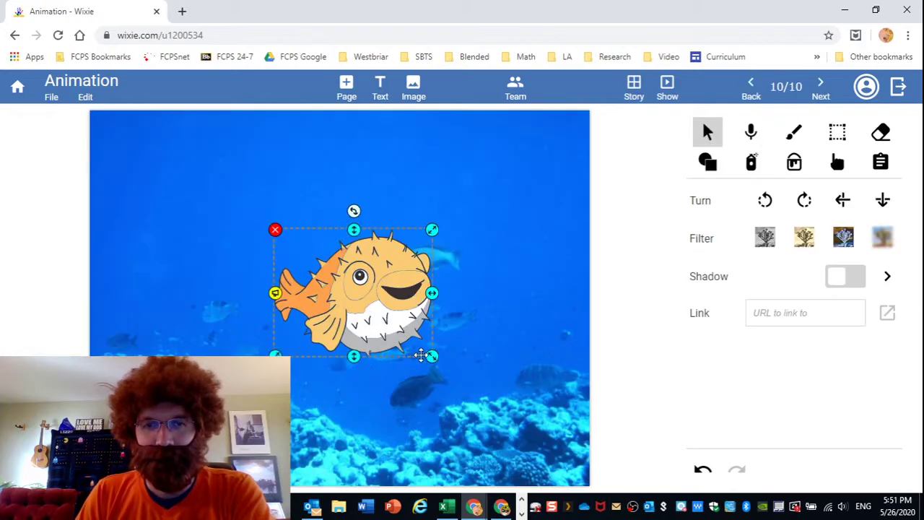
mouse_move(431, 357)
left_mouse_down()
mouse_move(459, 384)
mouse_move(422, 345)
left_mouse_up()
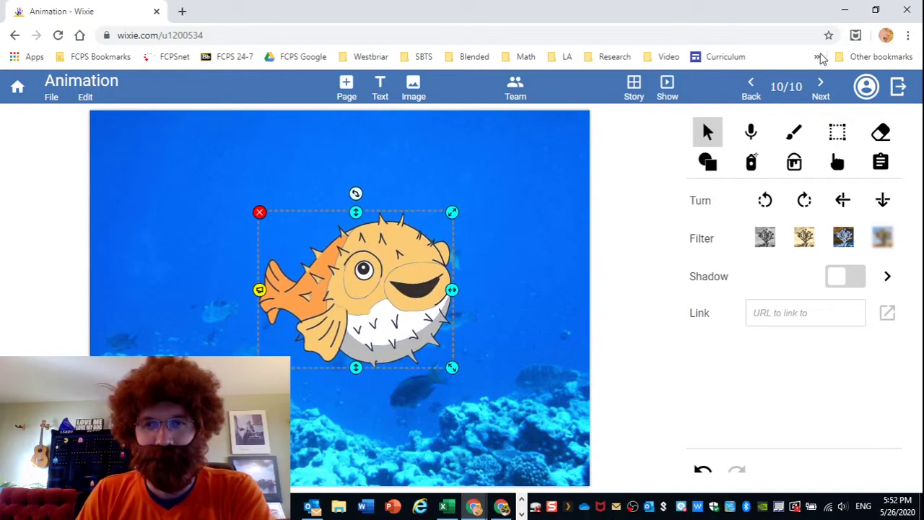
Duplicate page 10 into page 11 with the pufferfish bigger and moved up-left.
left_click(635, 89)
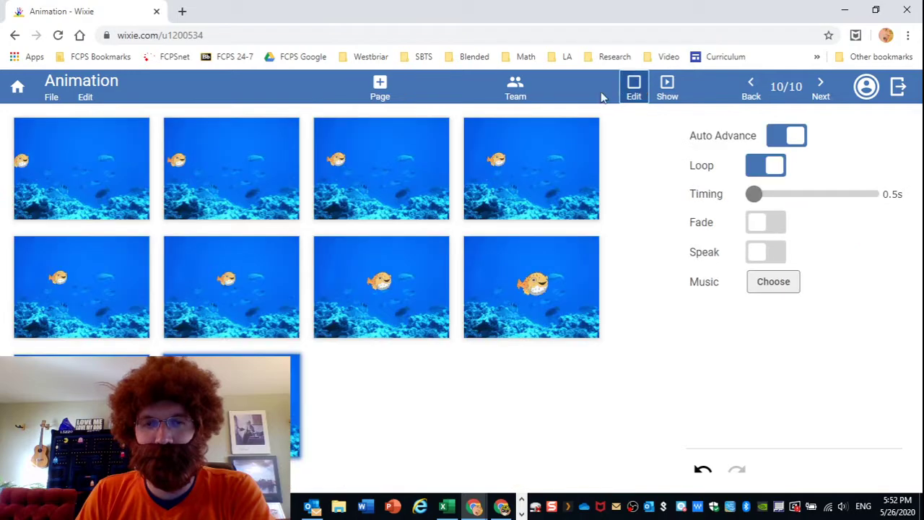
right_click(292, 406)
left_click(306, 442)
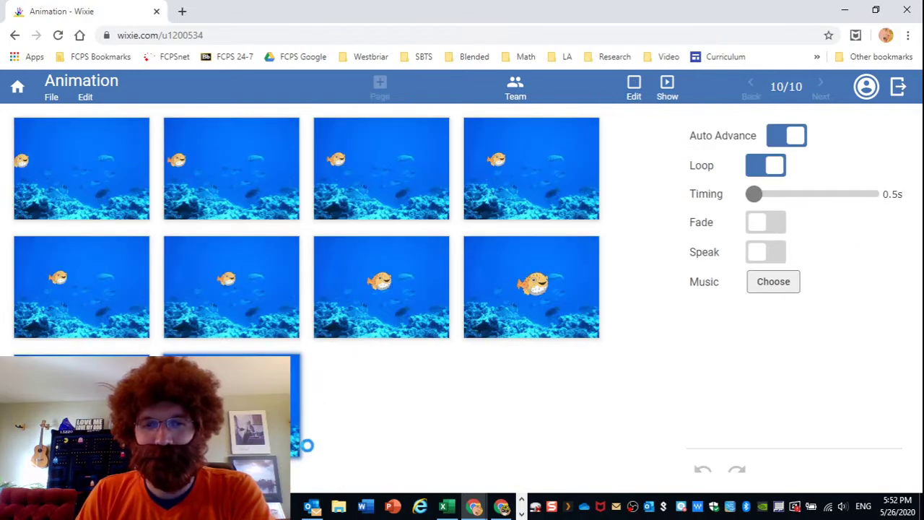
double_click(422, 371)
left_click(420, 298)
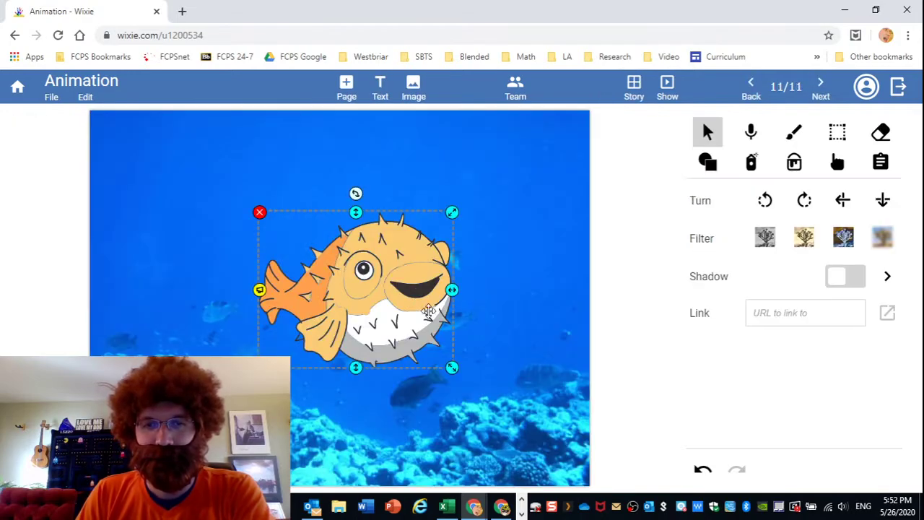
left_click_drag(451, 368, 497, 397)
left_click_drag(417, 334, 390, 302)
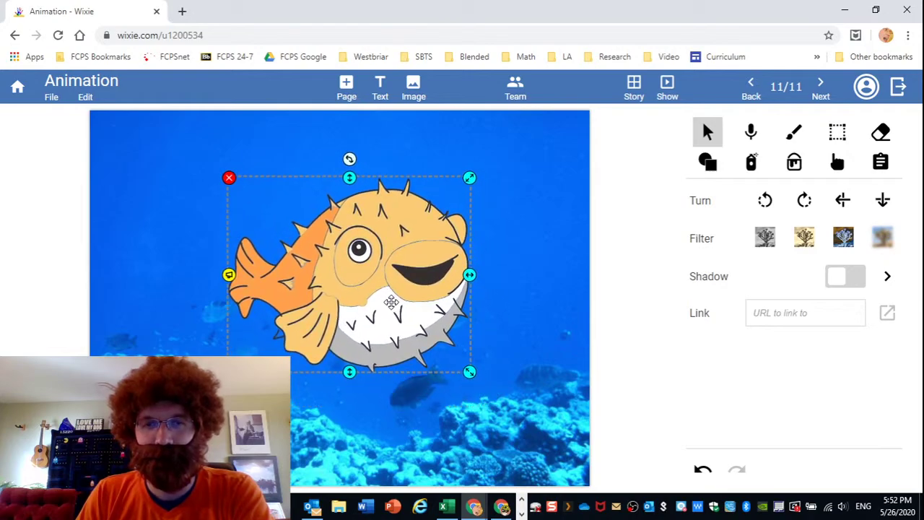
left_click(520, 130)
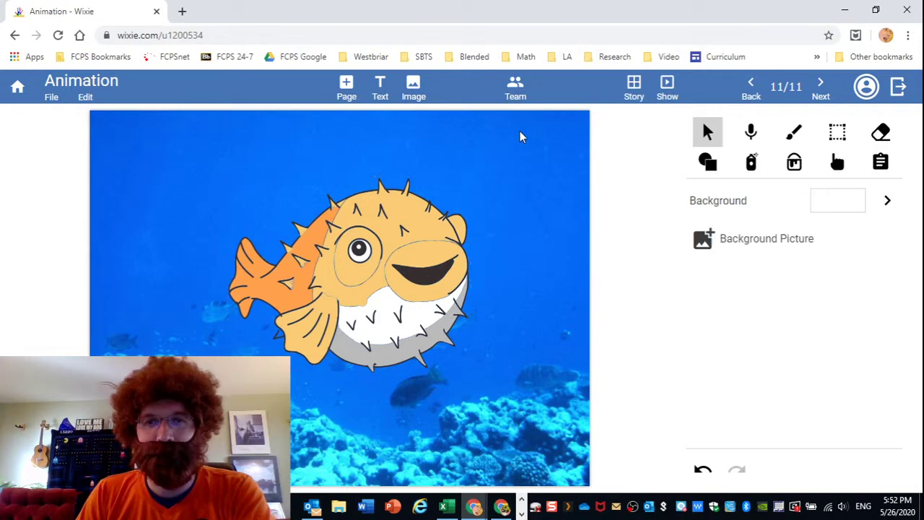
left_click(670, 91)
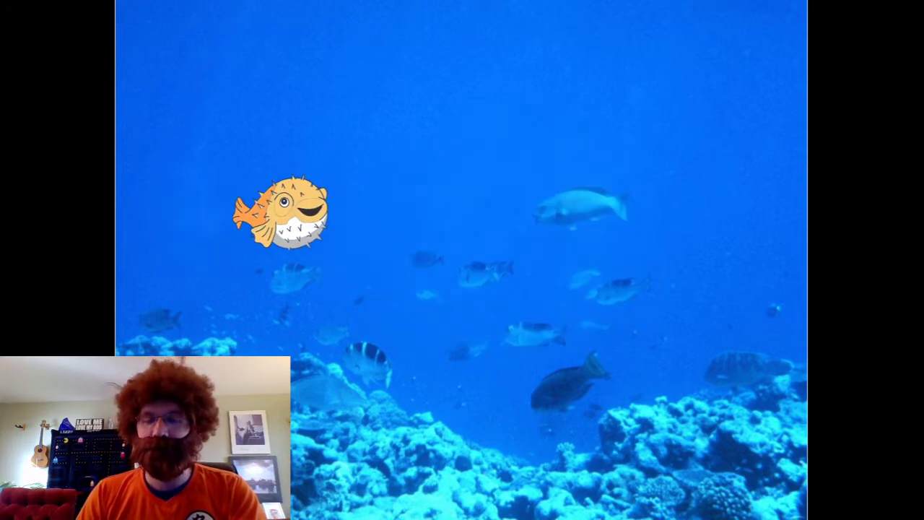
key("Escape")
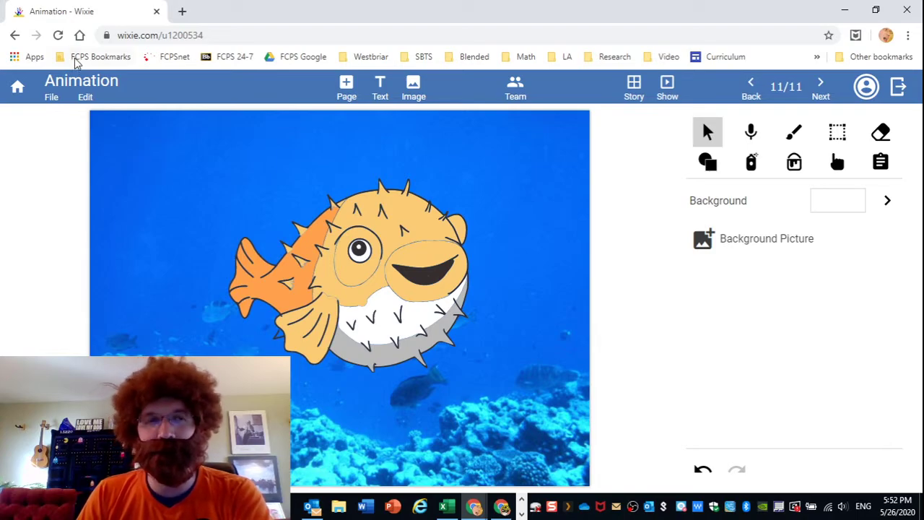
Start a new landscape project from the project list.
left_click(17, 88)
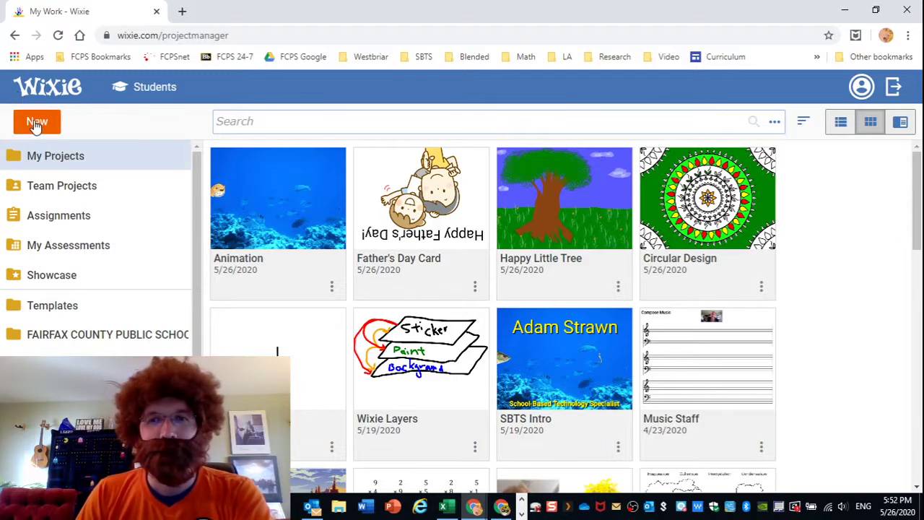
left_click(37, 124)
left_click(63, 168)
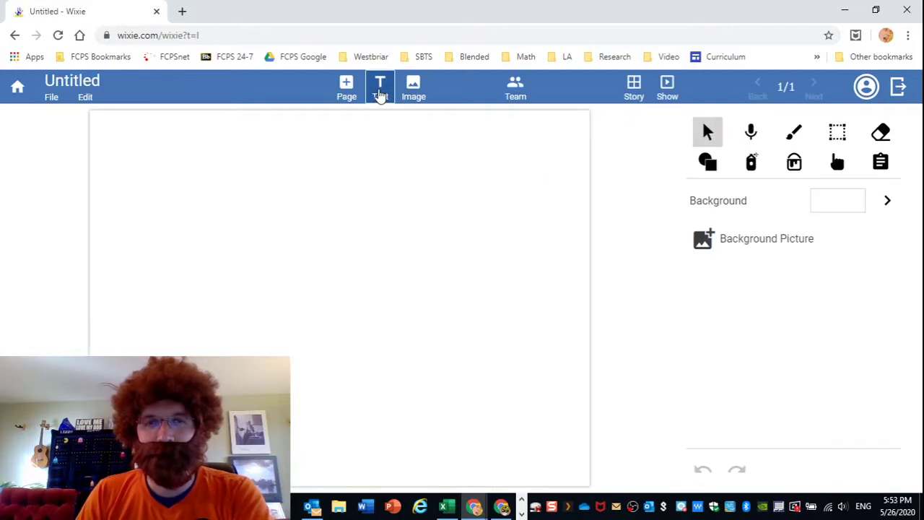
Add the Hula Hoop picture from a 'hula' search, enlarged in the page's middle.
left_click(413, 88)
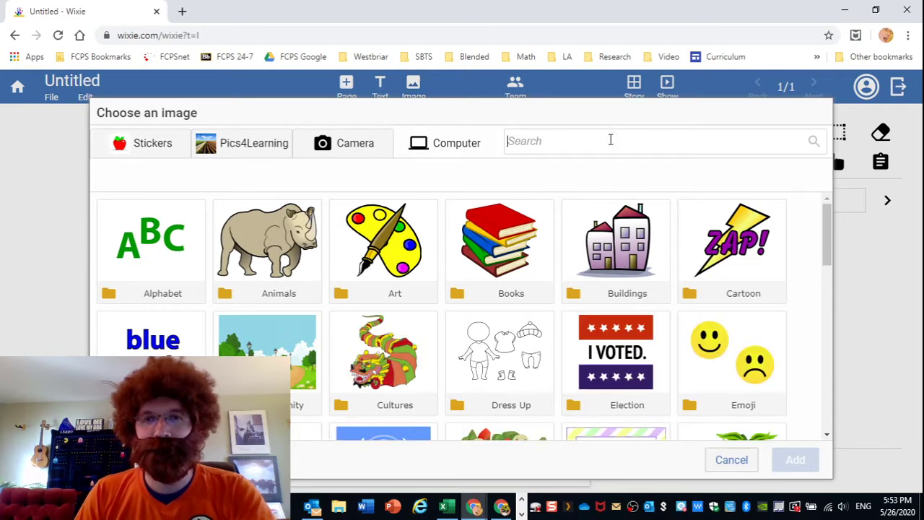
type("hula")
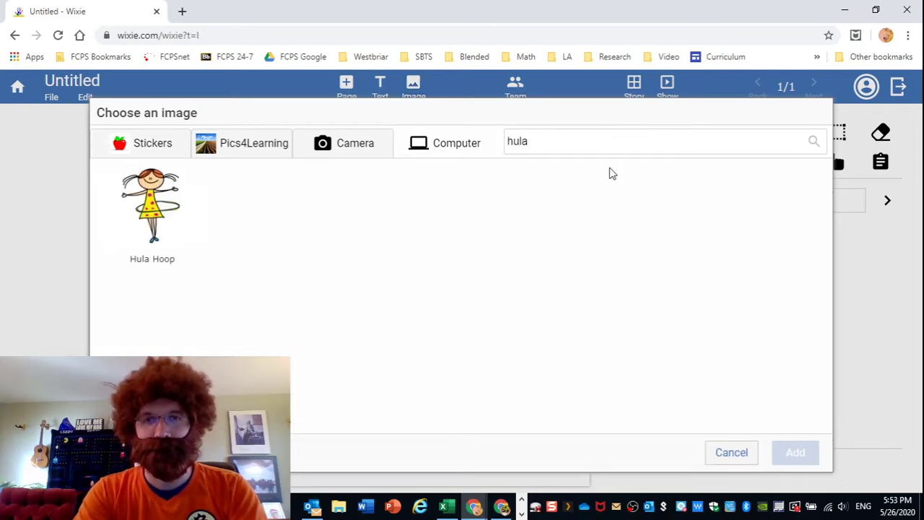
left_click(160, 202)
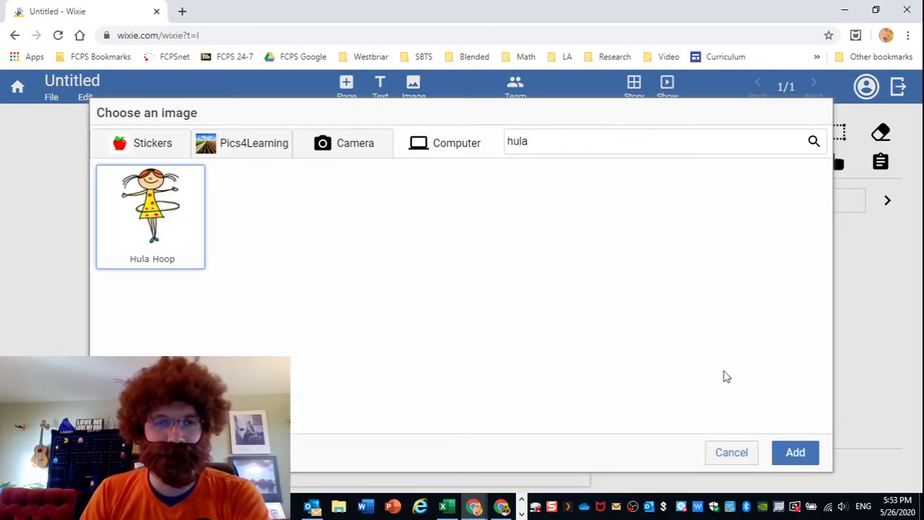
left_click(794, 455)
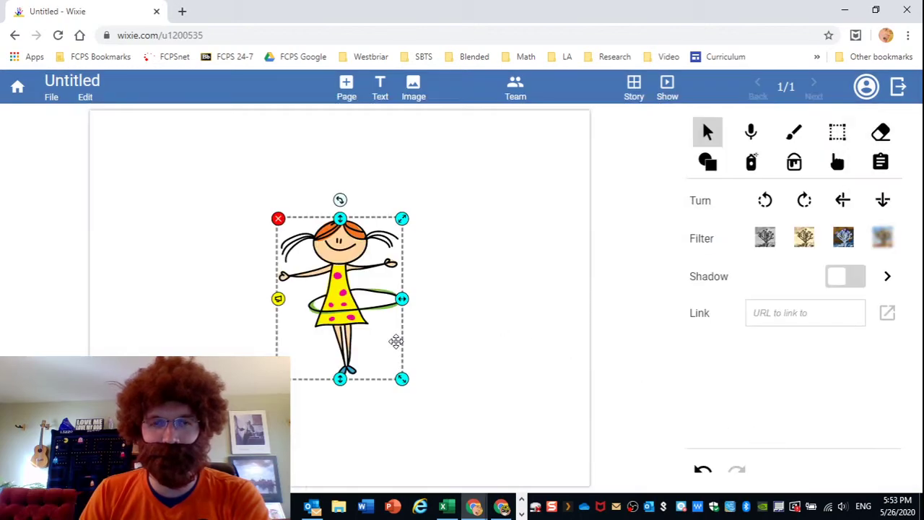
left_click_drag(375, 361, 460, 428)
left_click_drag(404, 342, 406, 354)
left_click(516, 339)
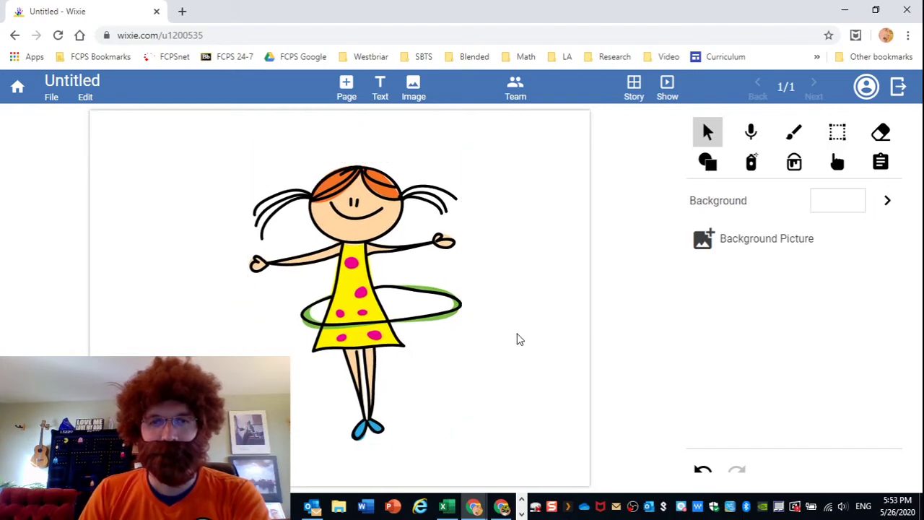
left_click(634, 88)
Duplicate the first page and mirror the girl horizontally on page 2.
right_click(122, 175)
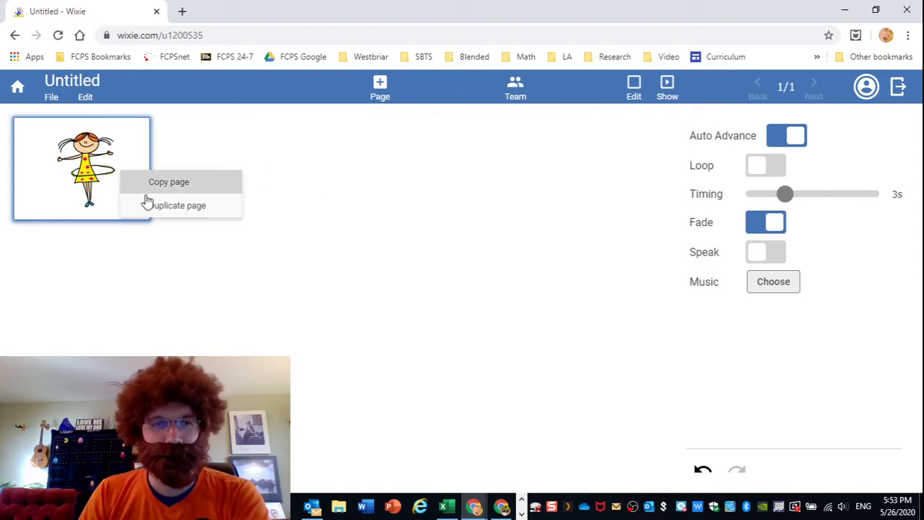
left_click(167, 205)
double_click(231, 163)
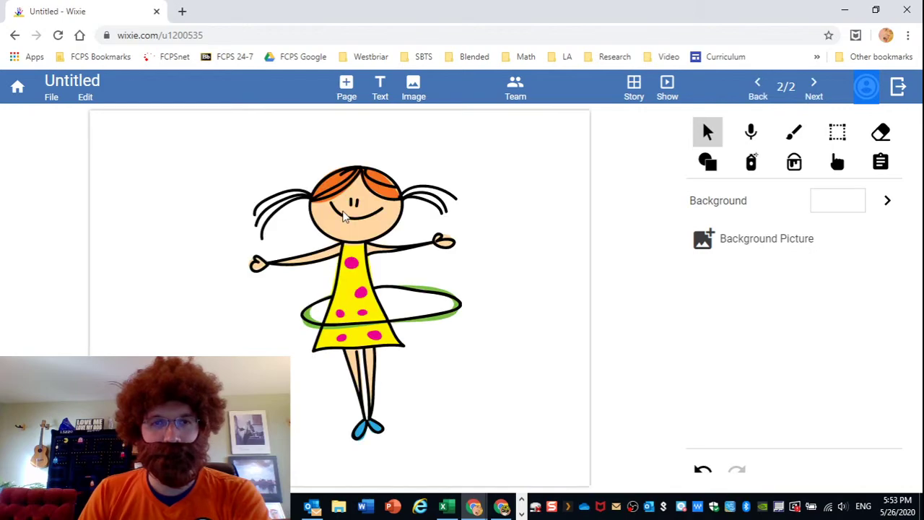
left_click(345, 211)
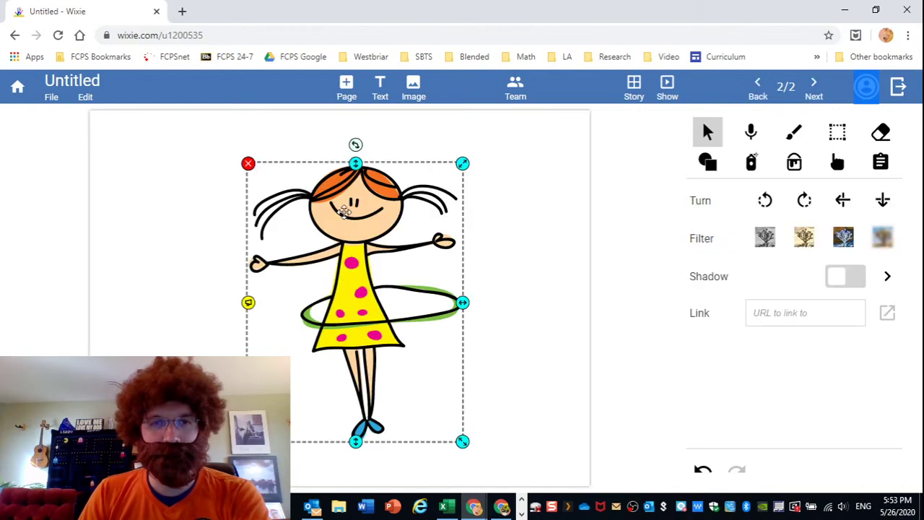
left_click(842, 202)
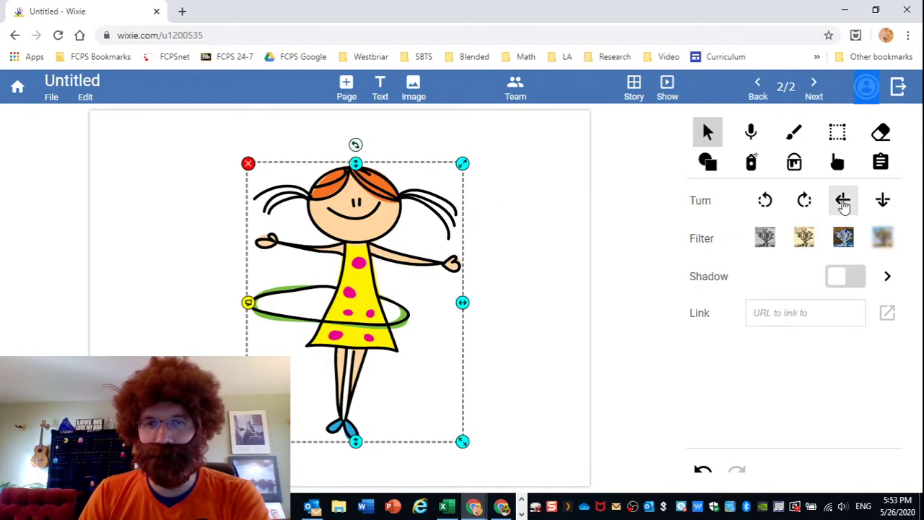
left_click(544, 238)
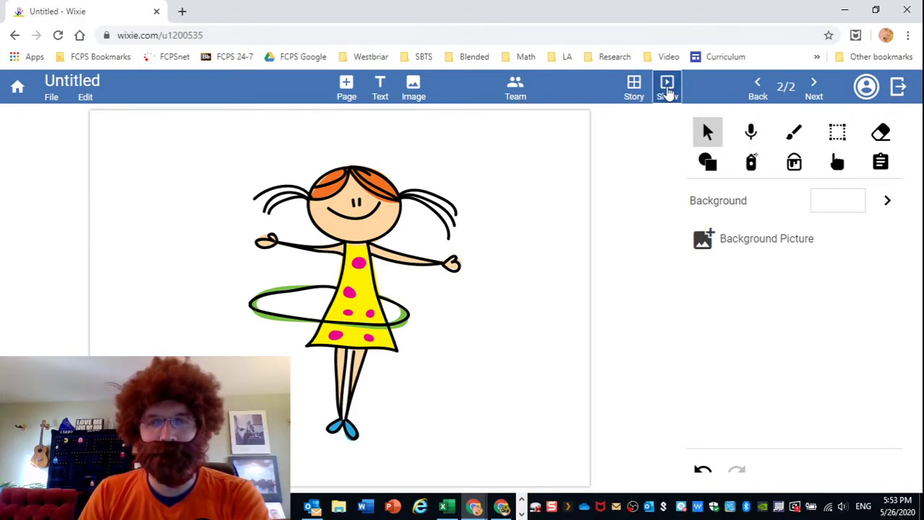
Set Auto Advance and Loop on, timing 0.5 s, Fade off, and play the show.
left_click(638, 94)
left_click(792, 139)
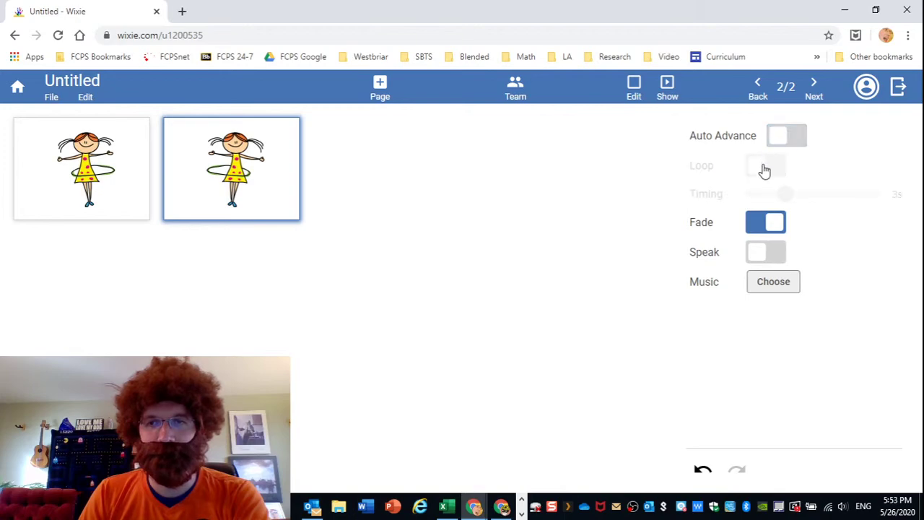
left_click(770, 165)
left_click_drag(785, 193, 746, 205)
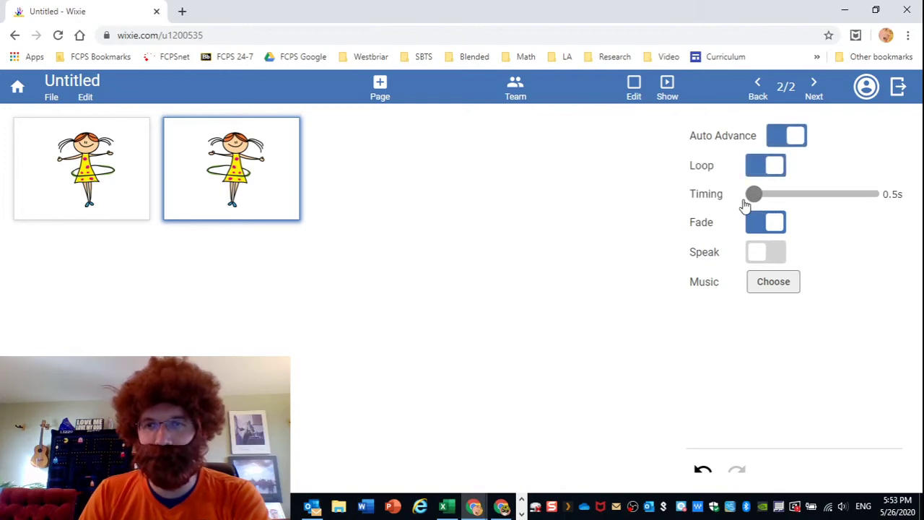
left_click(774, 226)
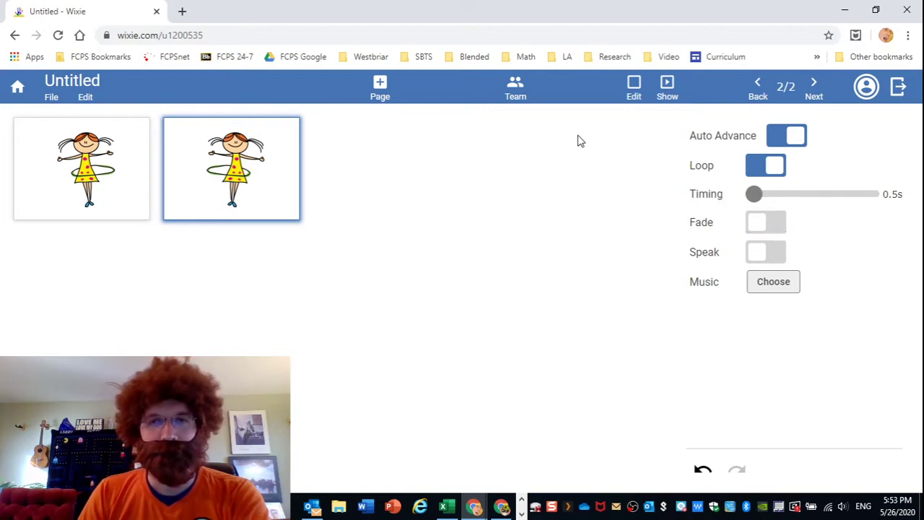
left_click(668, 86)
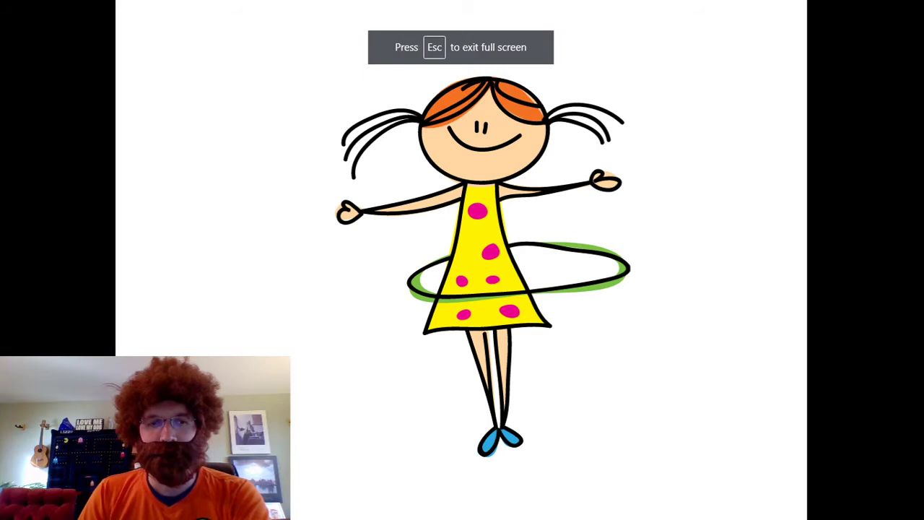
Reopen page 1 of the hula-hoop girl, replay the loop full screen, and return to editing.
key("Escape")
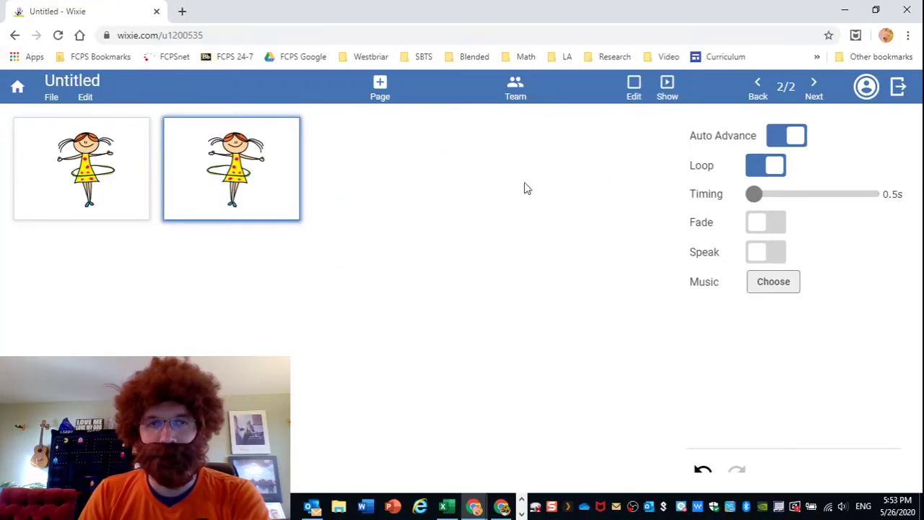
left_click(98, 176)
double_click(138, 176)
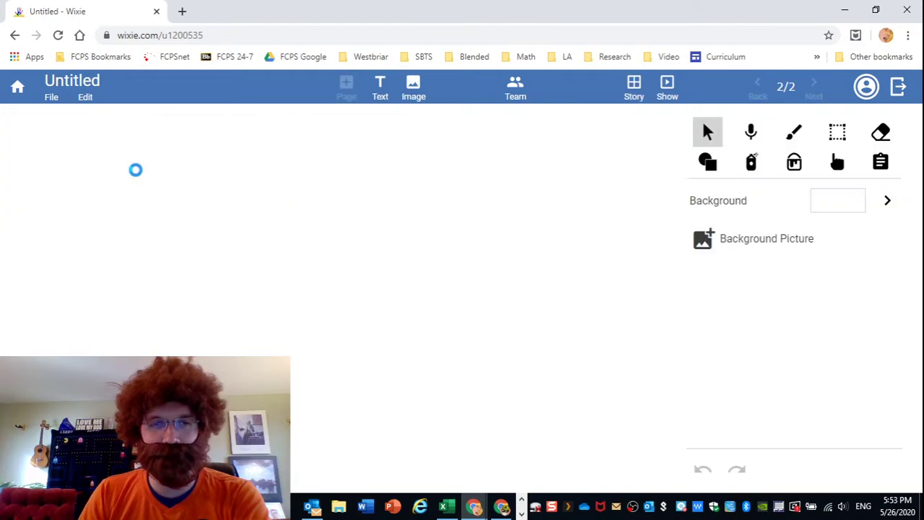
left_click(667, 88)
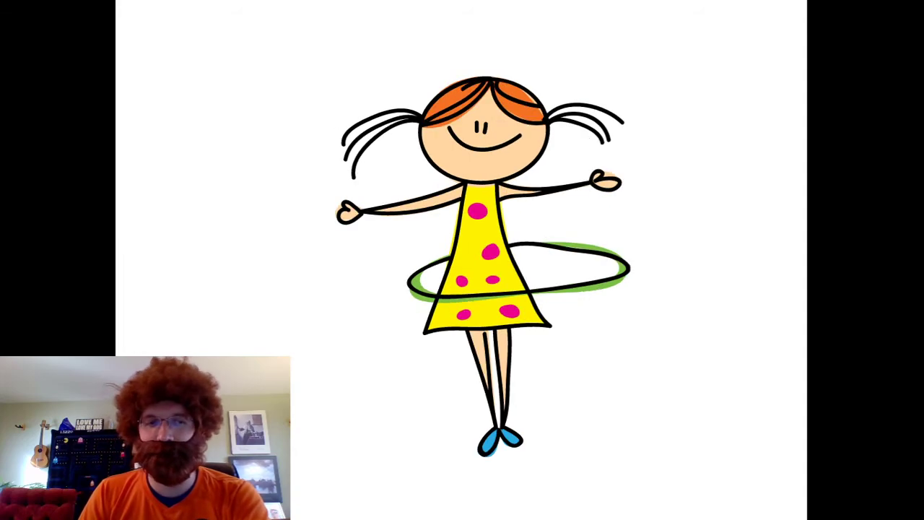
key("Escape")
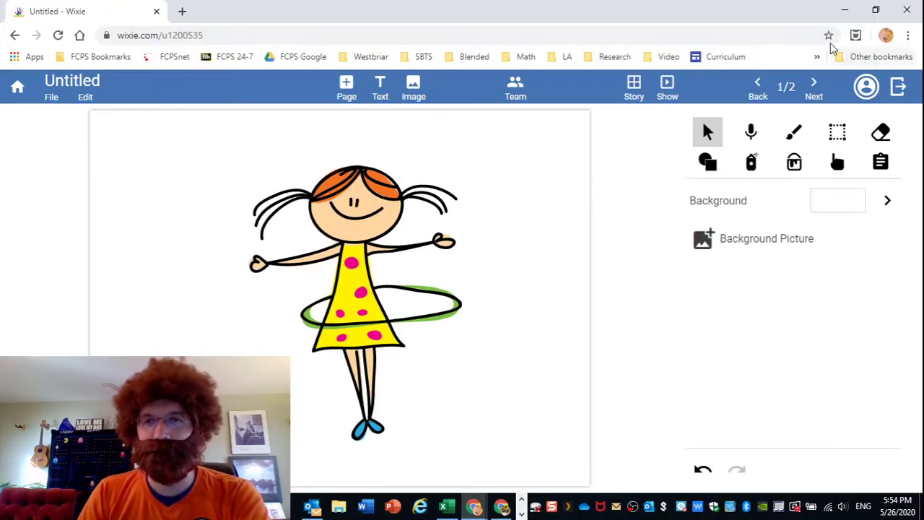
From the page overview, preview Caribbean Fun and add it as background music.
left_click(634, 94)
left_click(767, 283)
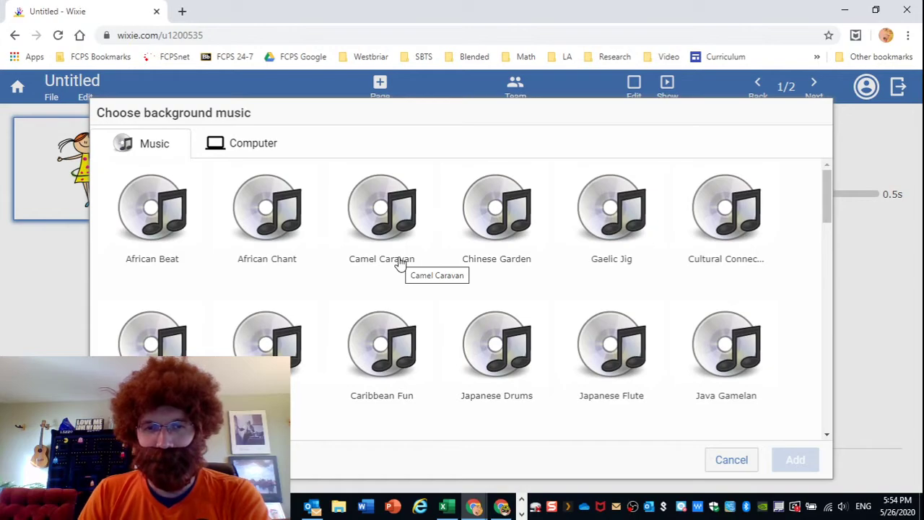
left_click(381, 364)
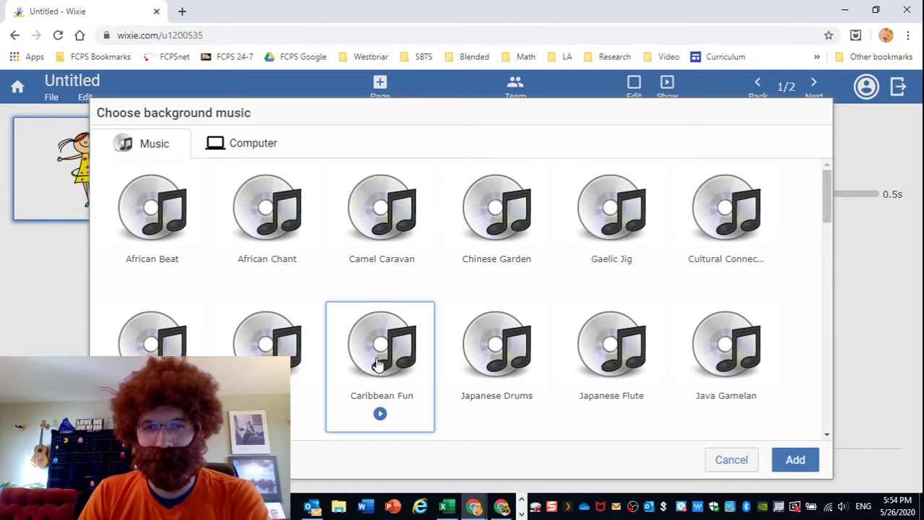
left_click(379, 414)
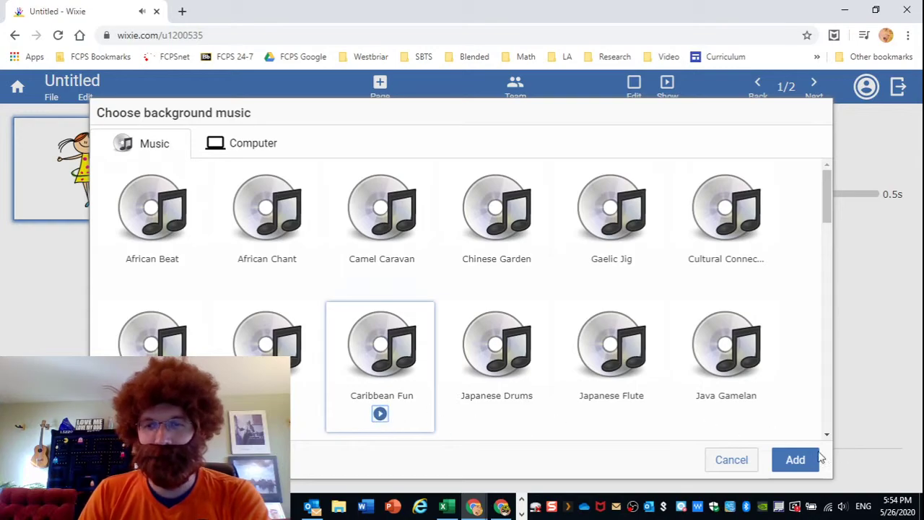
left_click(786, 459)
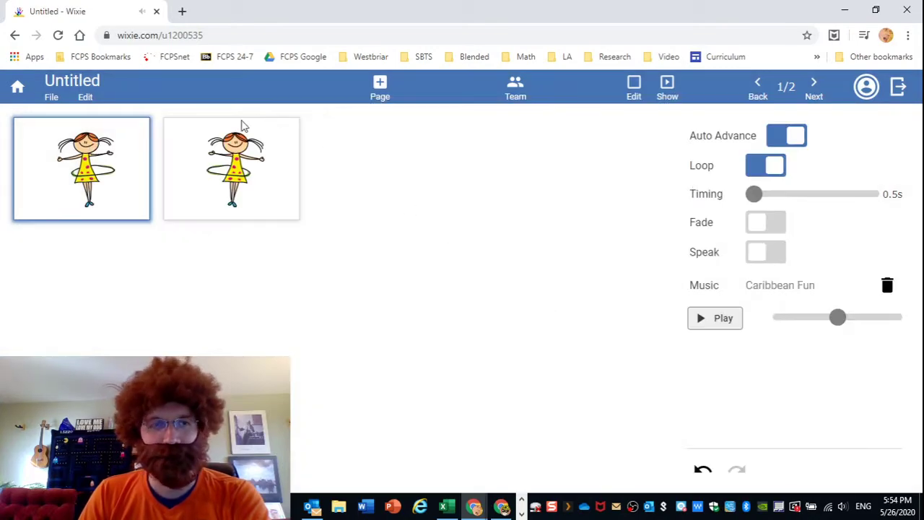
Play the two-page slideshow with Caribbean Fun full screen, then dismiss page 2's options menu.
left_click(669, 92)
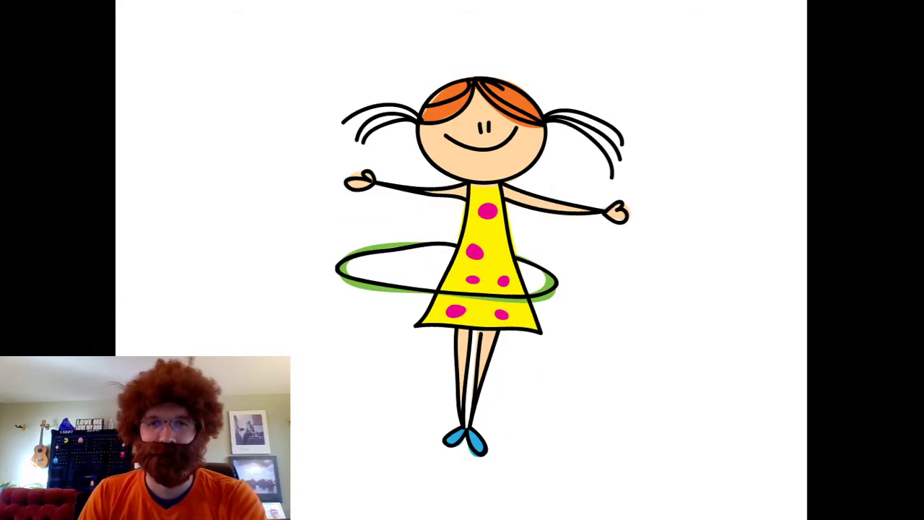
key("Escape")
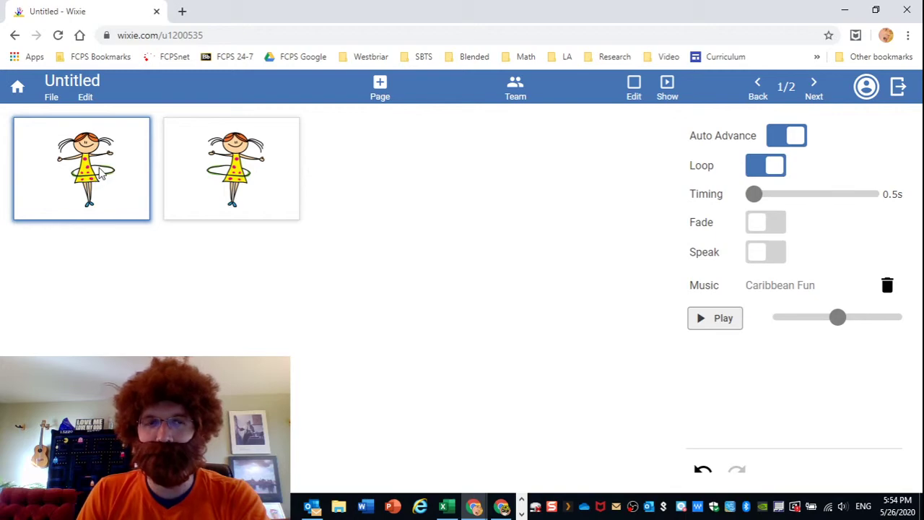
left_click(264, 162)
right_click(265, 161)
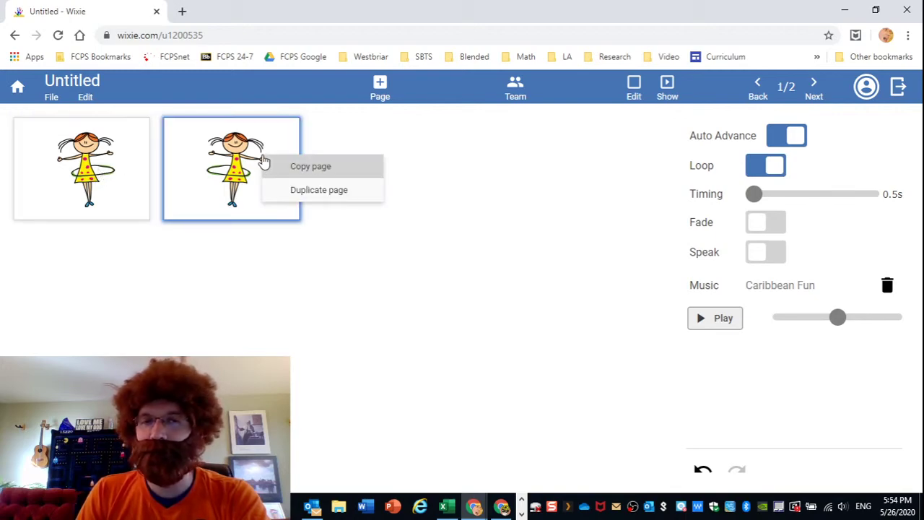
left_click(364, 256)
Open the Animation project, go to page 5, and move the pufferfish higher.
left_click(26, 100)
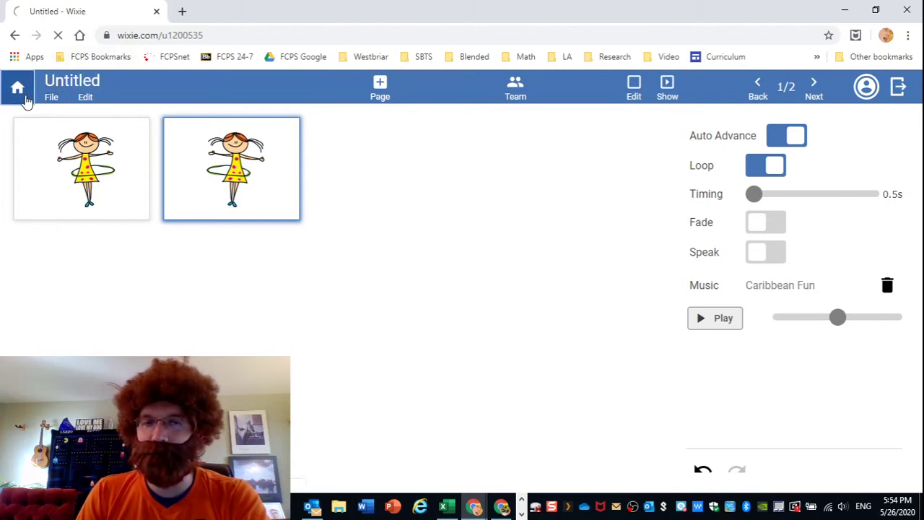
left_click(415, 193)
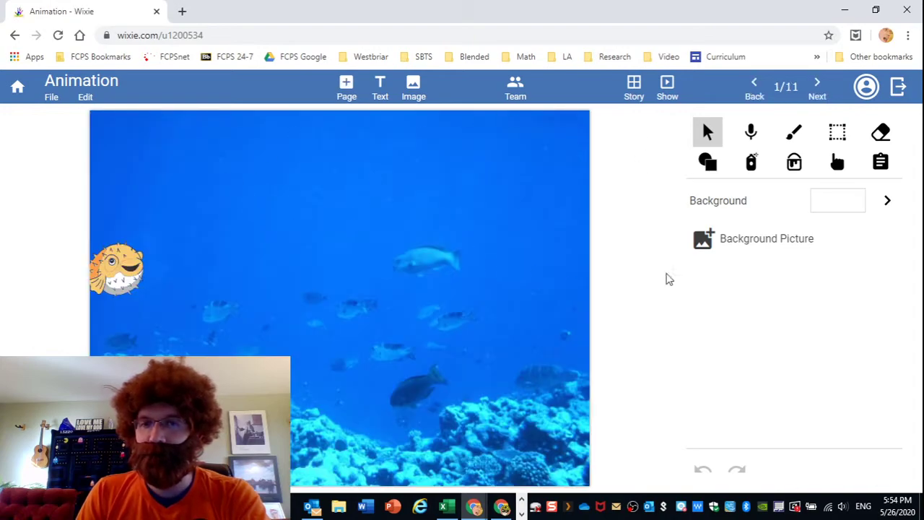
left_click(812, 84)
left_click(814, 84)
left_click(813, 83)
left_click(813, 84)
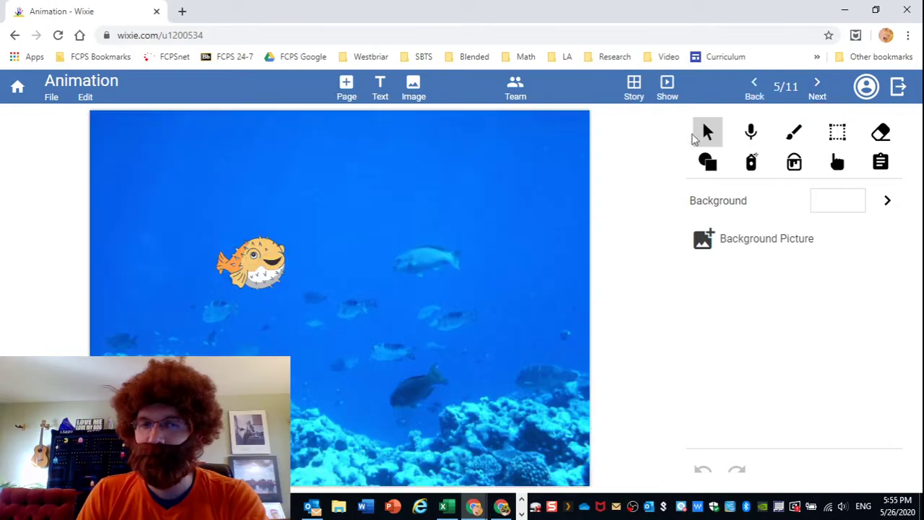
left_click_drag(253, 254, 254, 202)
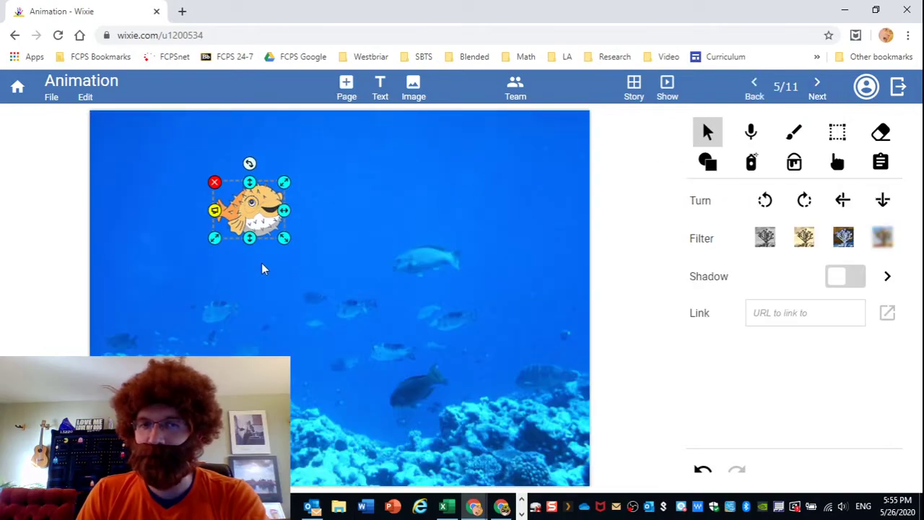
left_click(260, 264)
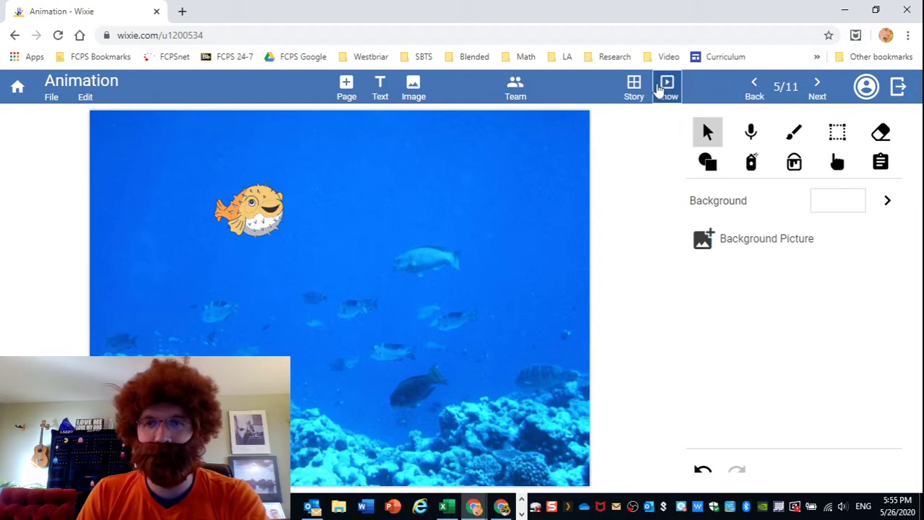
Preview the blowfish animation full screen, then reopen Animation from My Projects and present it again.
left_click(666, 86)
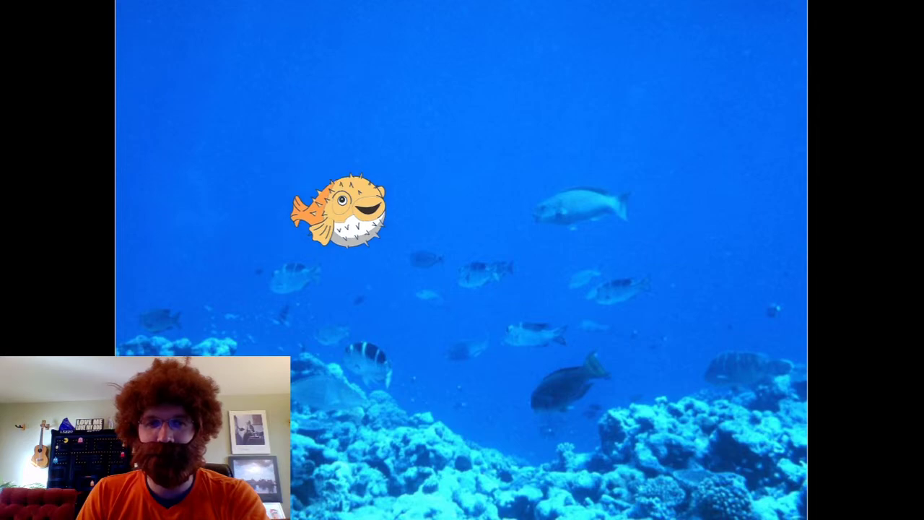
key("Escape")
left_click(19, 87)
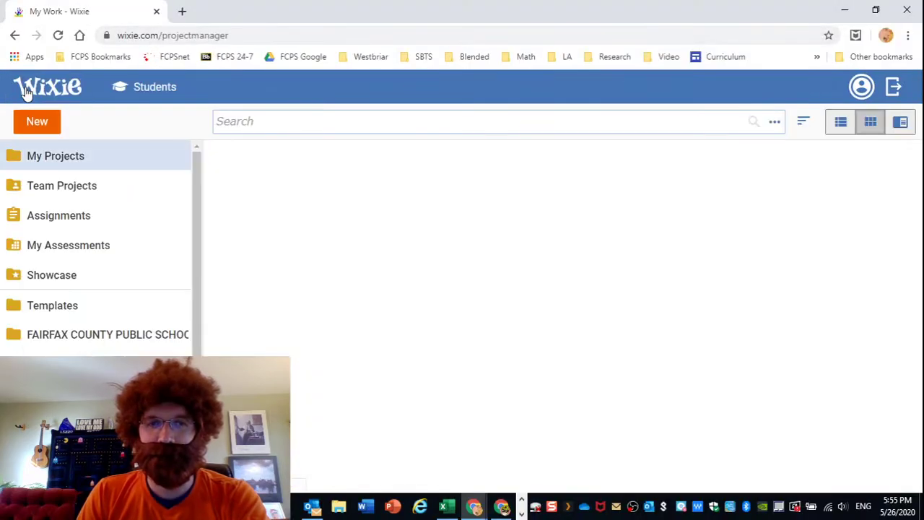
left_click(306, 199)
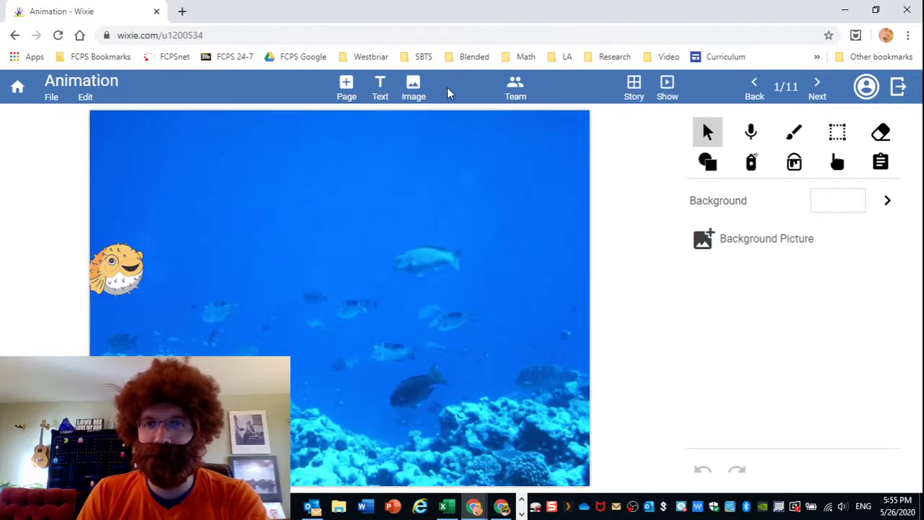
left_click(671, 86)
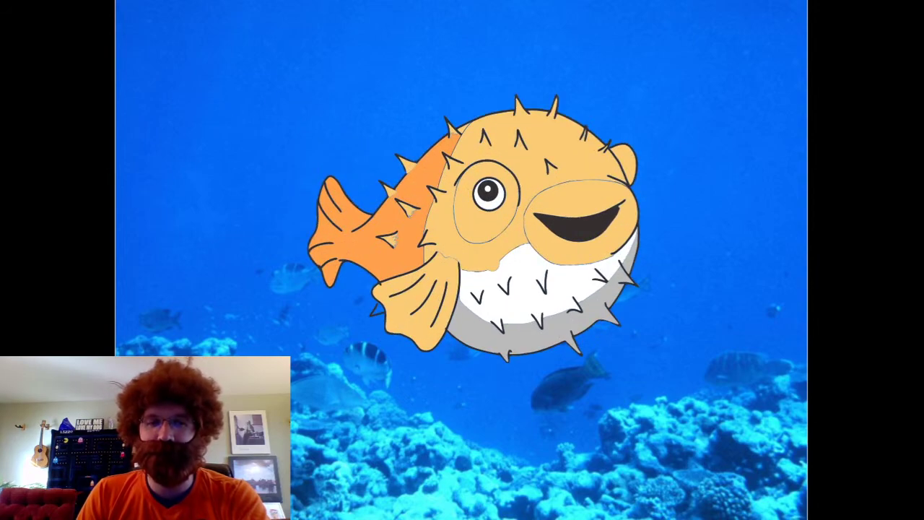
key("Escape")
Find Dancing Snowman further down My Work, open it, and present it full screen.
left_click(19, 89)
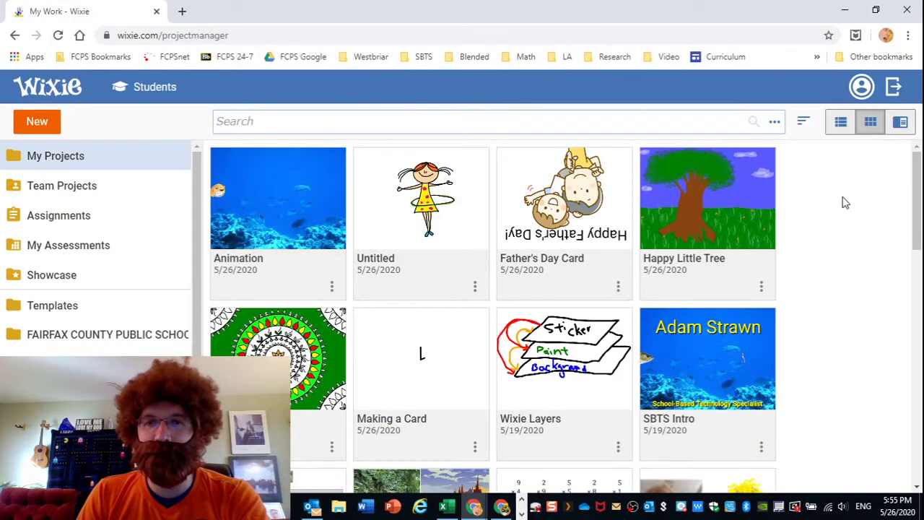
scroll(778, 225, "down", 7)
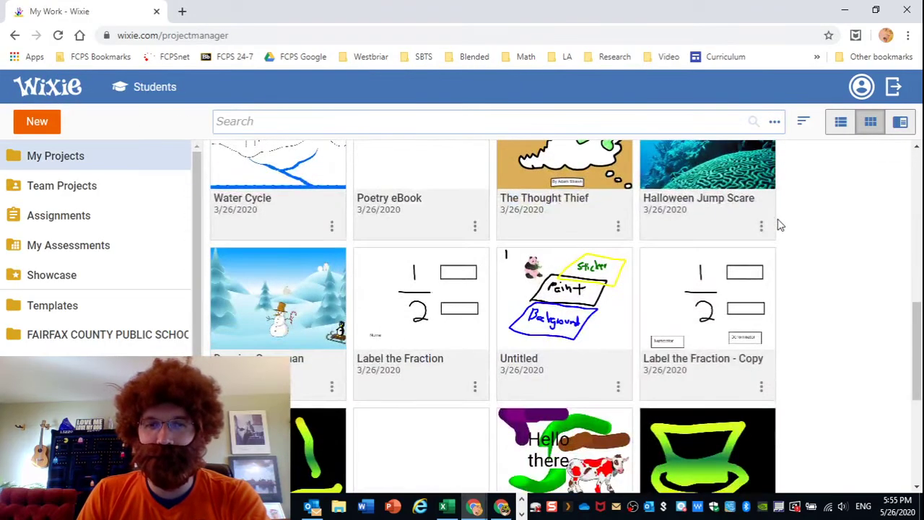
left_click(316, 291)
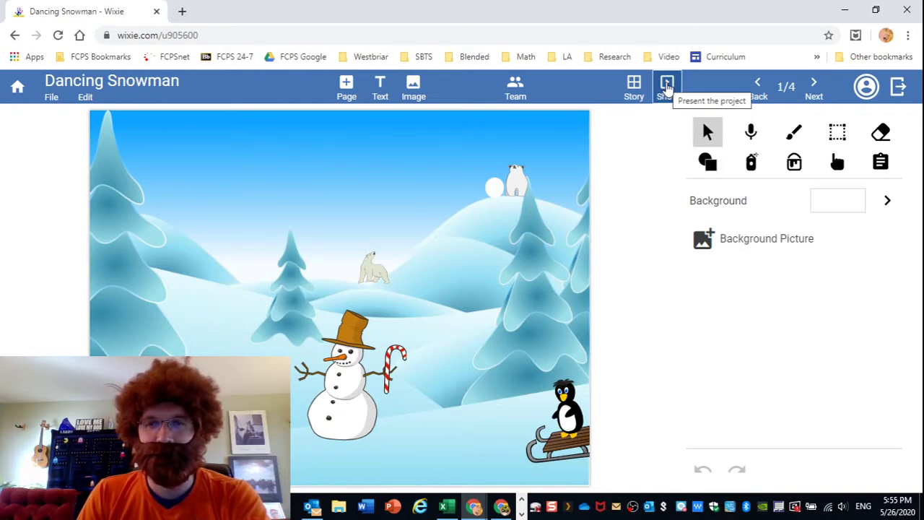
left_click(667, 86)
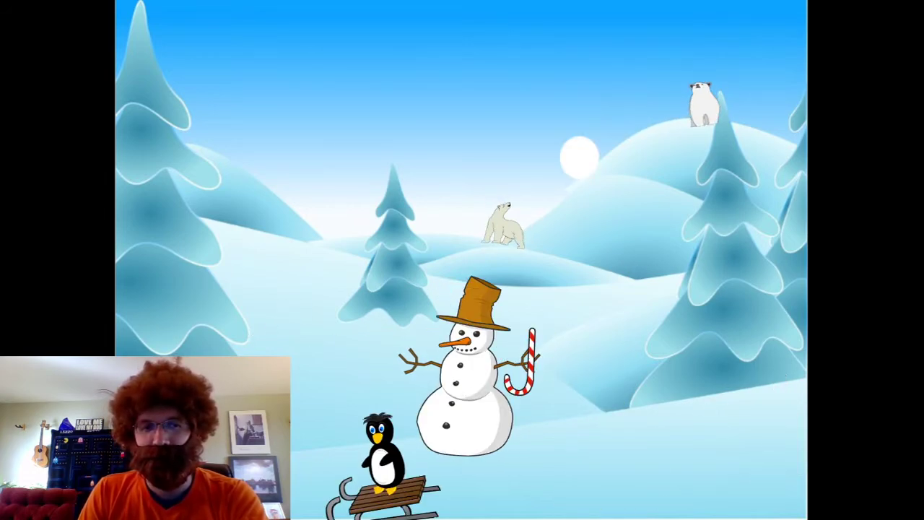
Inspect pages 2–4 of Dancing Snowman in the storyboard view, then replay the slideshow full screen.
key("Escape")
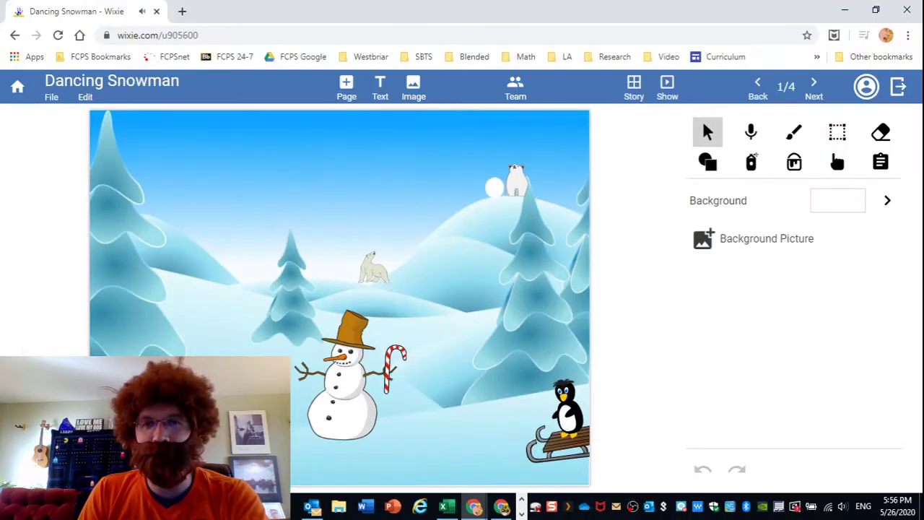
left_click(631, 94)
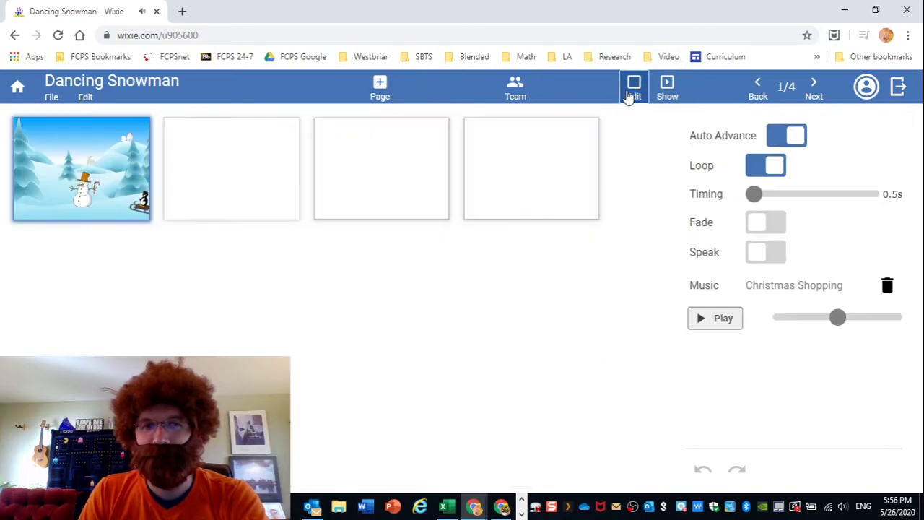
left_click(213, 166)
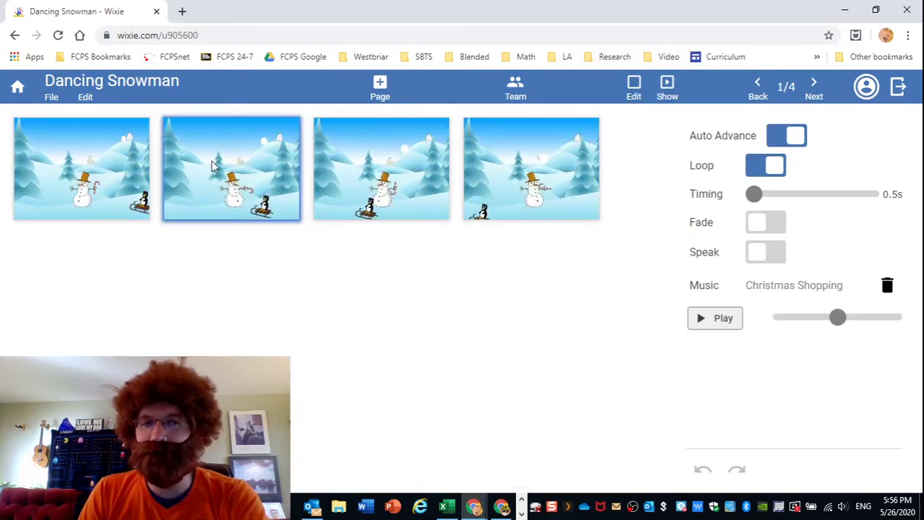
left_click(360, 147)
left_click(517, 150)
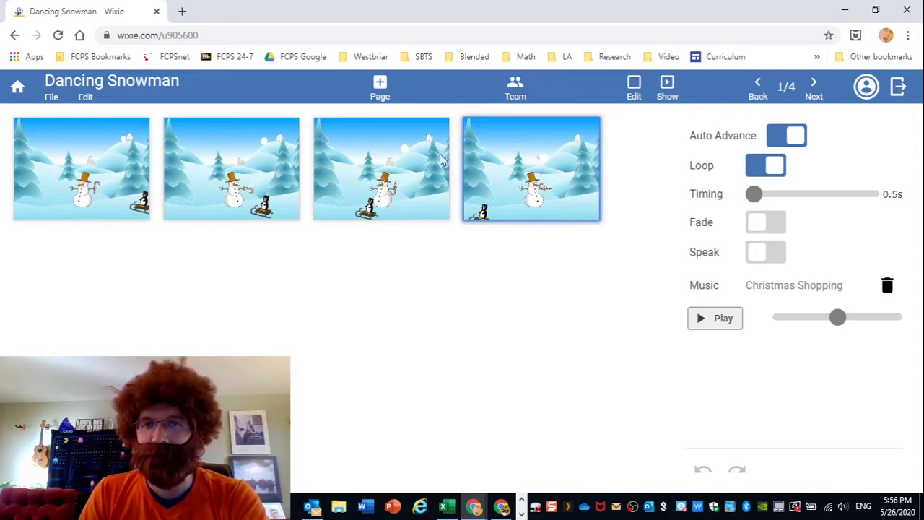
left_click(668, 85)
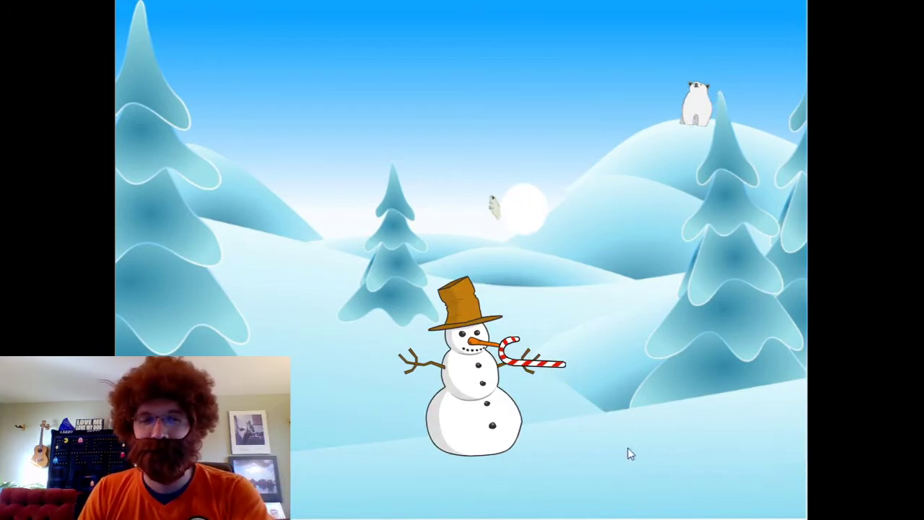
key("Escape")
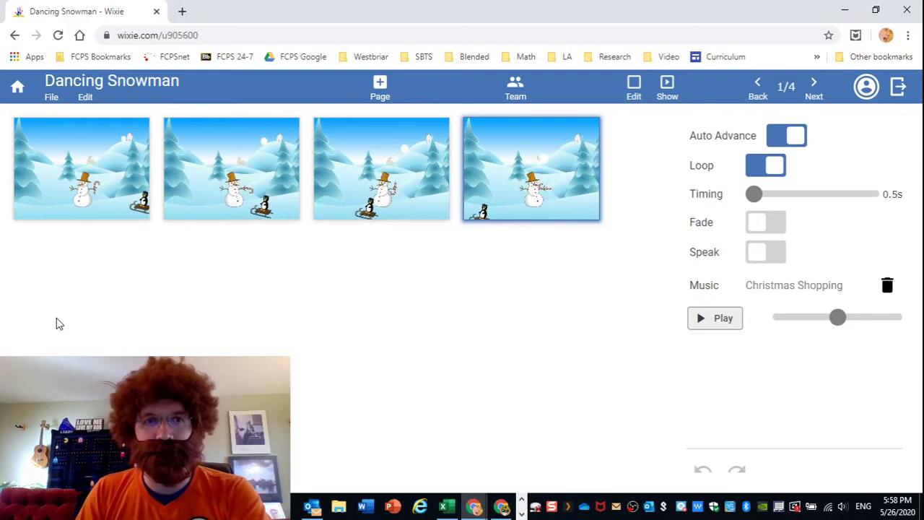
Reach Google Classroom via the FCPS Google bookmark and enlarge the TECHnically Westbriar class code.
left_click(182, 10)
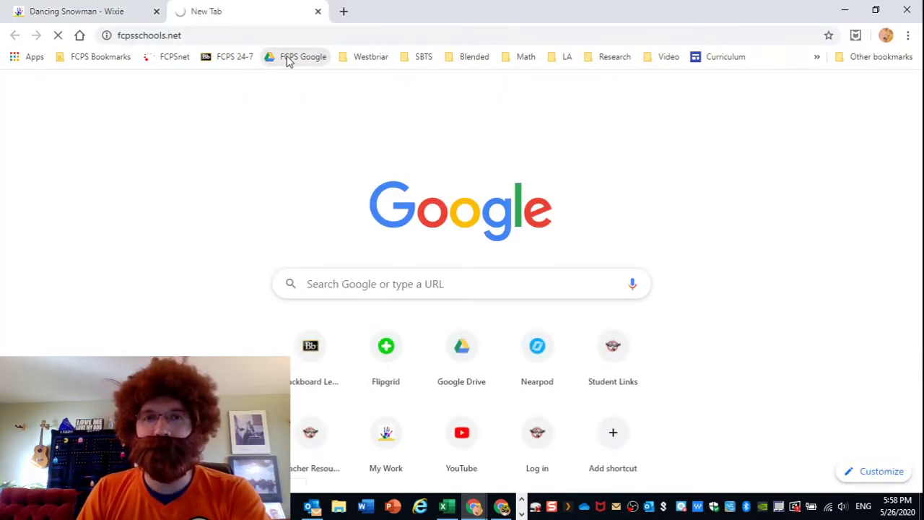
left_click(283, 59)
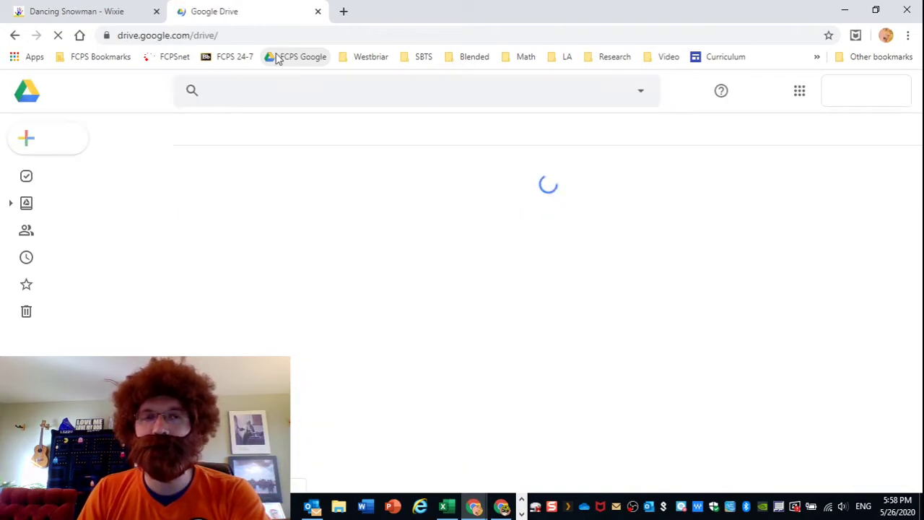
left_click(799, 90)
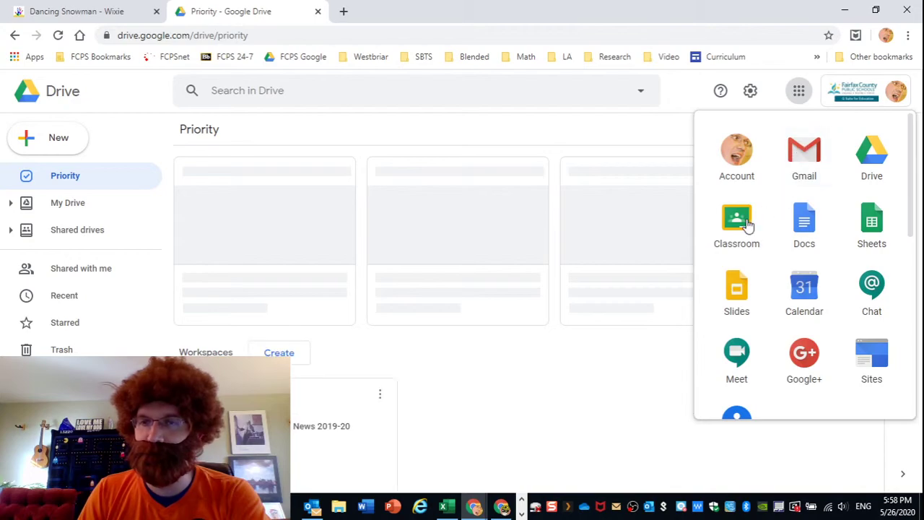
left_click(748, 225)
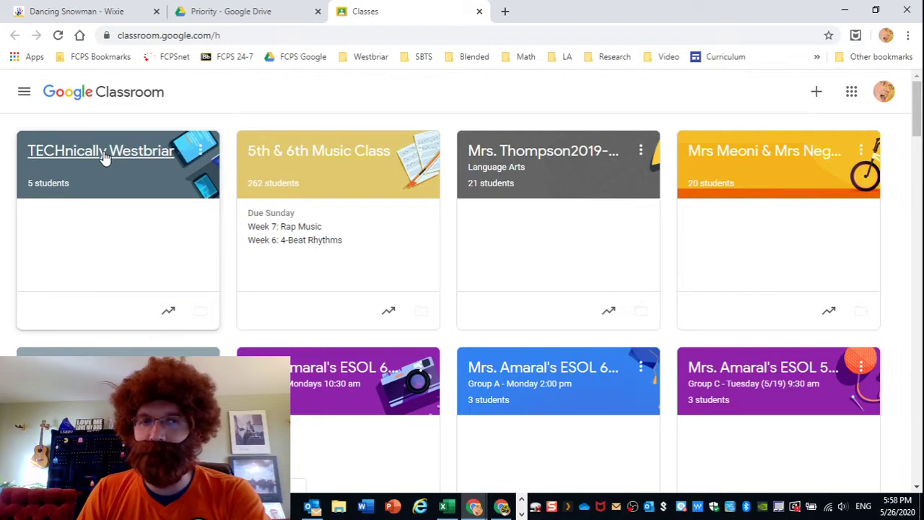
left_click(105, 153)
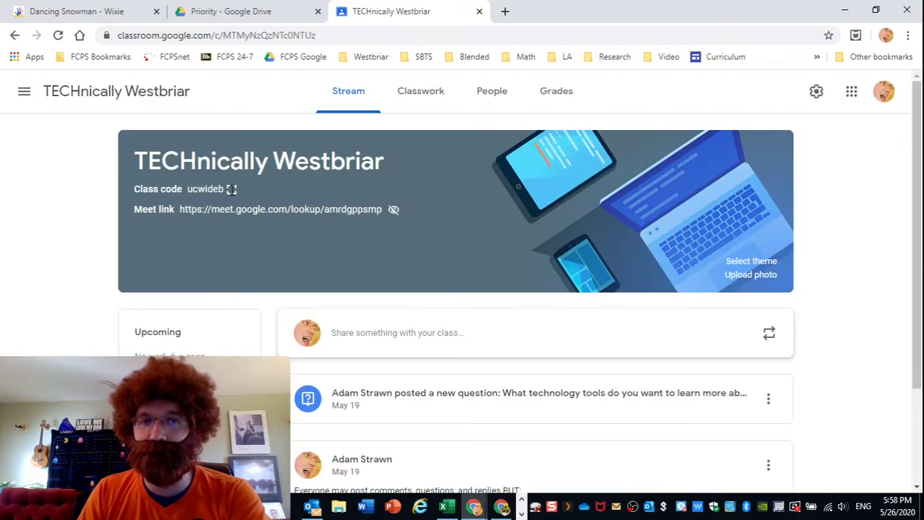
left_click(232, 189)
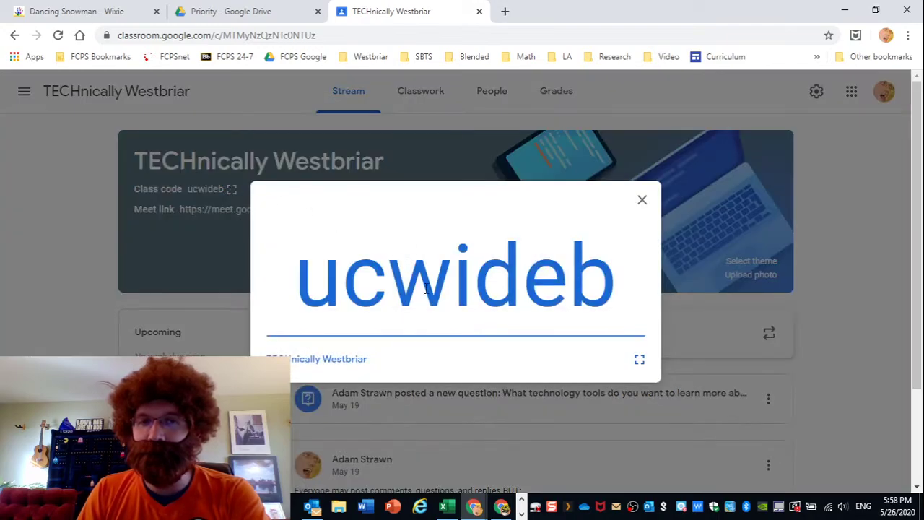